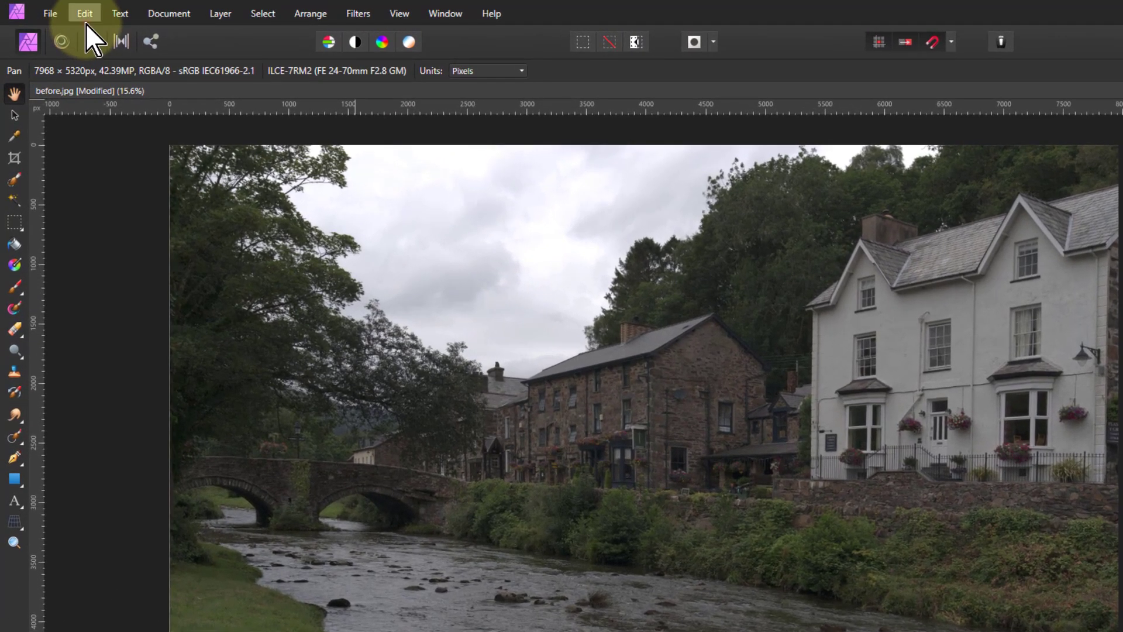
Step: Check the Photoshop plugin search folders and detected plugins in the preferences, including the Luminar AI folder
left_click(120, 12)
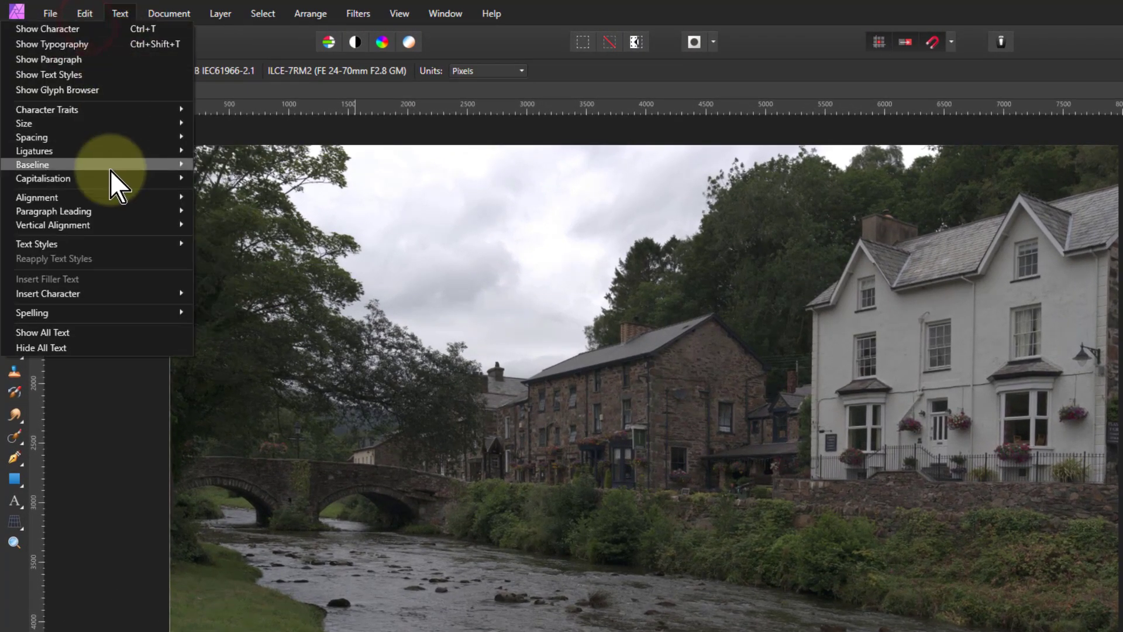
mouse_move(85, 12)
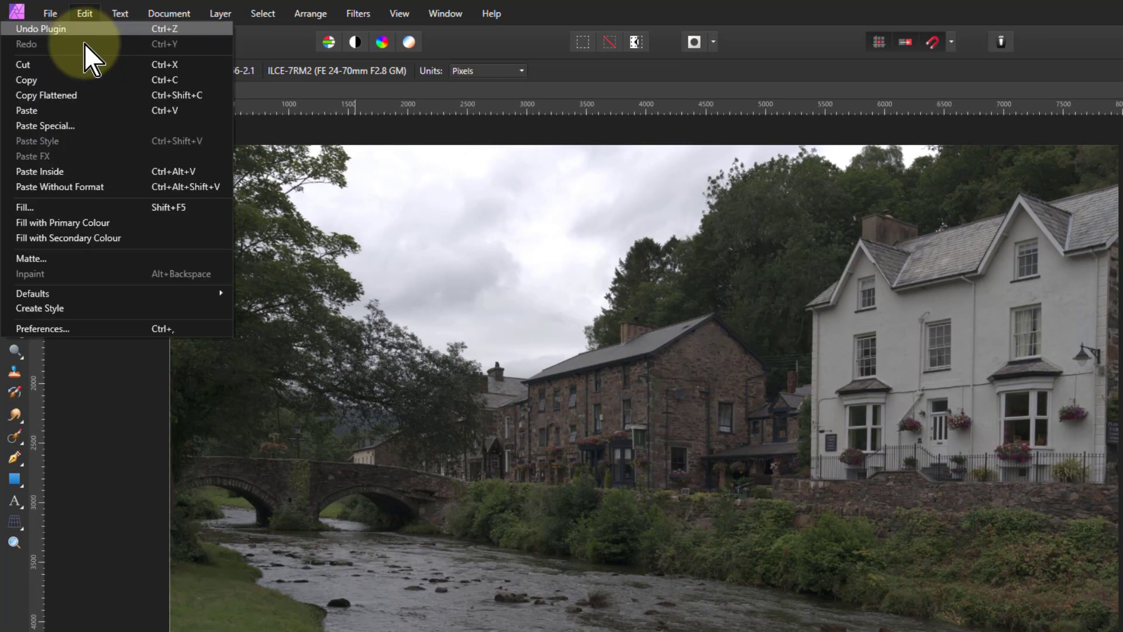
left_click(53, 332)
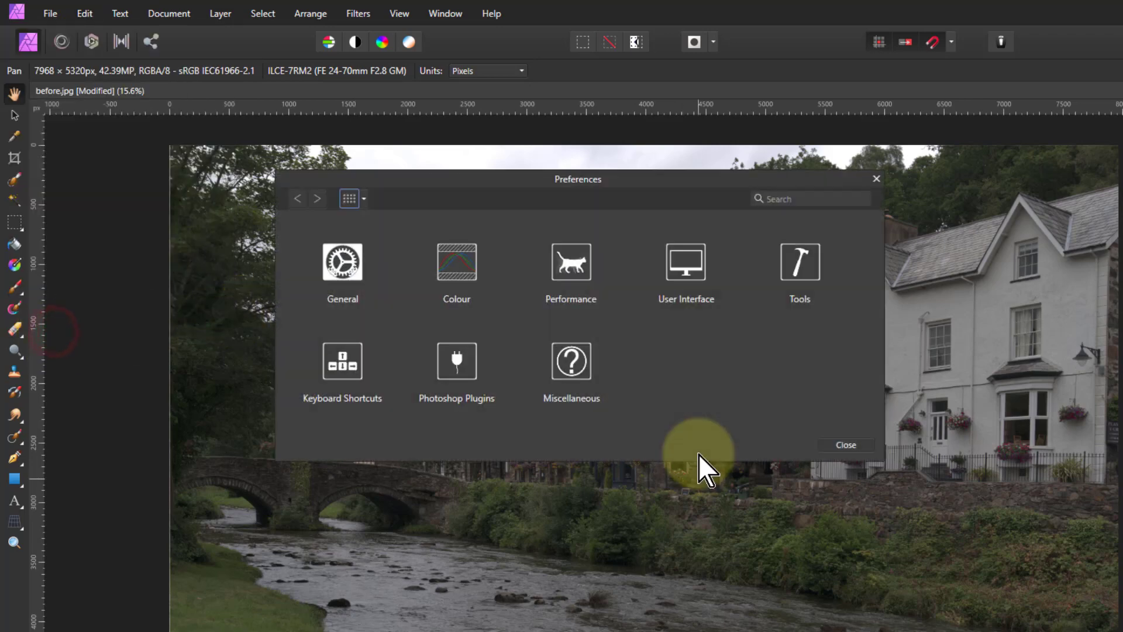
left_click(463, 366)
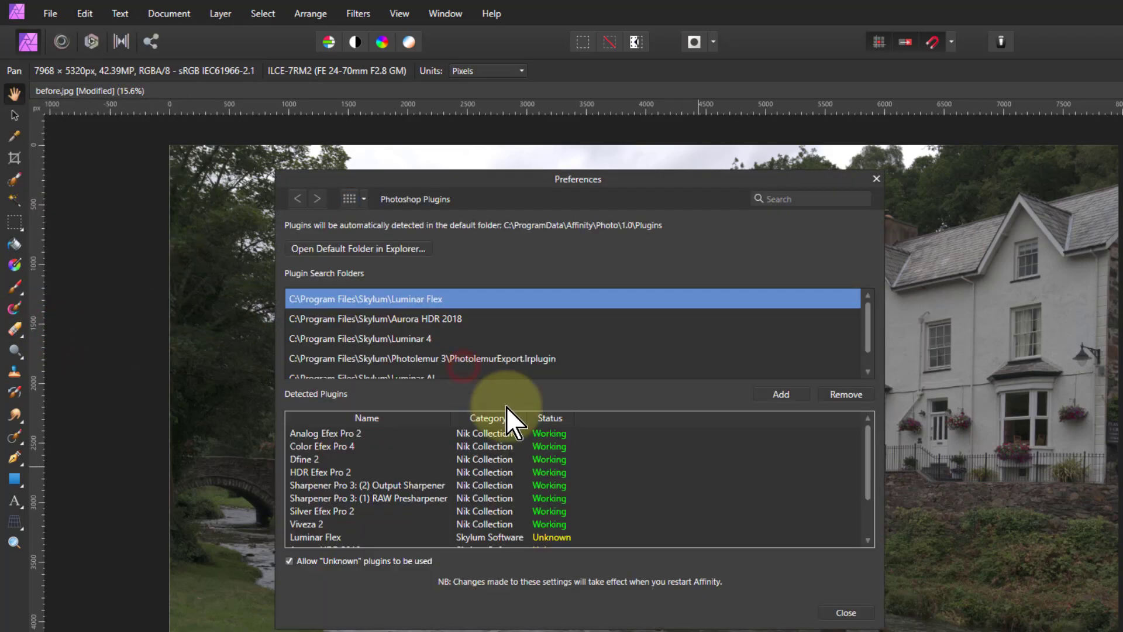
left_click(846, 394)
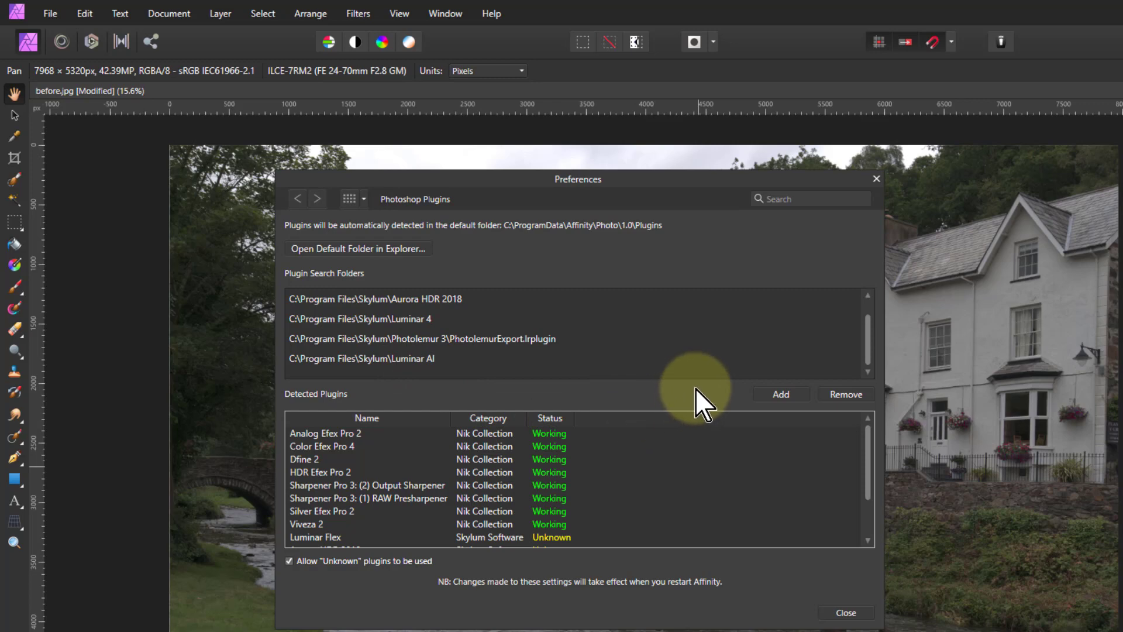
left_click(845, 612)
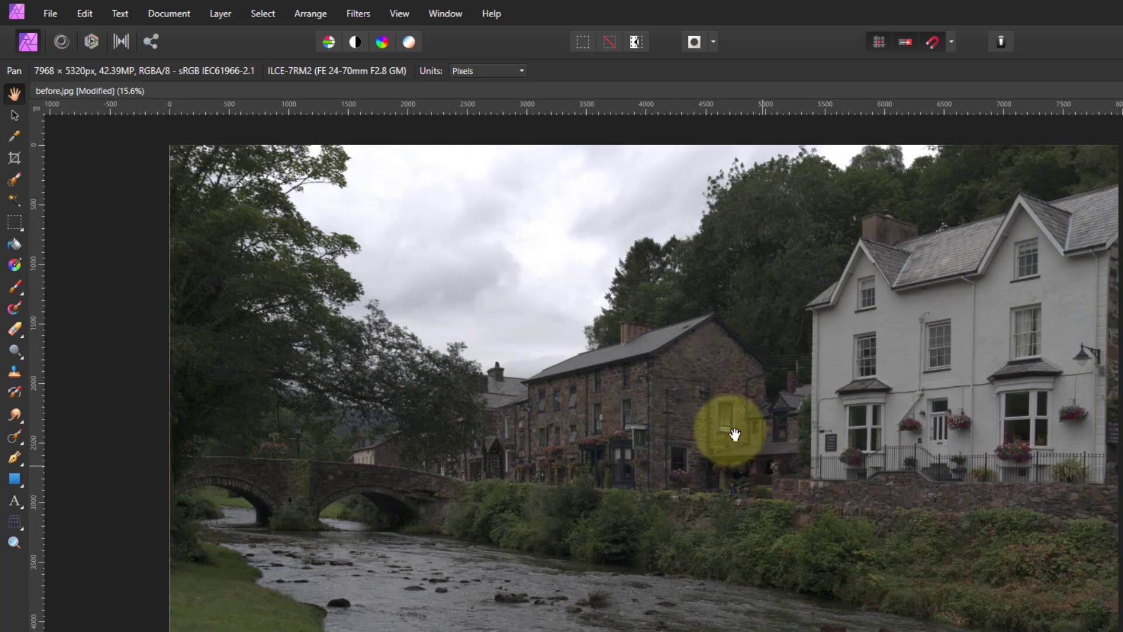
Step: Launch the Luminar AI plugin from the Skylum Software filters on the before.jpg photo
left_click(349, 9)
mouse_move(257, 191)
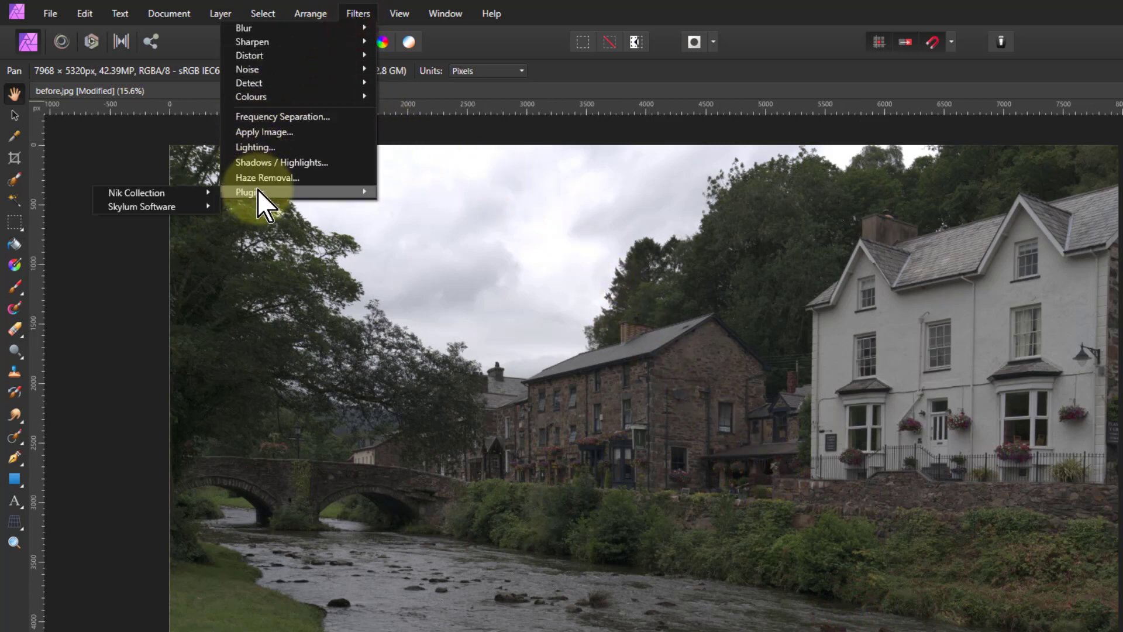
mouse_move(172, 207)
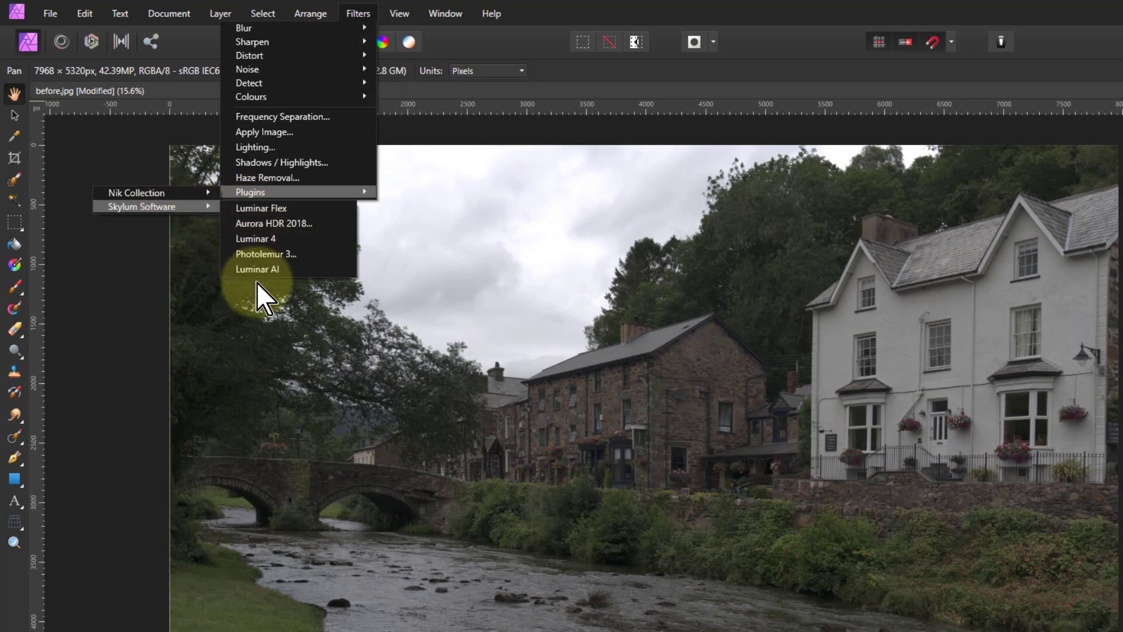
left_click(285, 271)
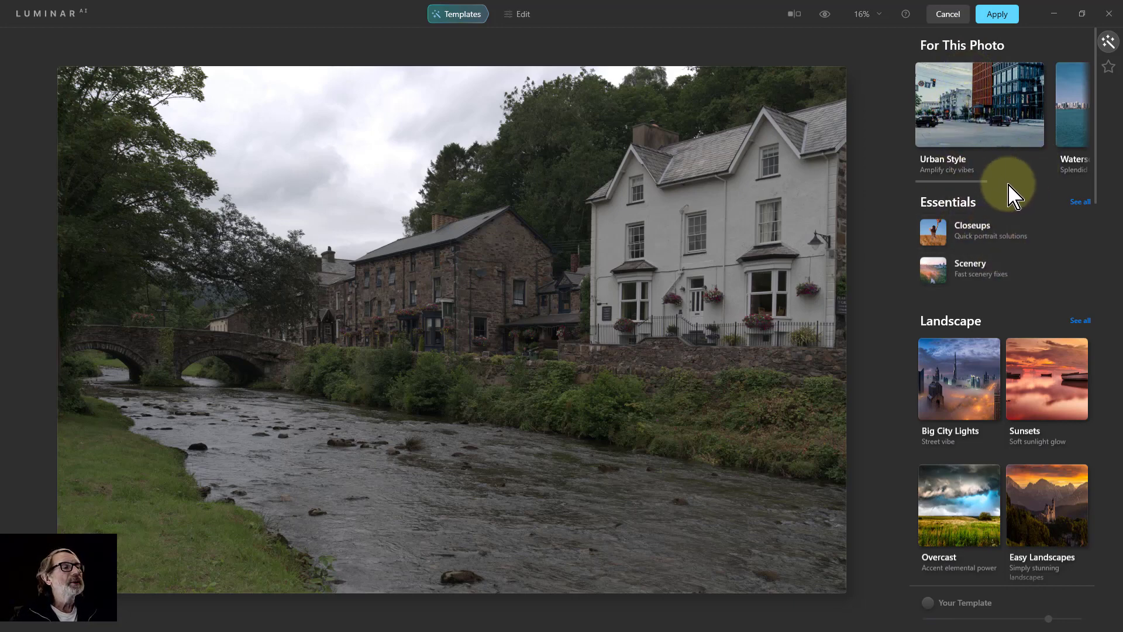
Step: Look through the available template collections, from the suggestions for this photo down to the full category list
left_click_drag(963, 184, 930, 175)
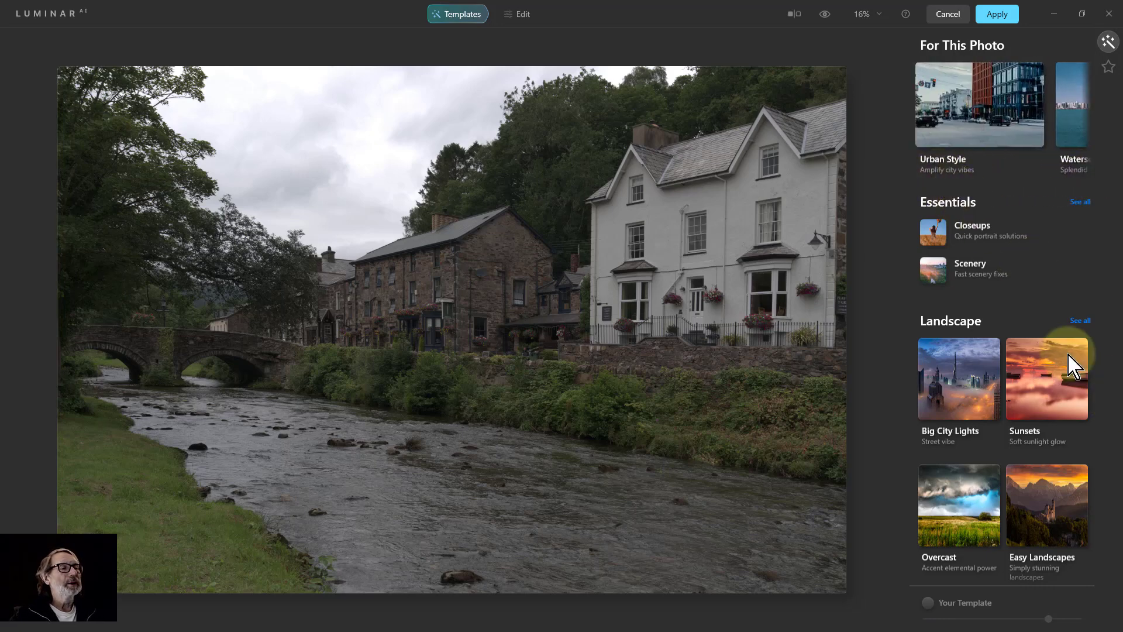
scroll(1003, 280, "down", 1)
scroll(1000, 328, "down", 6)
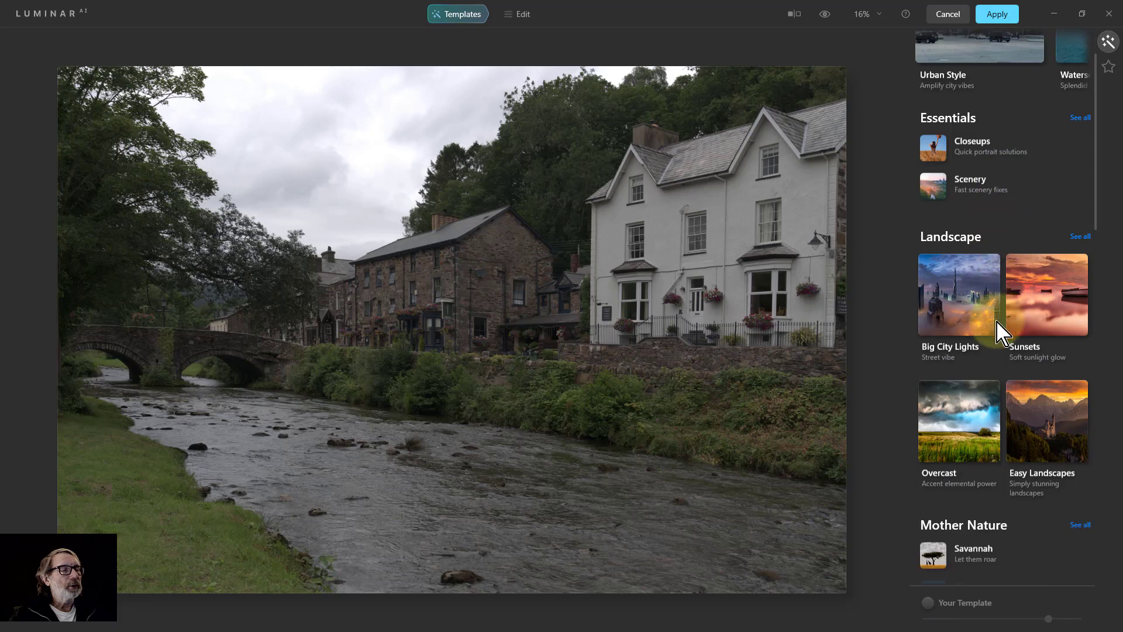
scroll(1009, 392, "down", 10)
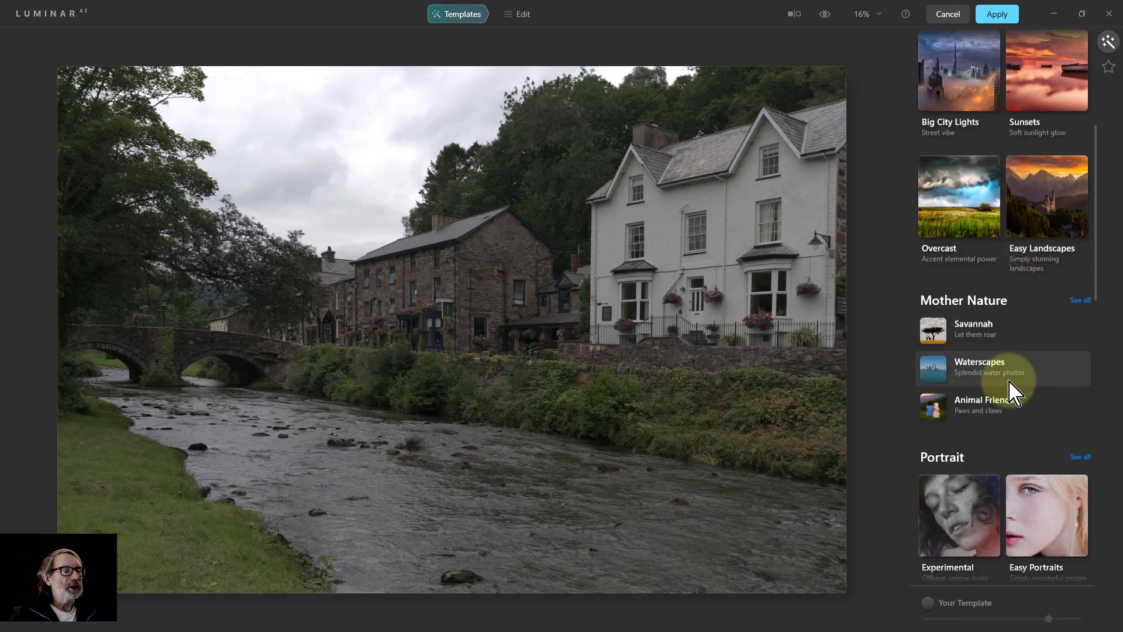
scroll(1006, 398, "down", 11)
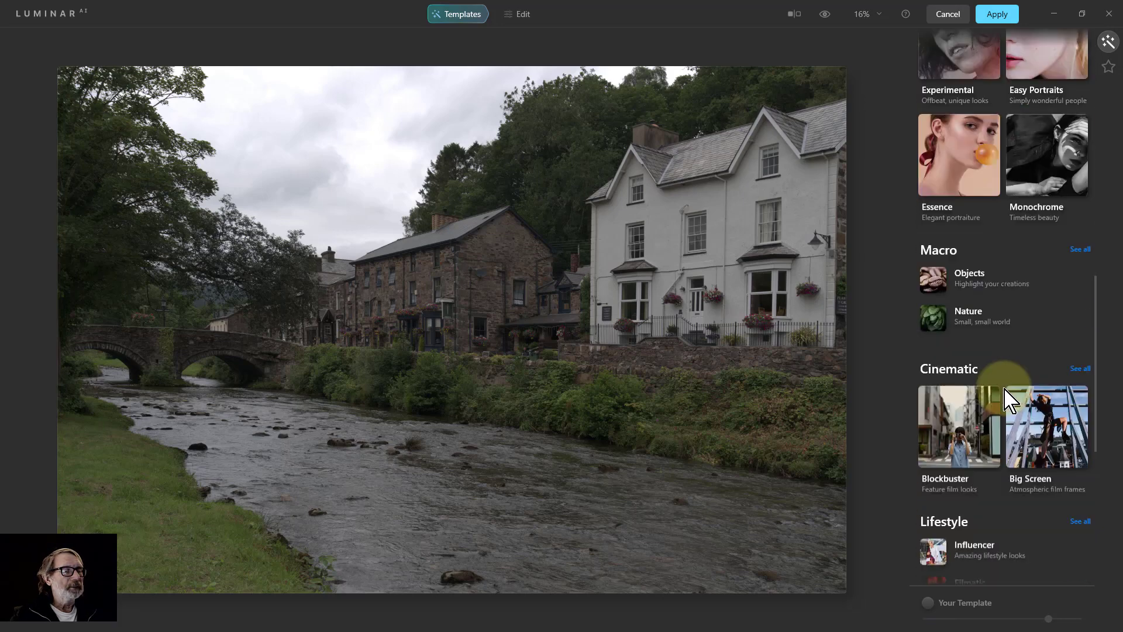
scroll(994, 403, "down", 3)
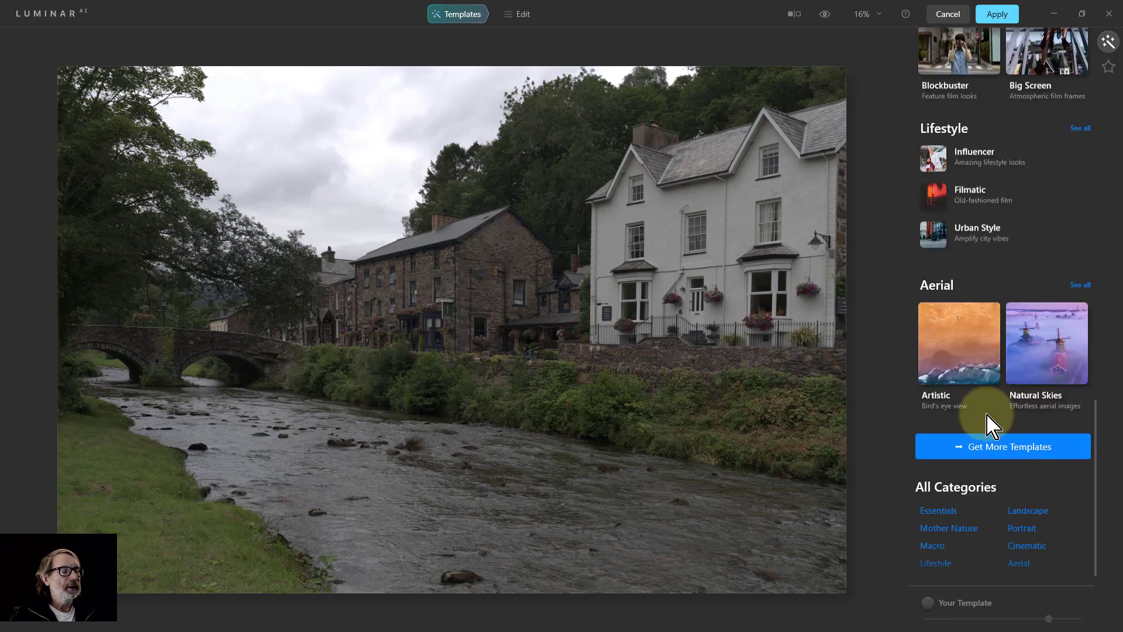
scroll(1012, 383, "up", 8)
scroll(1010, 375, "up", 18)
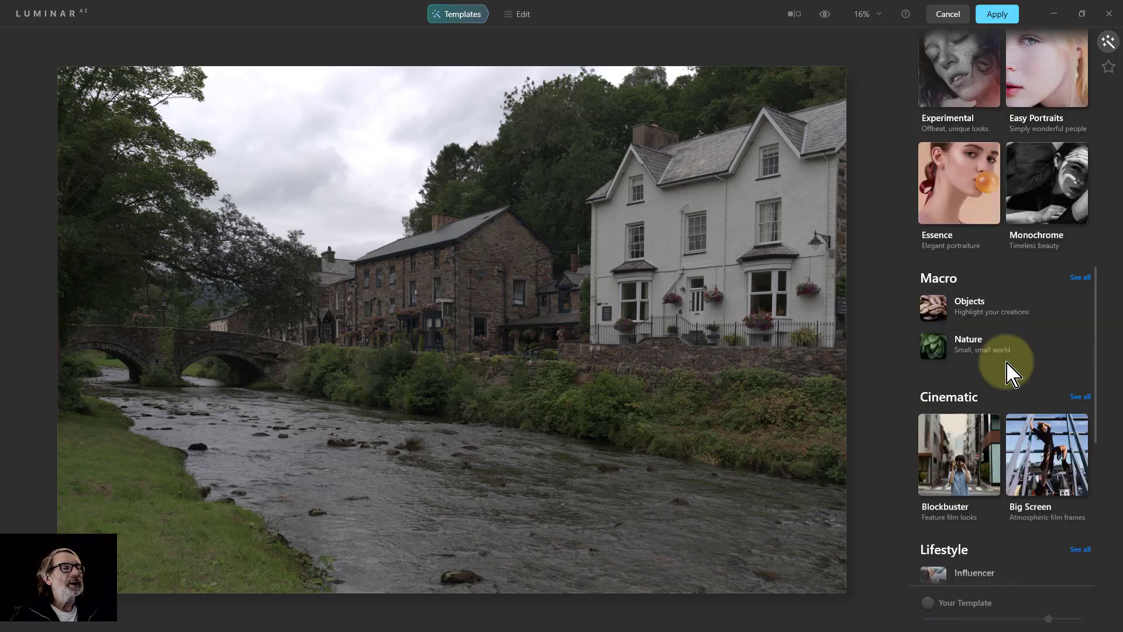
scroll(1012, 373, "up", 4)
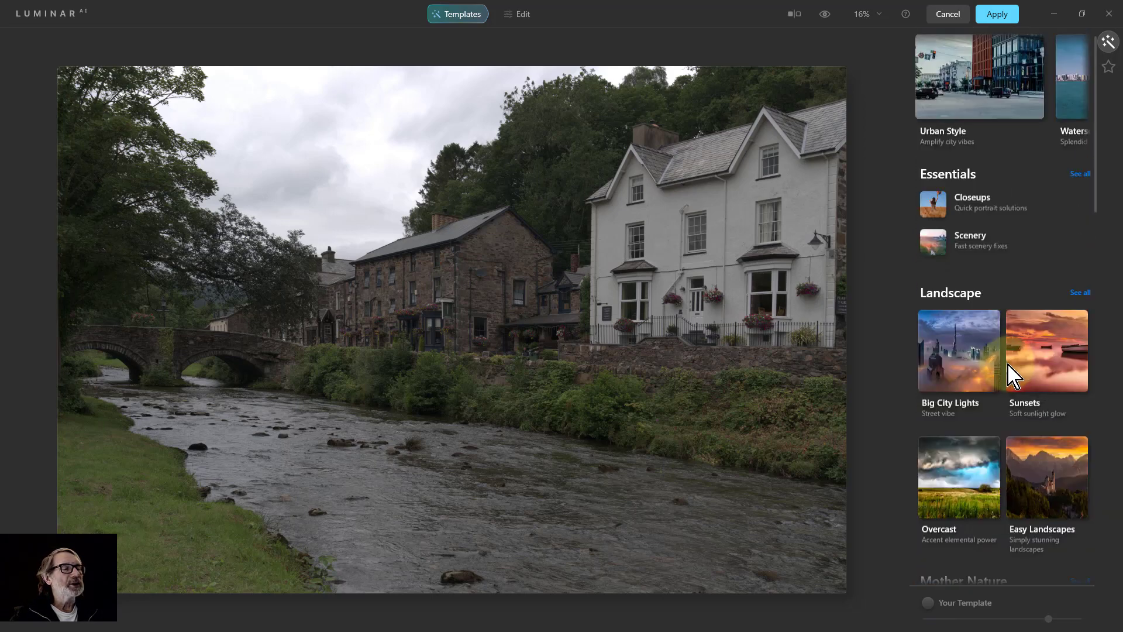
Step: Try the Dream Film, Hyperdrive and Impact templates from the Landscape category's Sunsets collection on the photo
left_click(1081, 293)
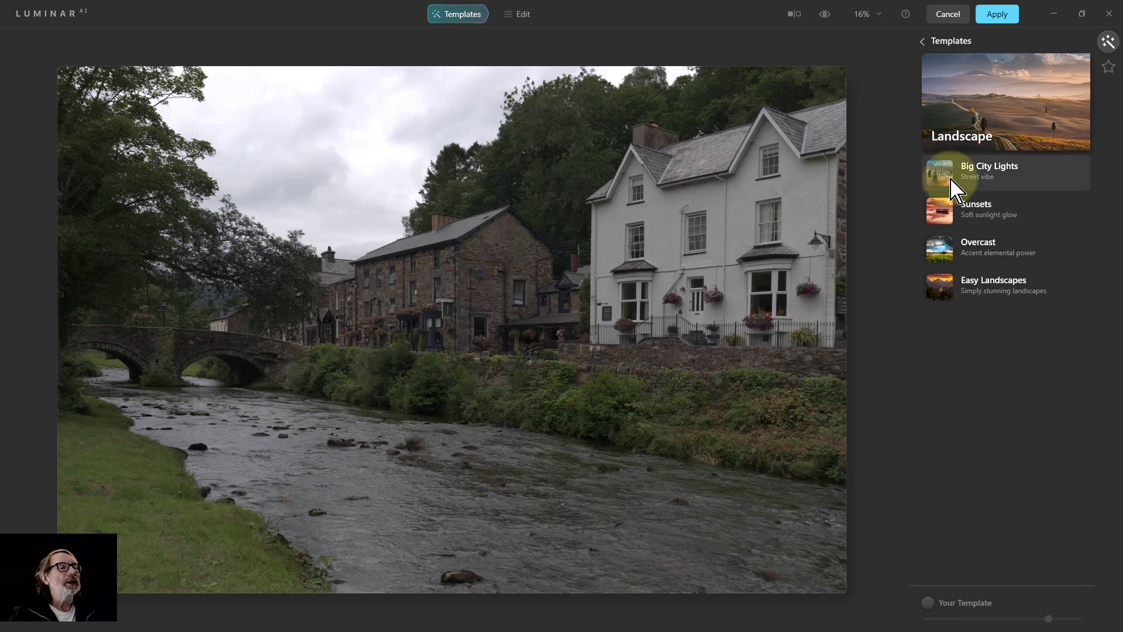
left_click(932, 217)
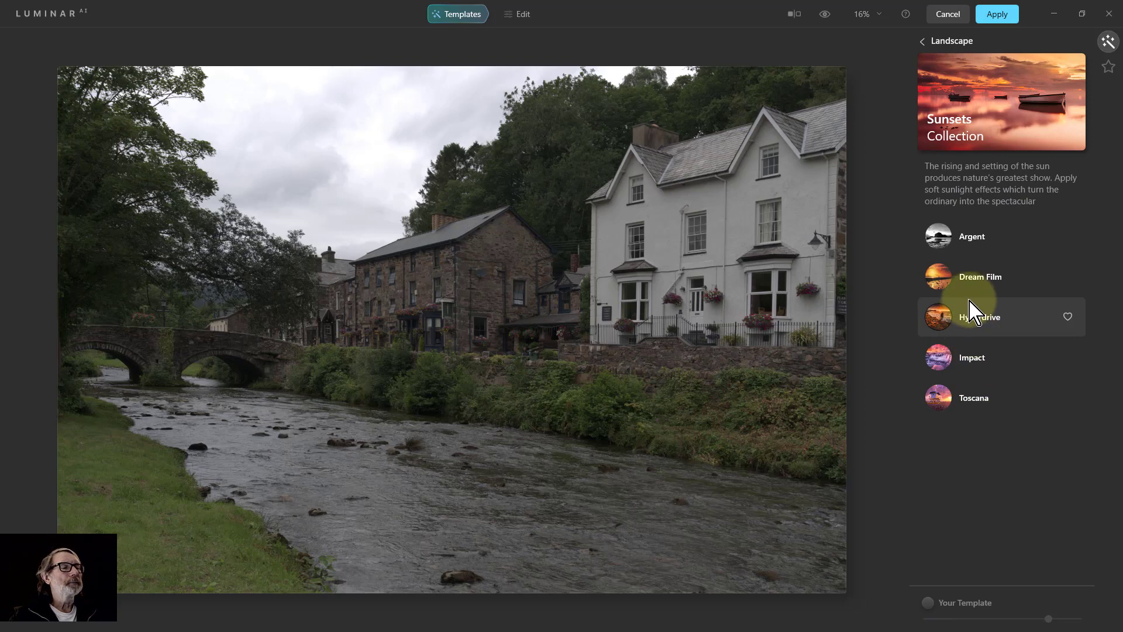
left_click(939, 276)
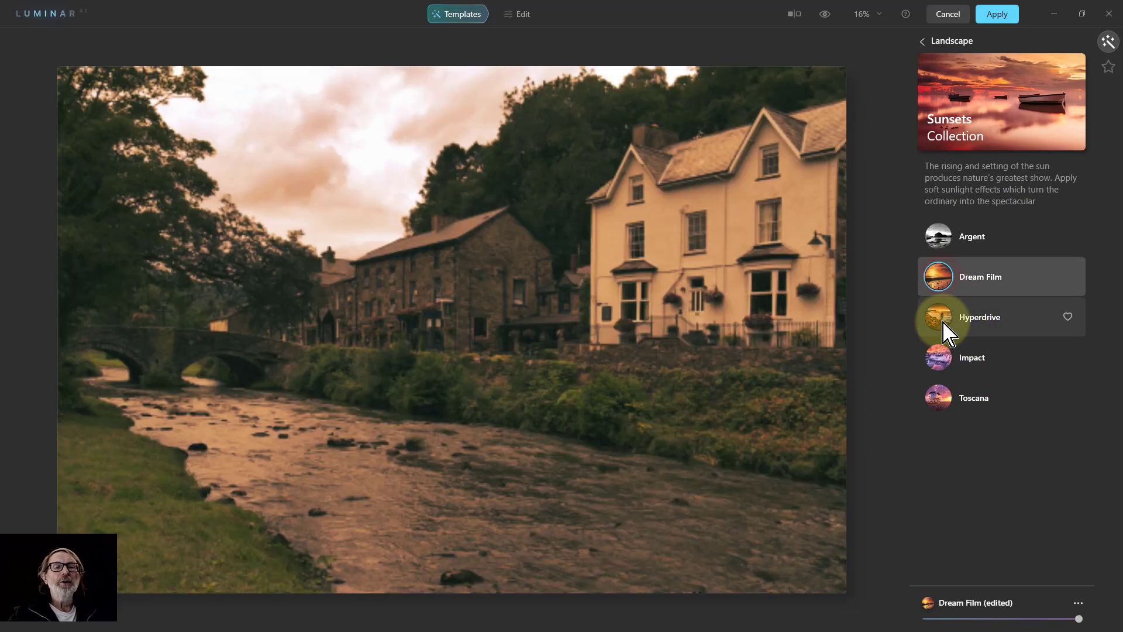
left_click(942, 327)
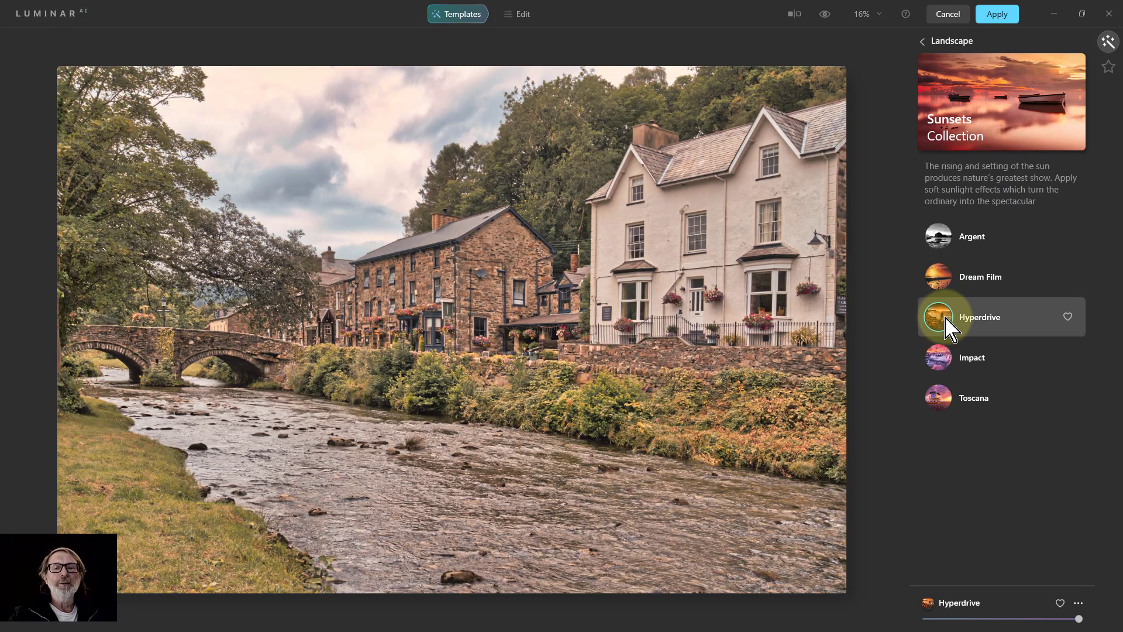
left_click(941, 360)
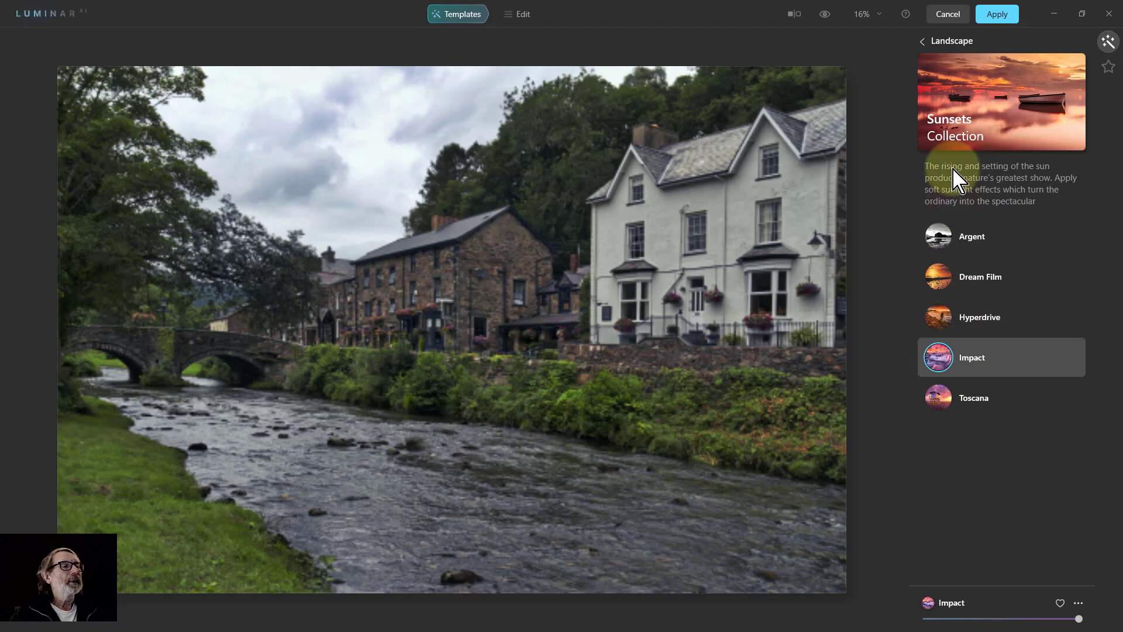
Step: Try the Overcast collection's Dynamic Result, Mystery, Night's Thunder, Backlit Clouds and Arctic Sea templates on the photo
left_click(950, 41)
left_click(937, 250)
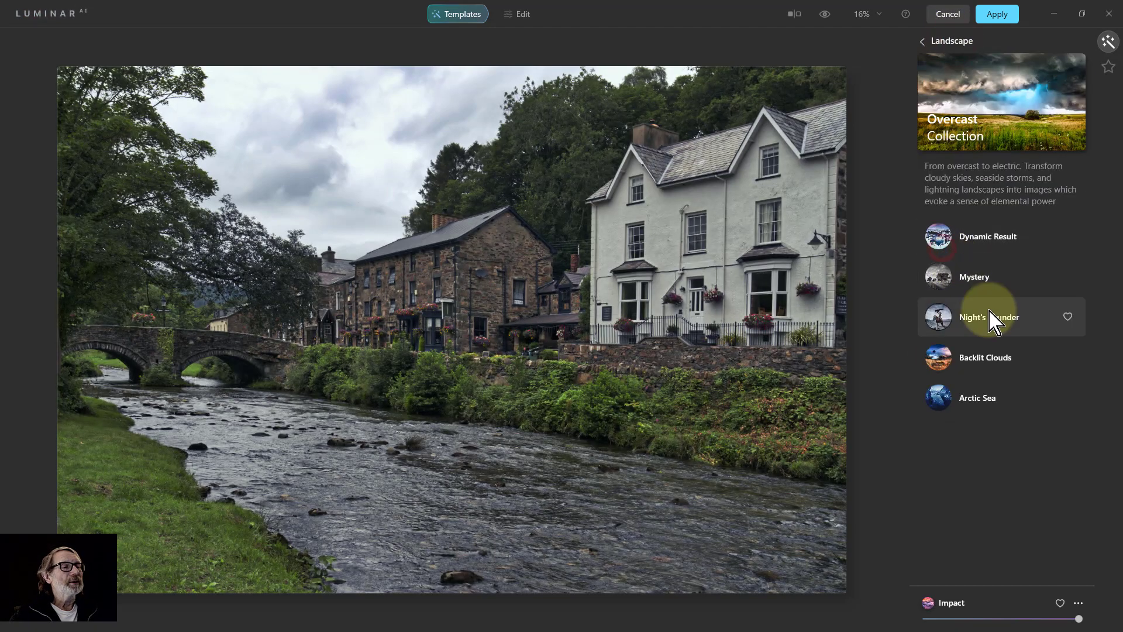
left_click(937, 237)
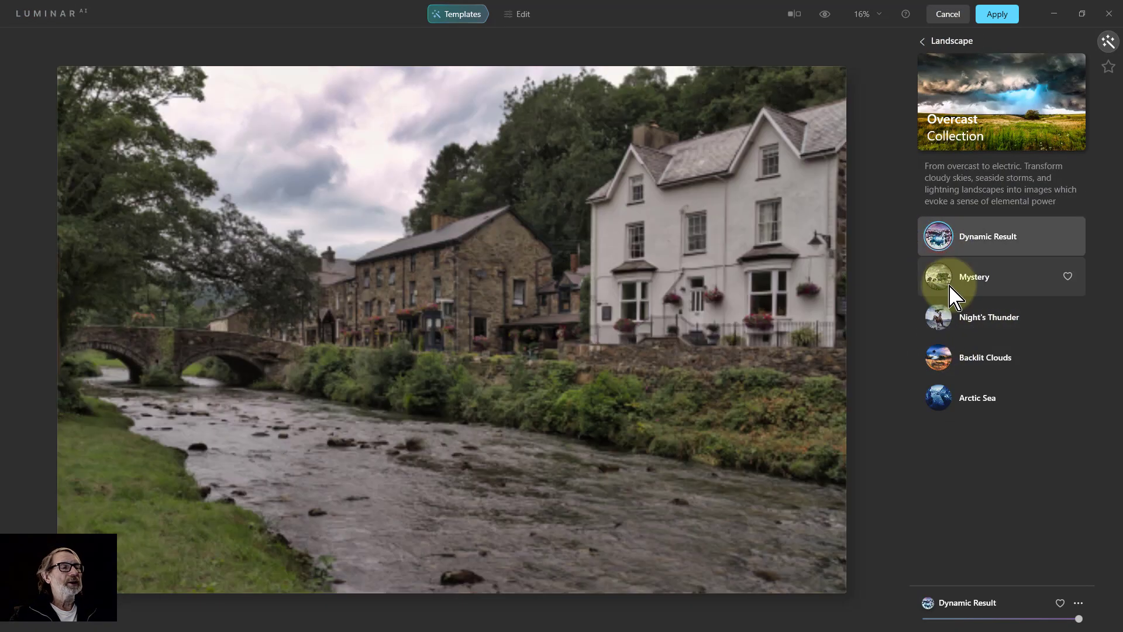
left_click(940, 280)
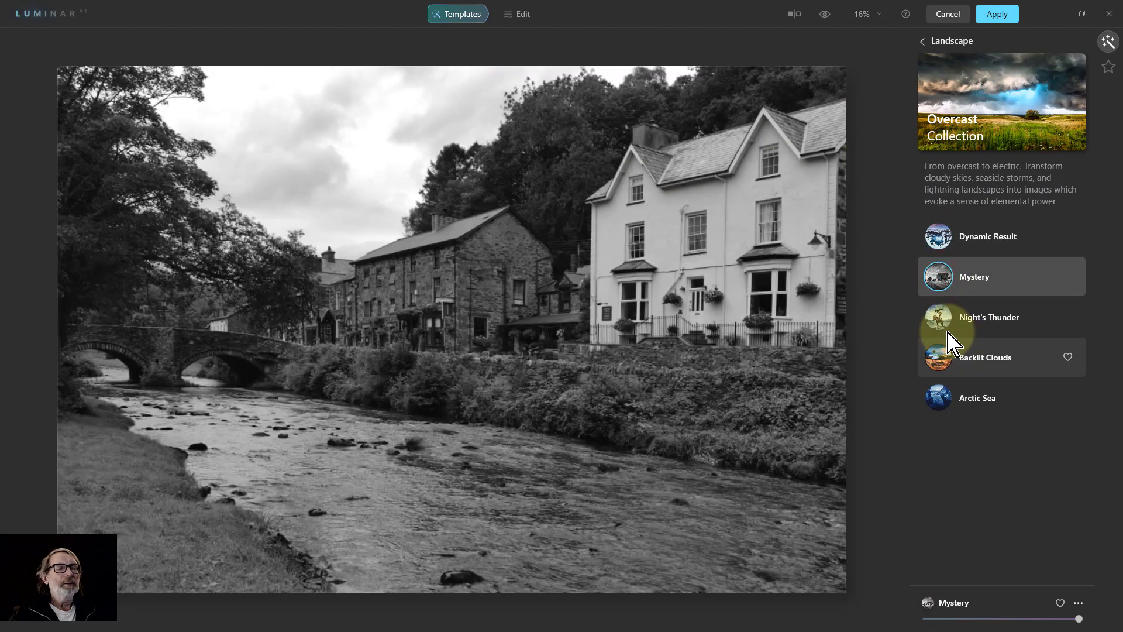
left_click(937, 323)
left_click(947, 362)
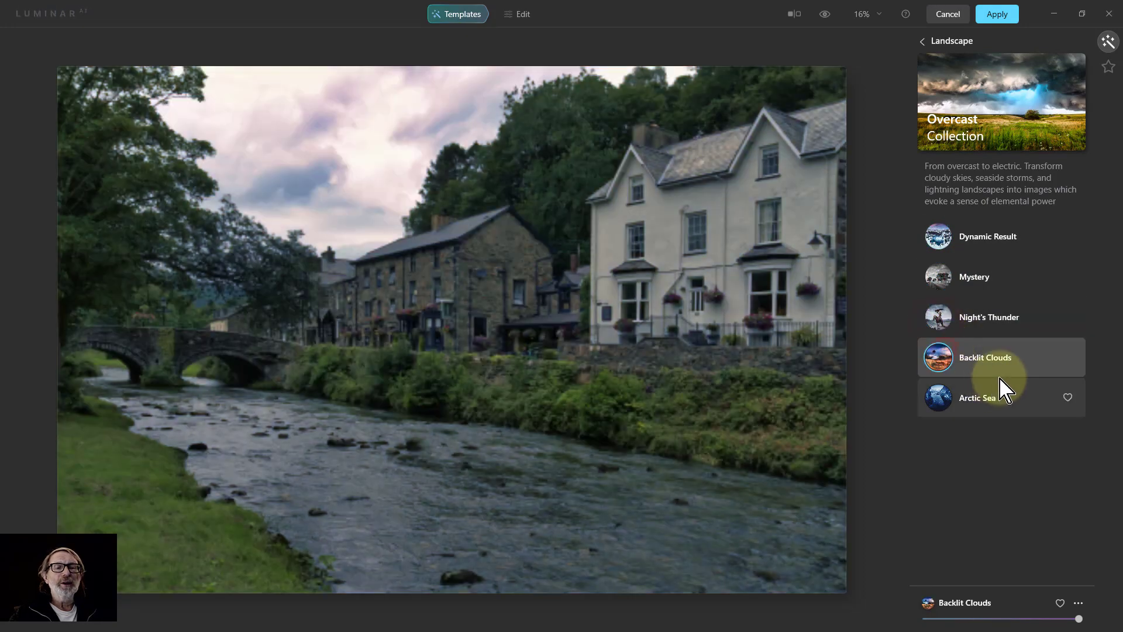
left_click(952, 400)
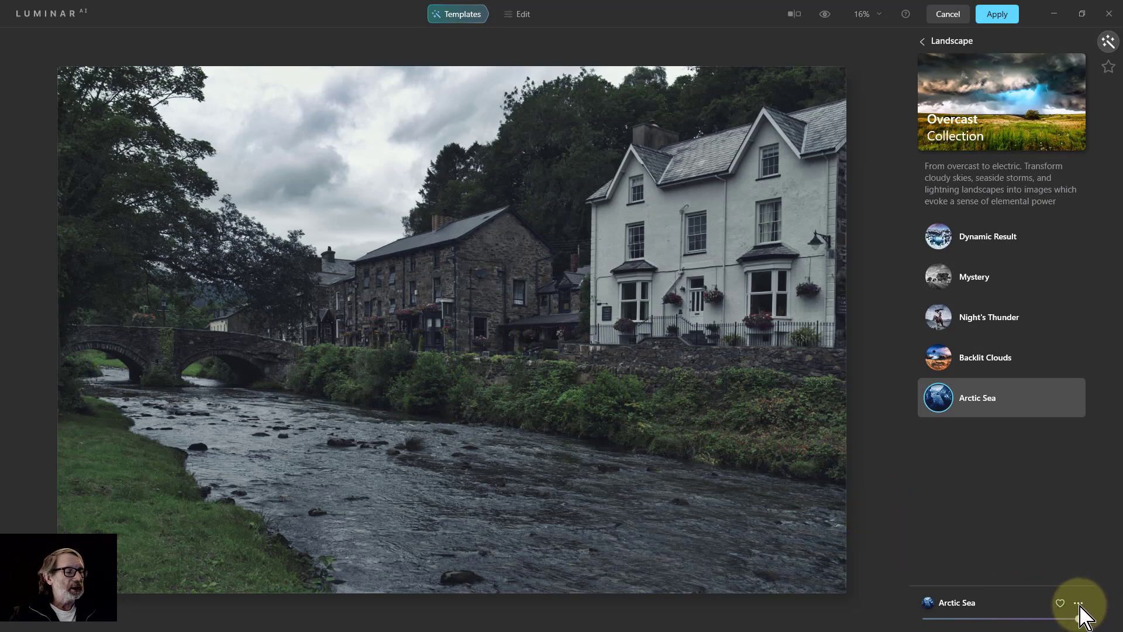
Step: Reset the template adjustments on the photo
mouse_move(1079, 619)
left_mouse_down()
mouse_move(916, 618)
mouse_move(1071, 629)
mouse_move(883, 629)
mouse_move(1096, 627)
mouse_move(1079, 604)
left_mouse_up()
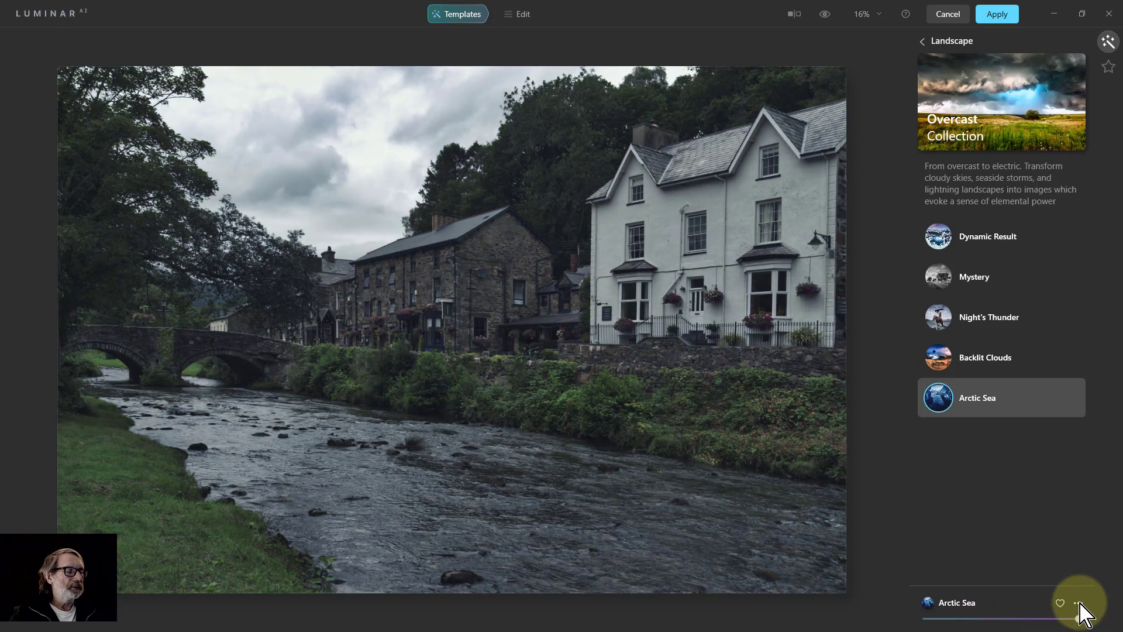
left_click(1079, 603)
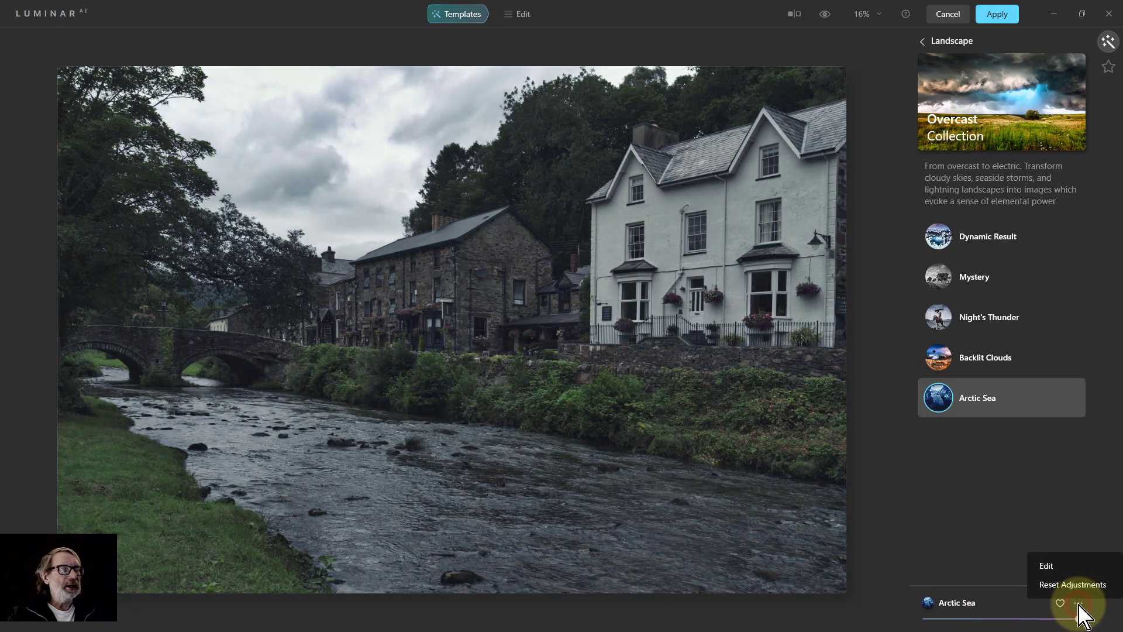
left_click(1066, 586)
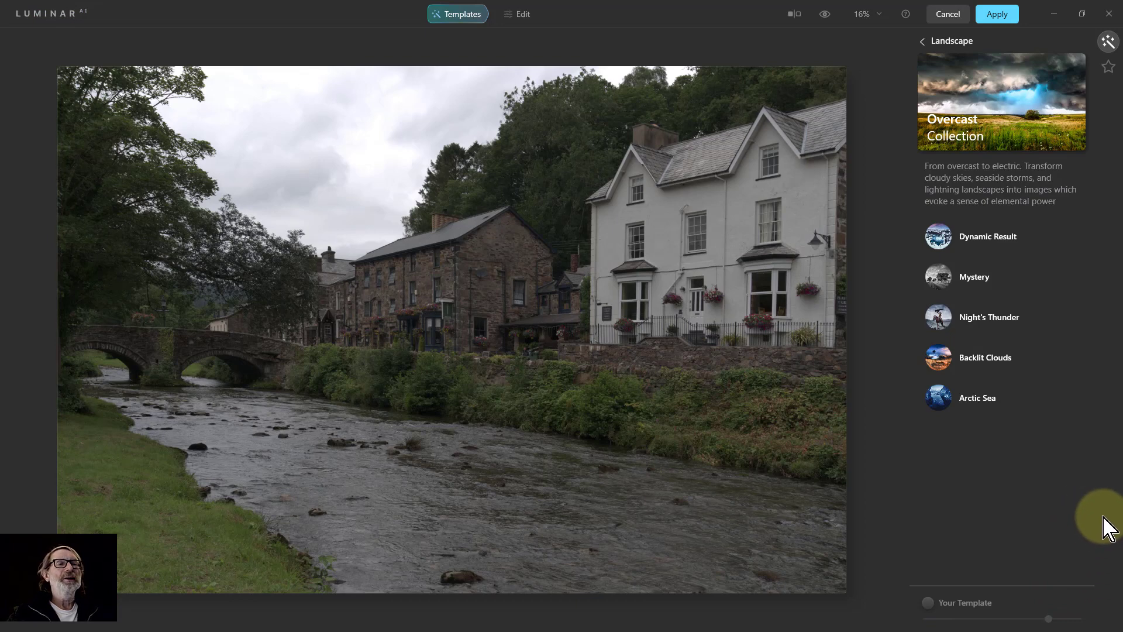
Step: Switch from templates to manual editing and look through the Essentials, Creative, Portrait and Professional tool groups
left_click(522, 15)
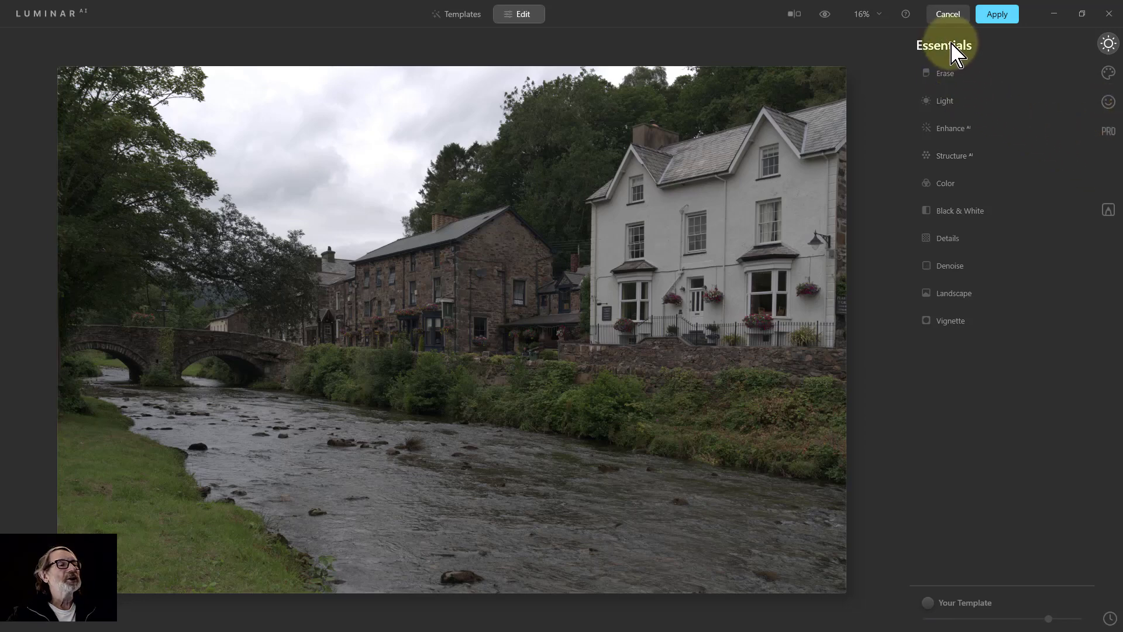
left_click(1108, 73)
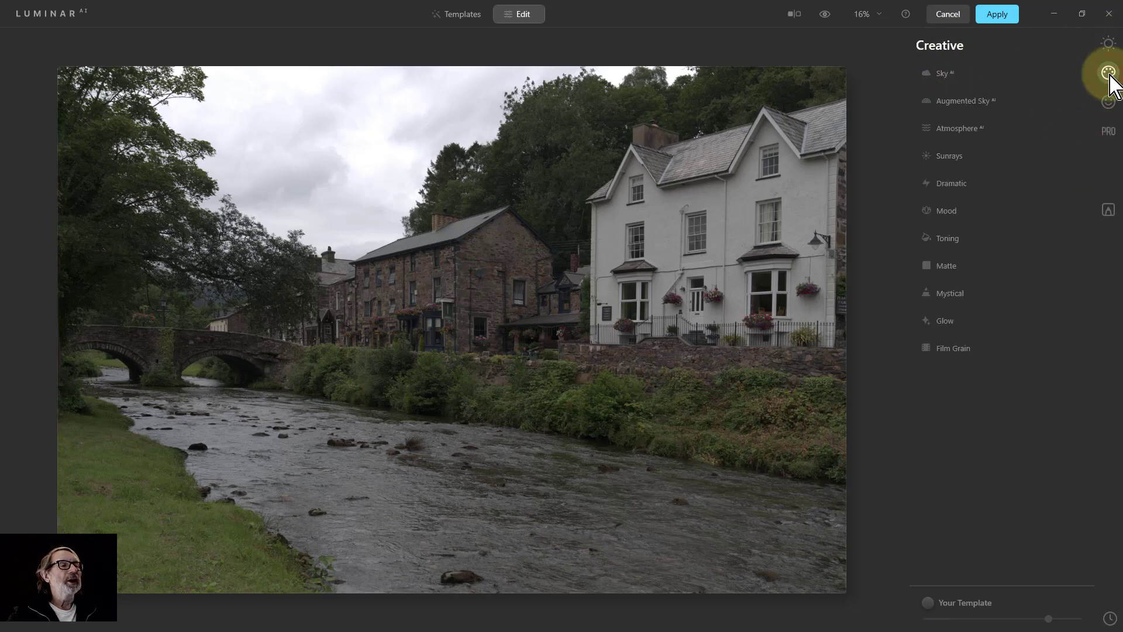
left_click(1108, 103)
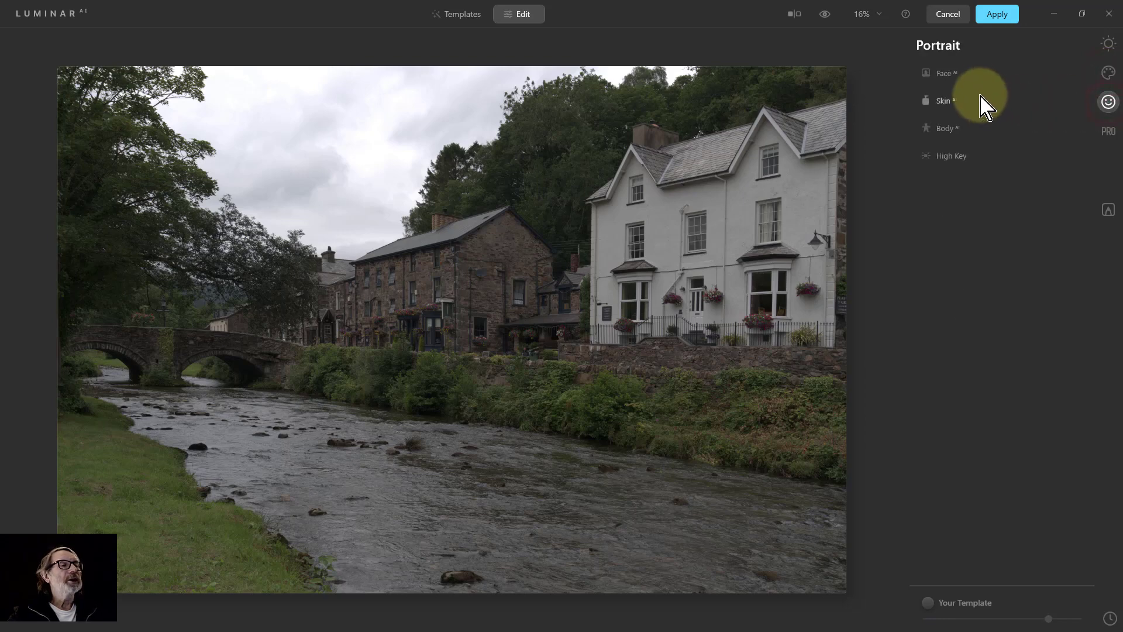
left_click(1108, 133)
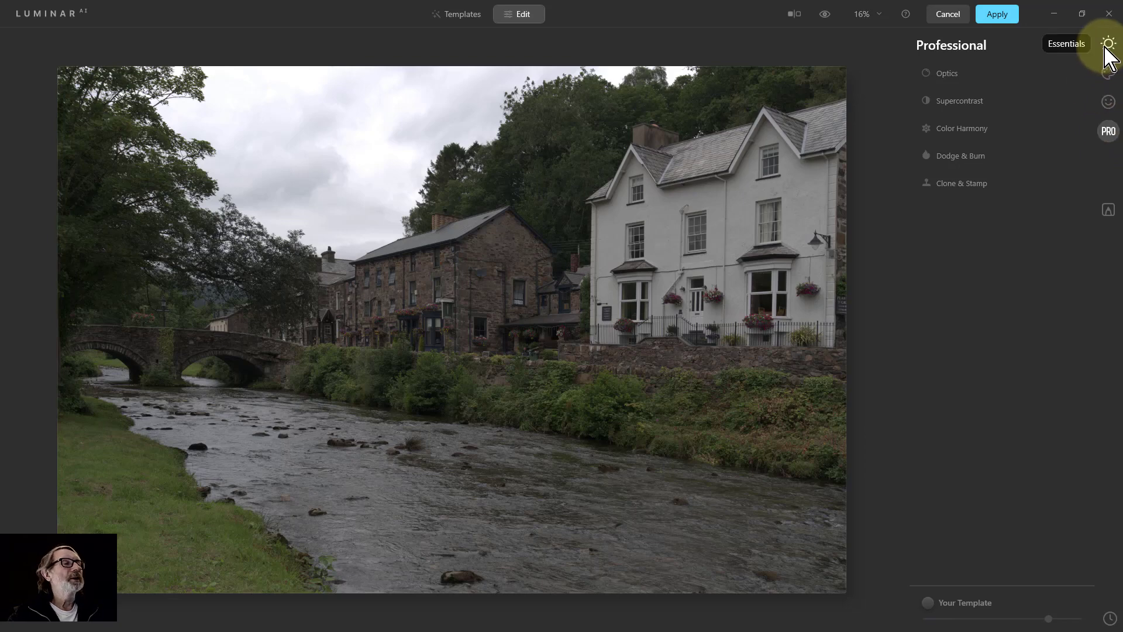
Step: Return to the Essentials tool group and view the Erase tool's settings
left_click(1108, 44)
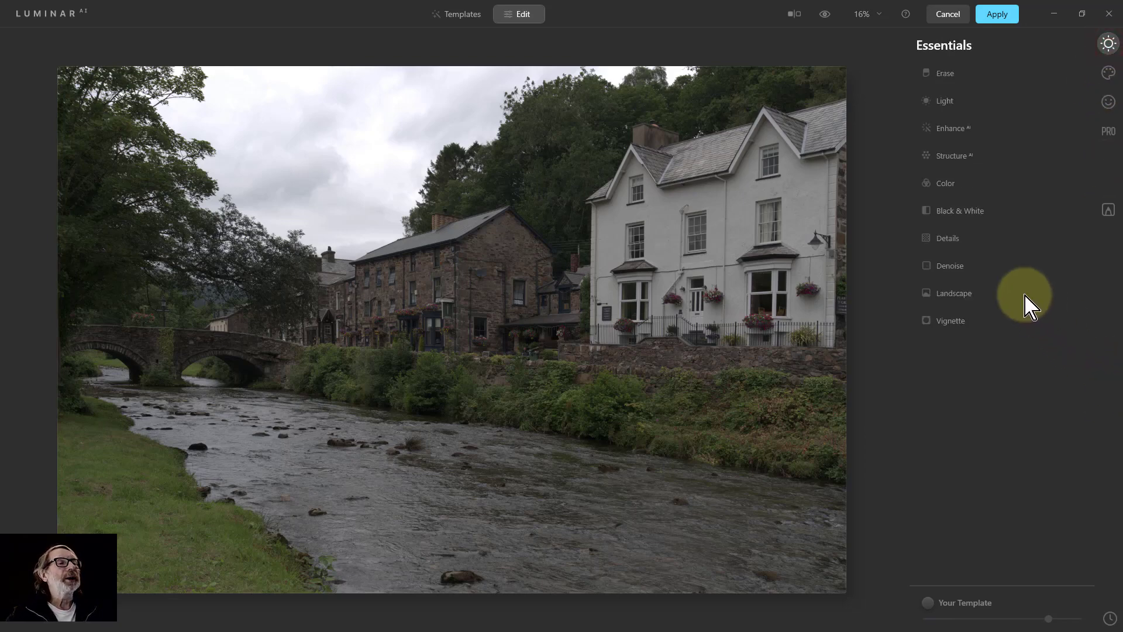
left_click(947, 74)
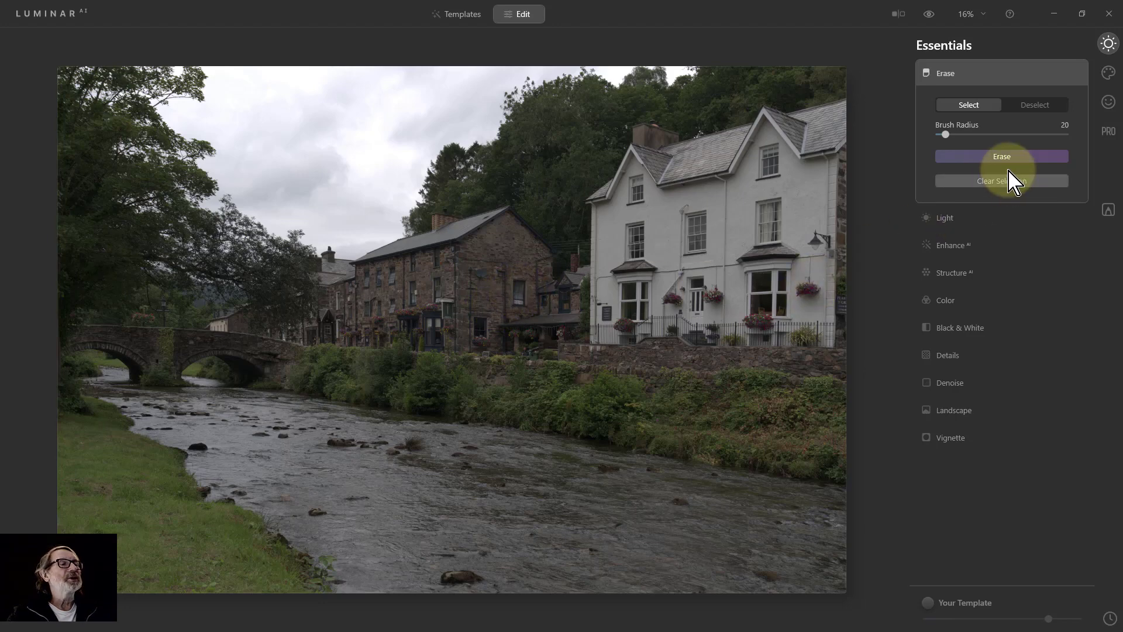
left_click(962, 73)
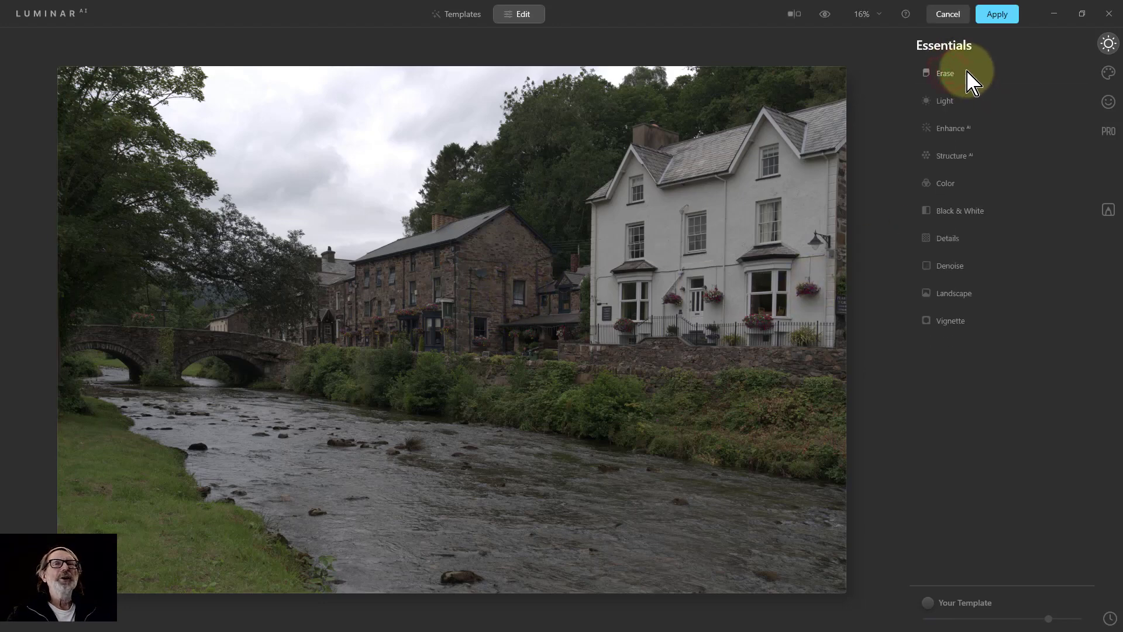
Step: Expand Light's Blacks & Whites and Curves sections and try an S-shaped tone curve with raised midtones and lowered shadows
left_click(945, 103)
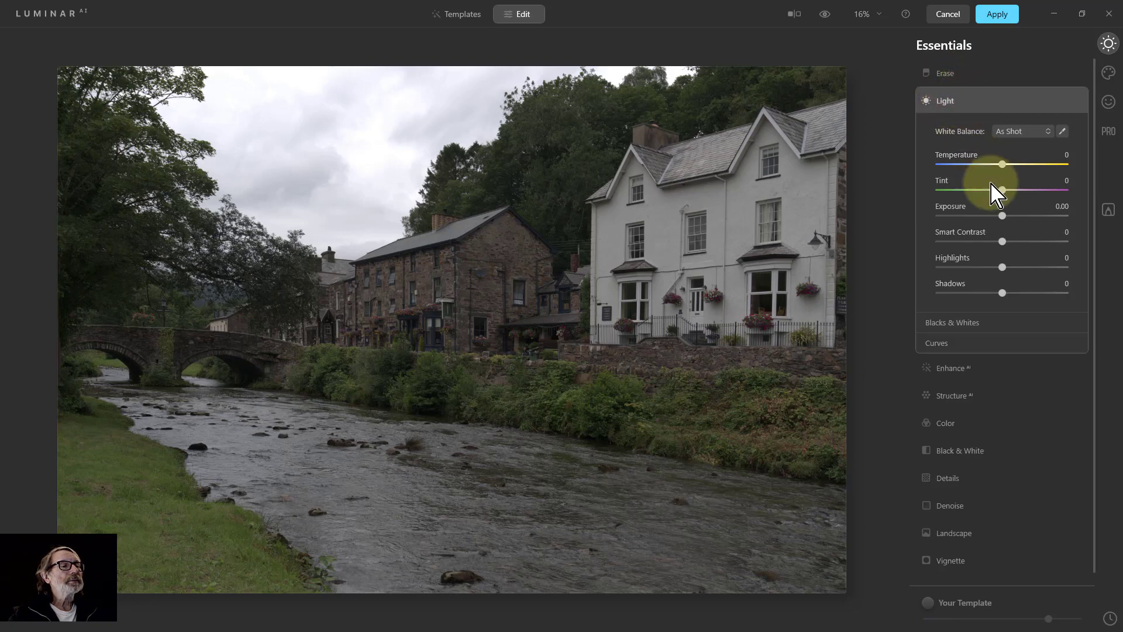
left_click(966, 335)
left_click(953, 403)
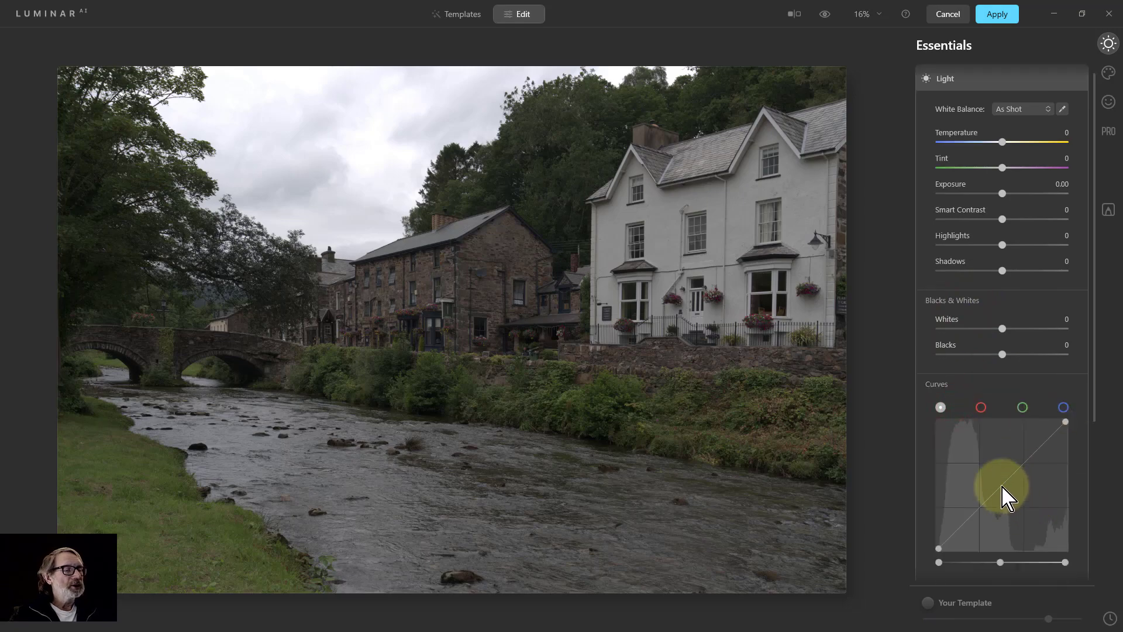
mouse_move(1004, 488)
left_mouse_down()
mouse_move(992, 467)
mouse_move(1002, 482)
left_mouse_up()
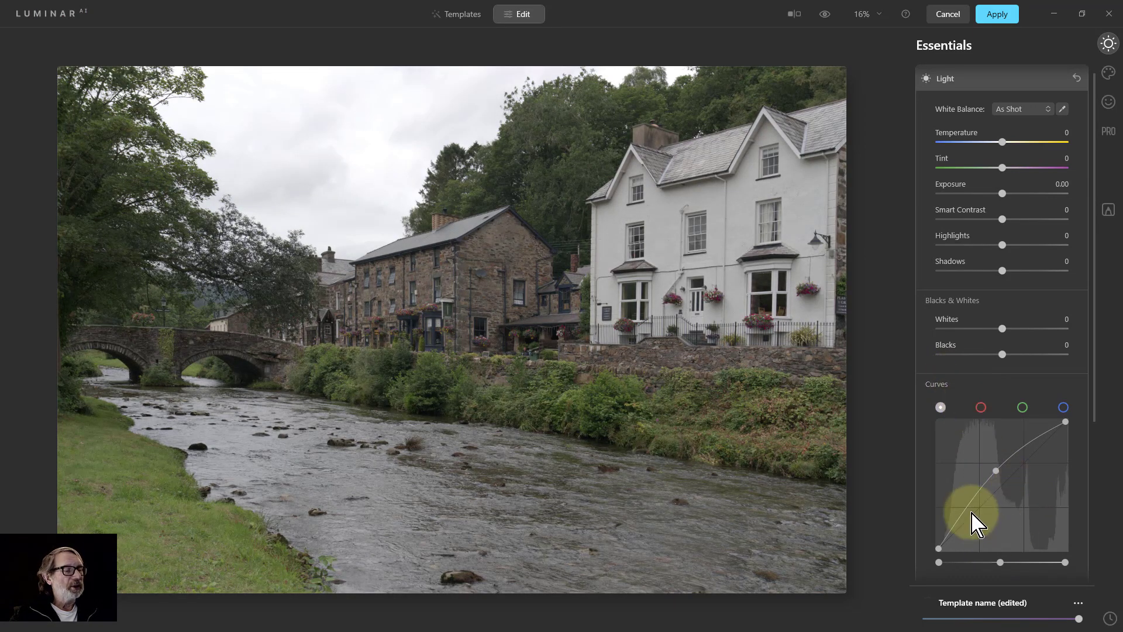
mouse_move(966, 514)
left_mouse_down()
mouse_move(980, 519)
mouse_move(970, 514)
left_mouse_up()
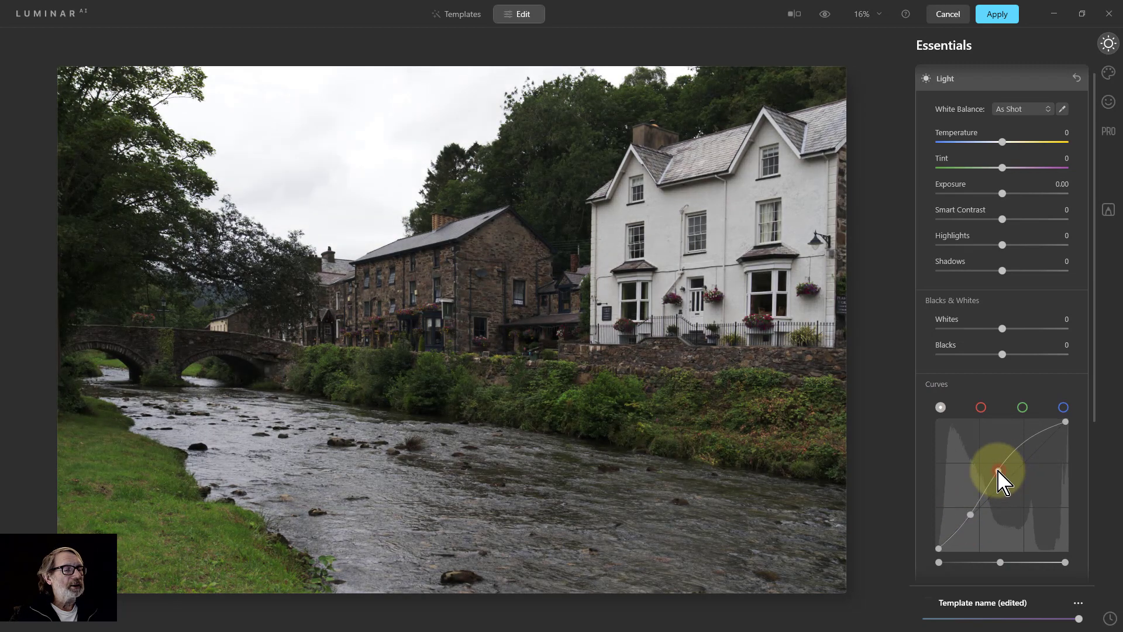
Step: Remove both added points from the tone curve, reset the Light adjustments and collapse the tool
double_click(999, 471)
double_click(970, 514)
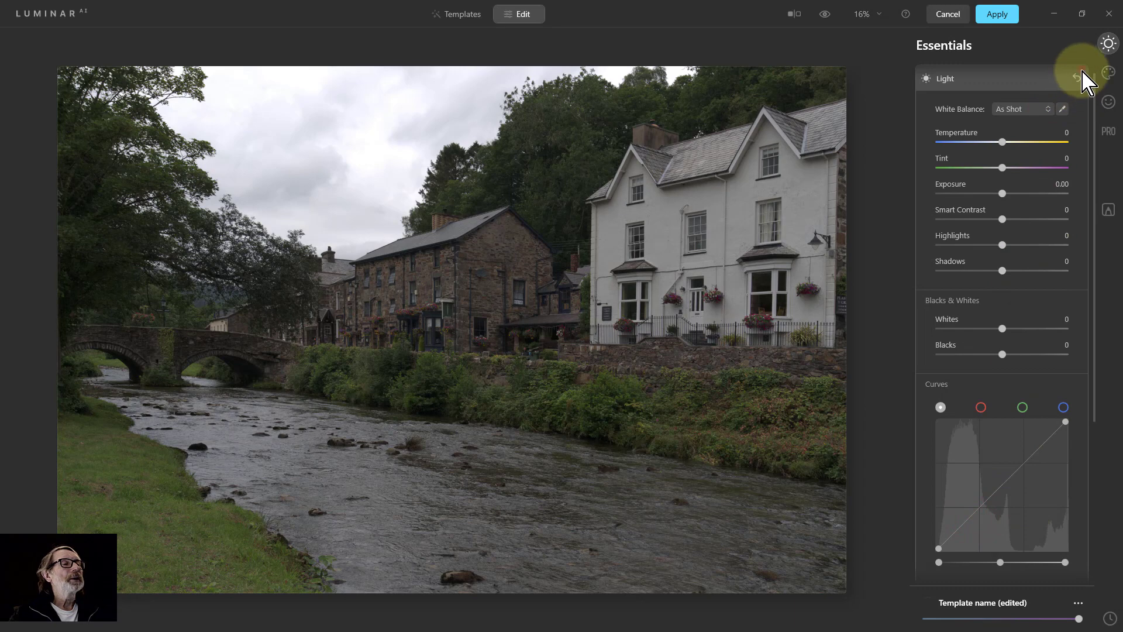
left_click(1076, 78)
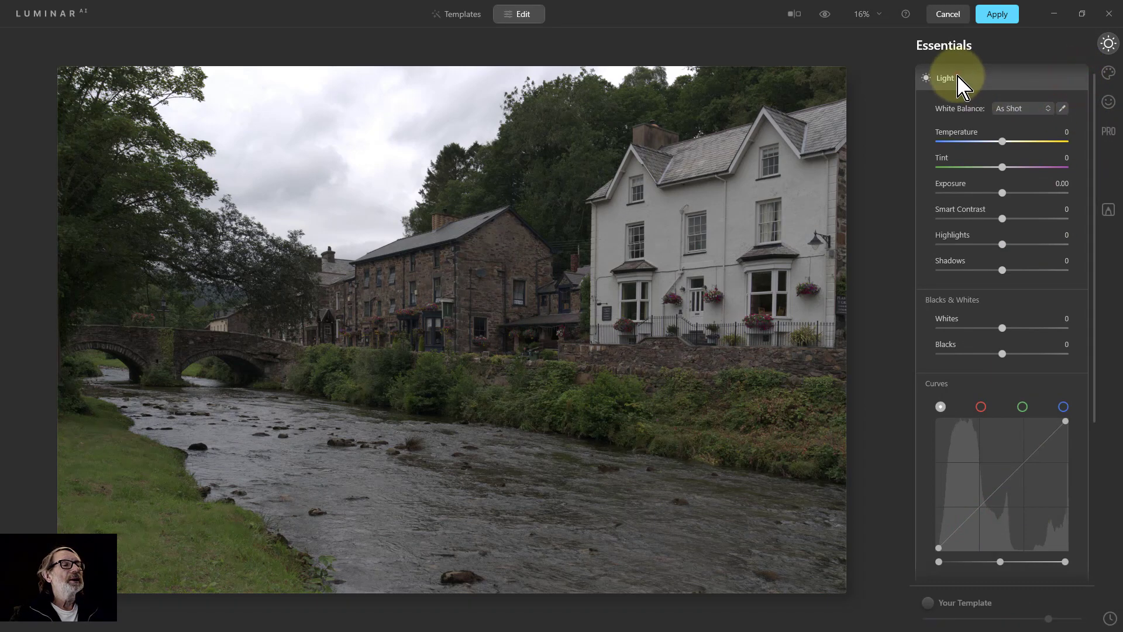
left_click(956, 81)
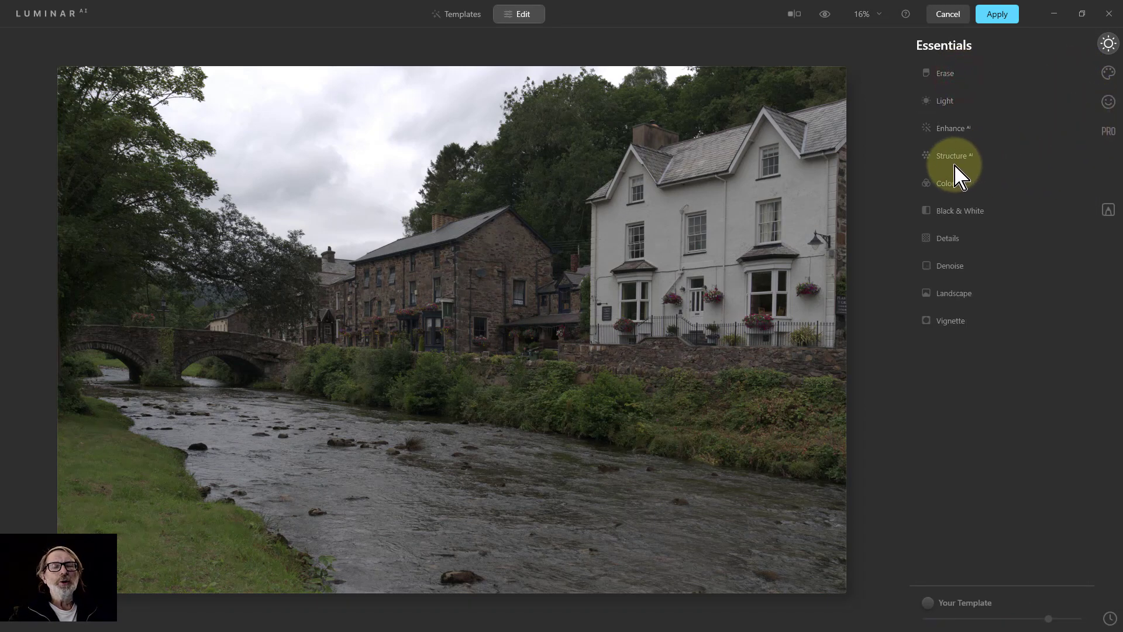
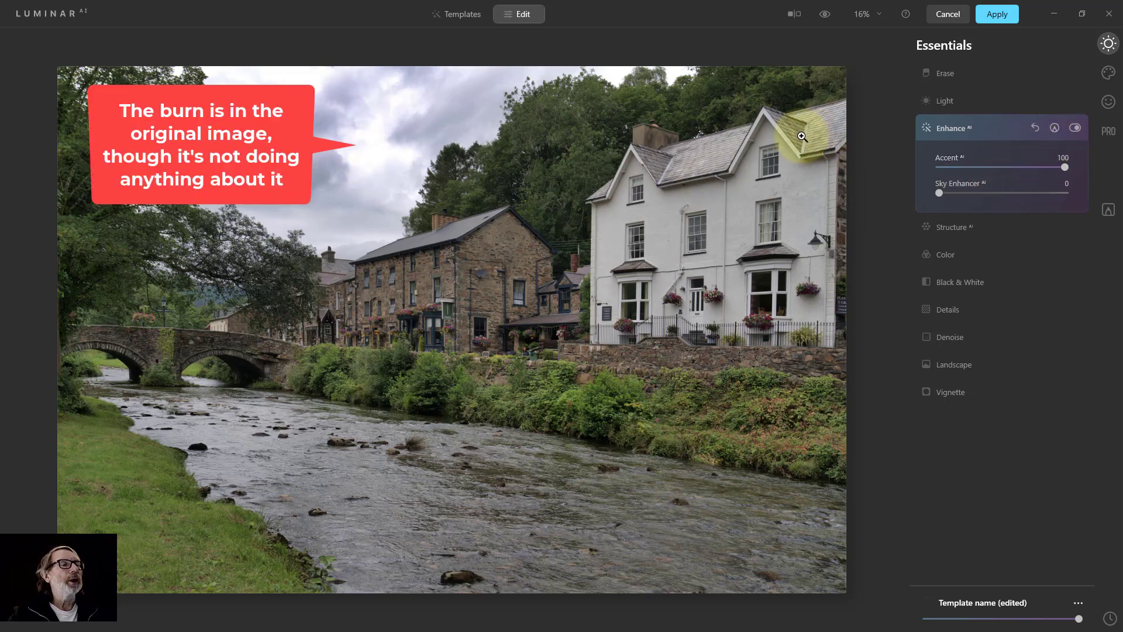
Step: Start a Paint Mask for Enhance AI and brush a stroke across the sky and treetops along the photo's upper edge
left_click(1055, 128)
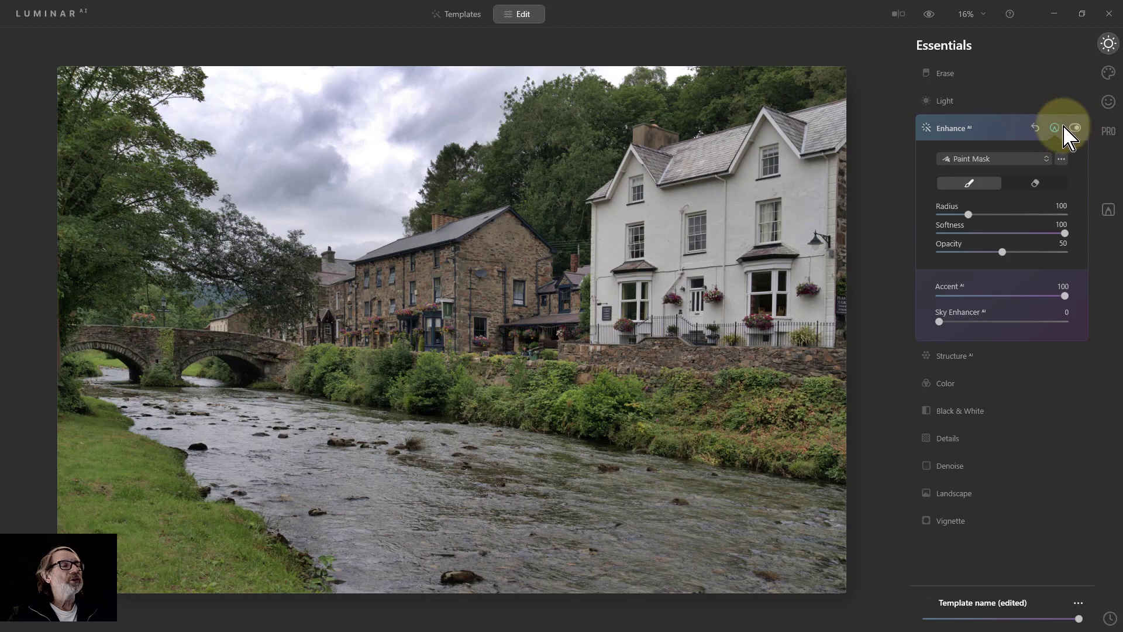
left_click(1021, 161)
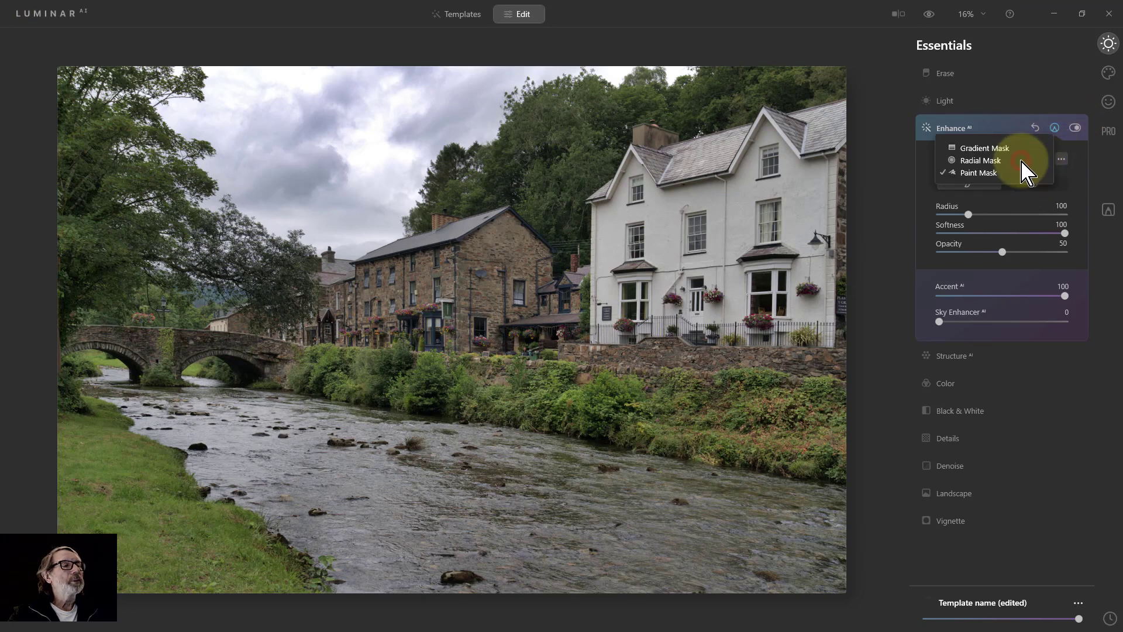
left_click(980, 173)
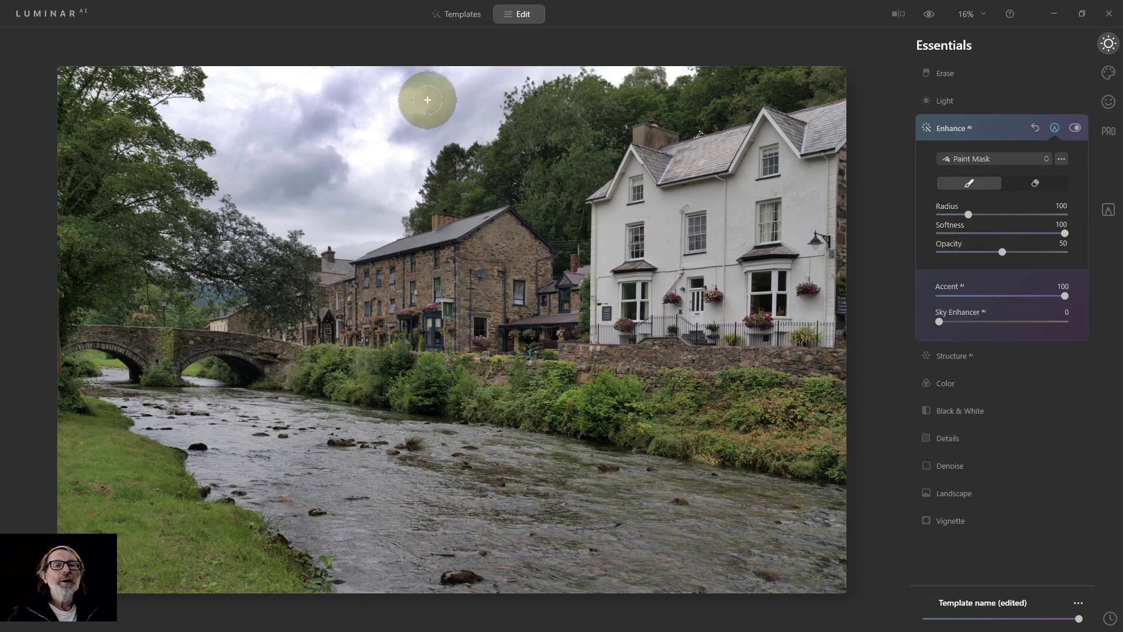
mouse_move(518, 75)
left_mouse_down()
mouse_move(356, 88)
mouse_move(431, 108)
mouse_move(426, 96)
mouse_move(292, 198)
mouse_move(213, 78)
mouse_move(331, 191)
mouse_move(413, 120)
mouse_move(494, 108)
mouse_move(561, 55)
mouse_move(679, 58)
left_mouse_up()
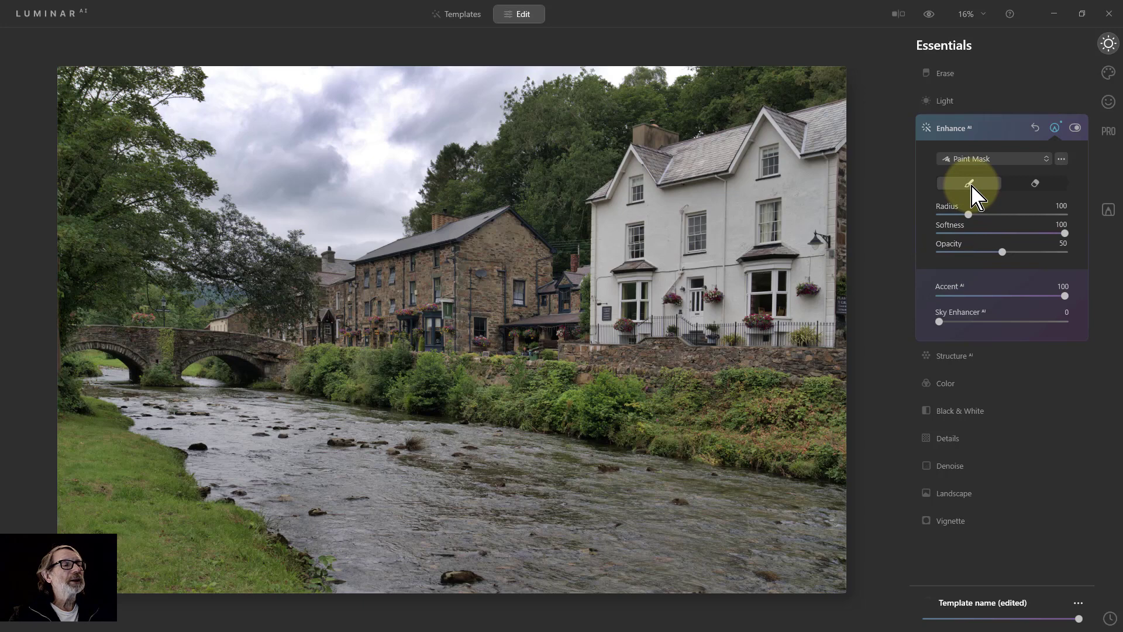
Step: Set the mask brush radius to 200, paint from the white house down over the river, and set the brush opacity to 47
left_click_drag(968, 214, 1000, 215)
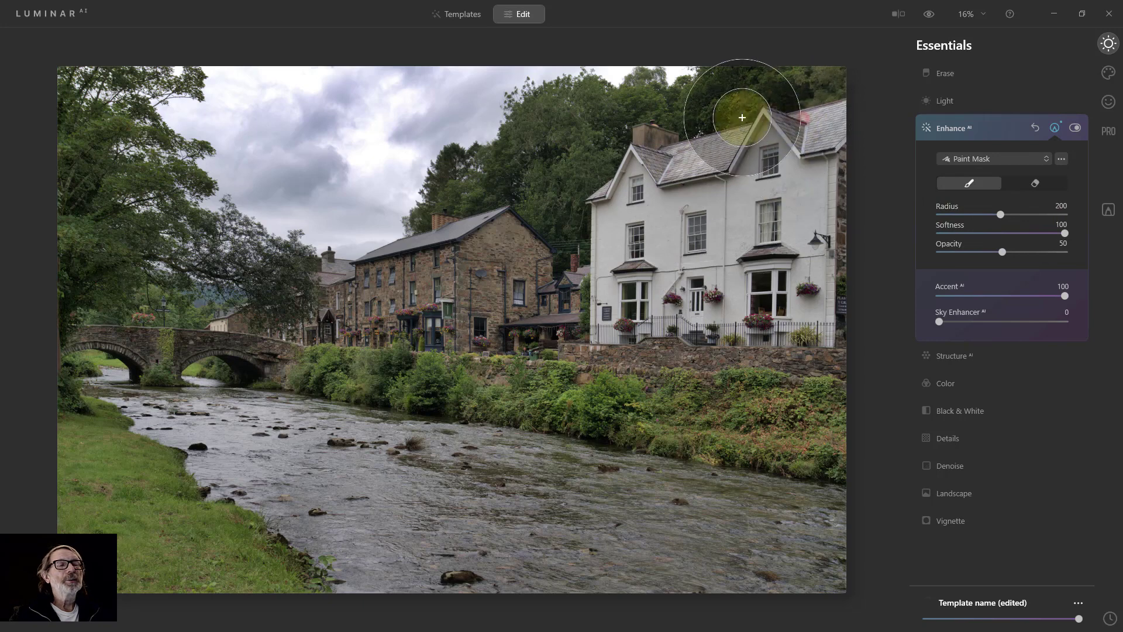
mouse_move(742, 118)
left_mouse_down()
mouse_move(550, 145)
mouse_move(461, 245)
mouse_move(615, 313)
mouse_move(829, 241)
mouse_move(635, 523)
mouse_move(620, 369)
mouse_move(661, 516)
mouse_move(621, 599)
mouse_move(167, 537)
mouse_move(357, 487)
mouse_move(332, 324)
mouse_move(222, 265)
mouse_move(148, 207)
mouse_move(139, 67)
mouse_move(49, 101)
mouse_move(57, 440)
mouse_move(143, 580)
mouse_move(82, 403)
mouse_move(131, 540)
mouse_move(135, 401)
mouse_move(350, 419)
mouse_move(166, 577)
mouse_move(269, 598)
mouse_move(766, 559)
left_mouse_up()
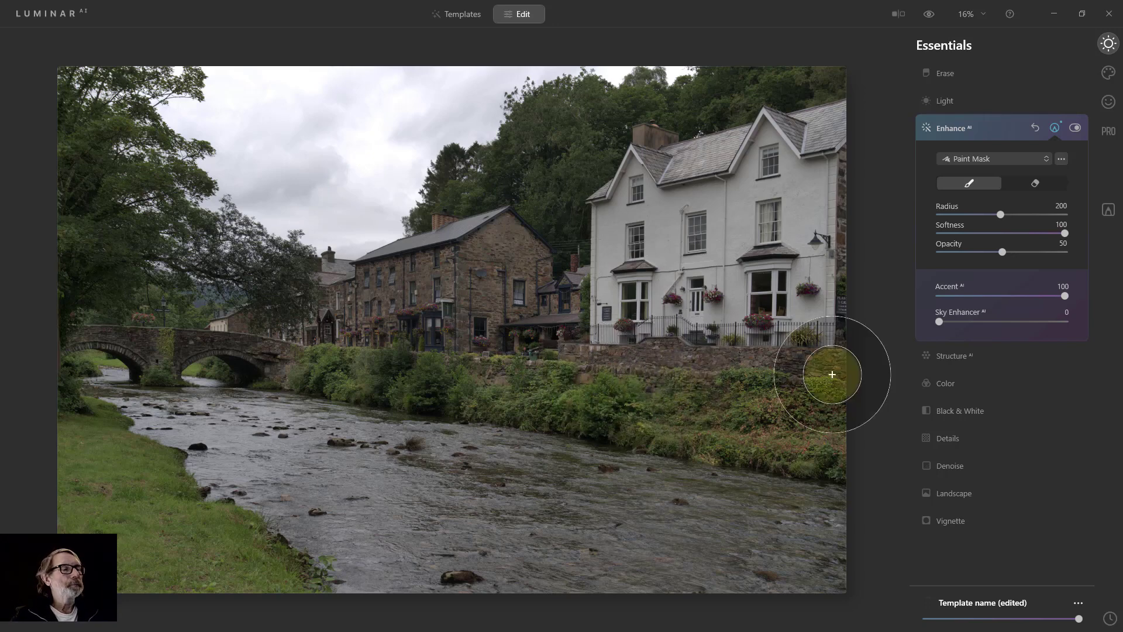
left_click_drag(1064, 296, 1105, 300)
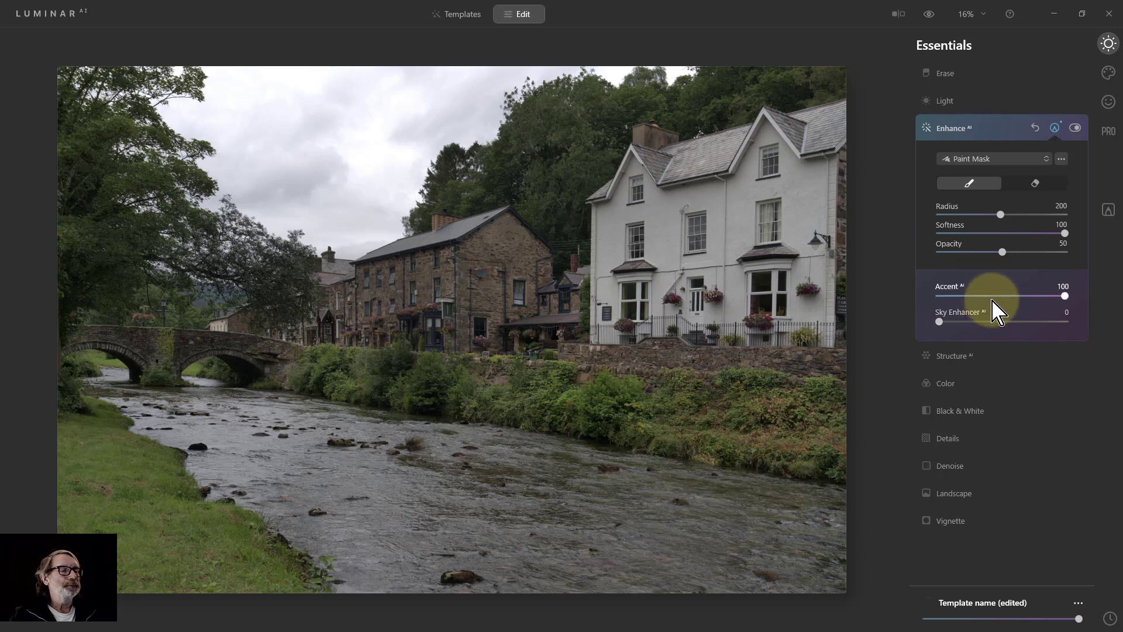
mouse_move(1002, 252)
left_mouse_down()
mouse_move(1070, 254)
mouse_move(882, 257)
mouse_move(998, 254)
left_mouse_up()
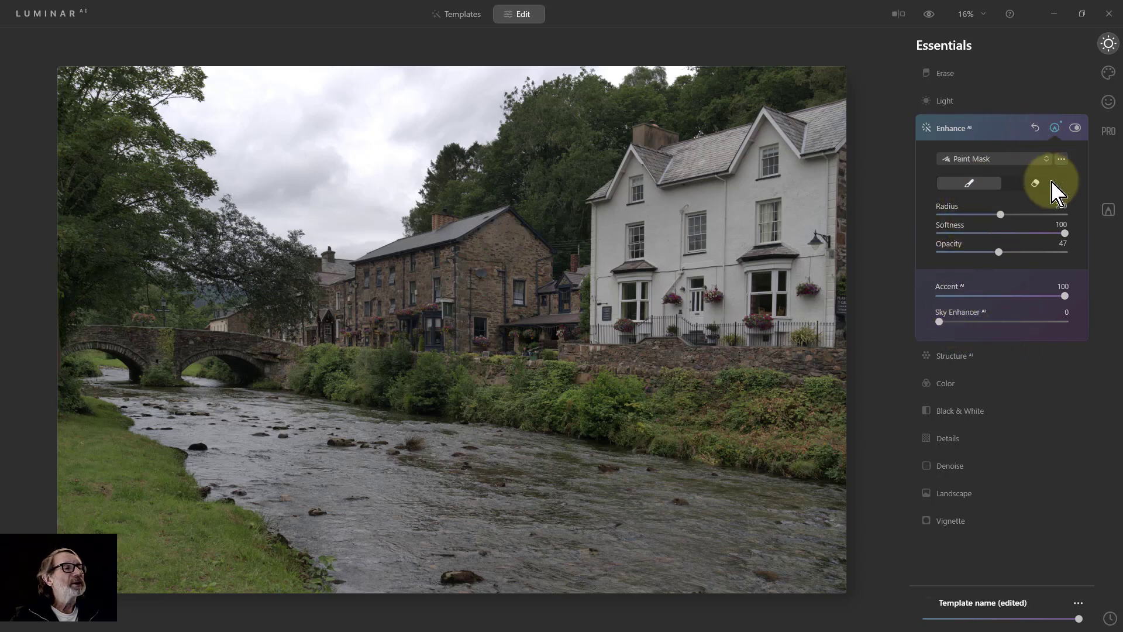
Step: Reset the Enhance AI adjustments with their mask, and set Sky Enhancer to 100
left_click(1034, 127)
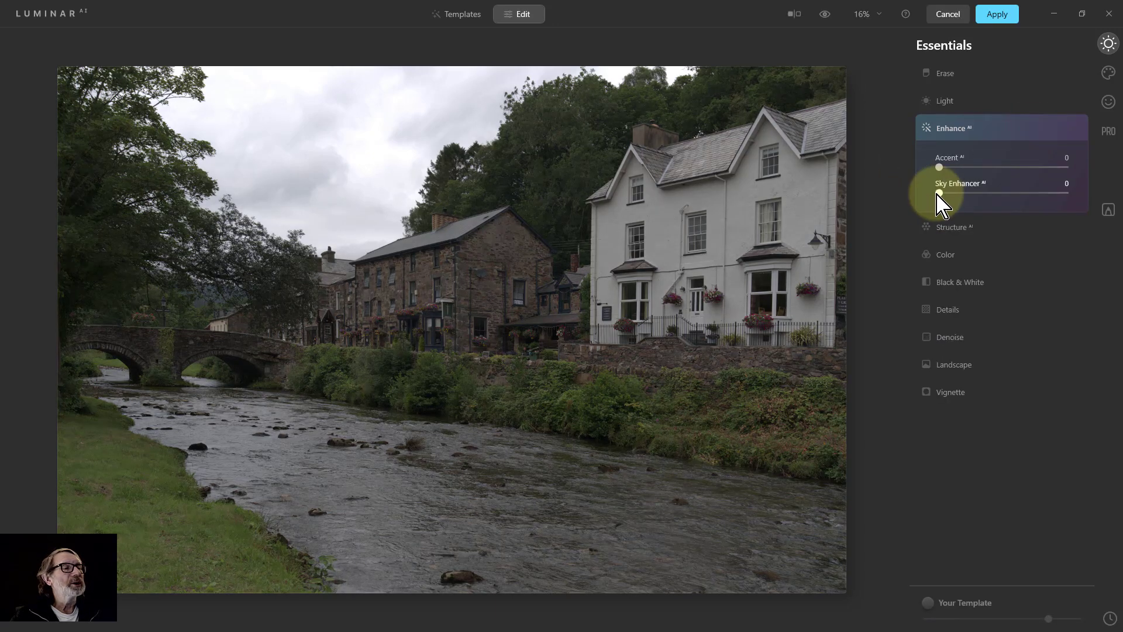
left_click_drag(940, 193, 1015, 193)
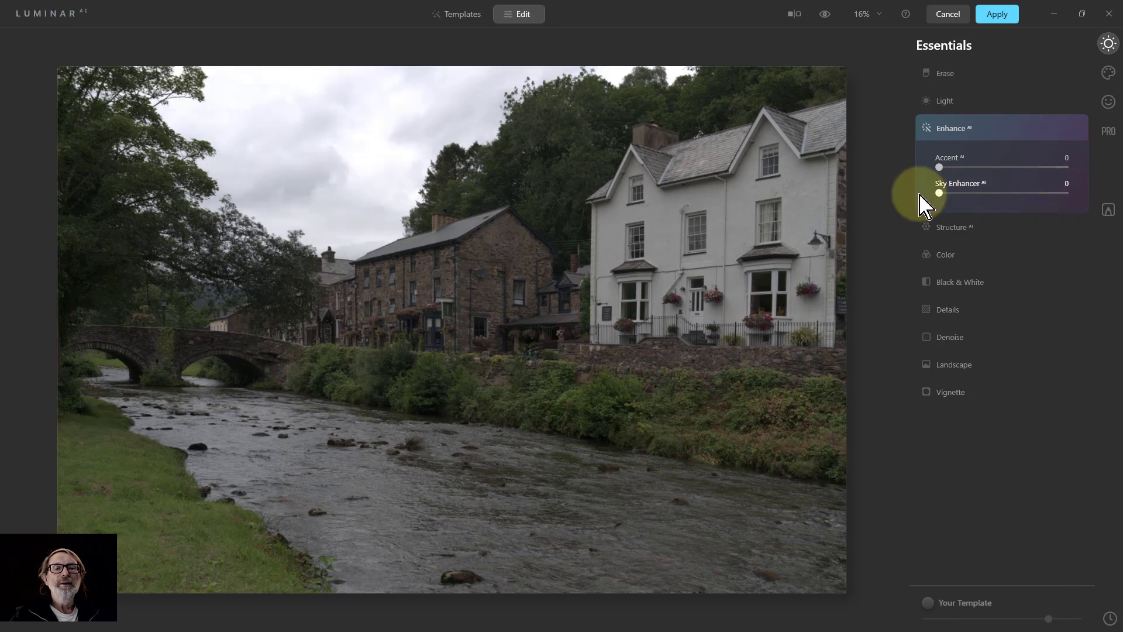
mouse_move(1114, 193)
left_mouse_down()
mouse_move(940, 196)
mouse_move(1122, 202)
left_mouse_up()
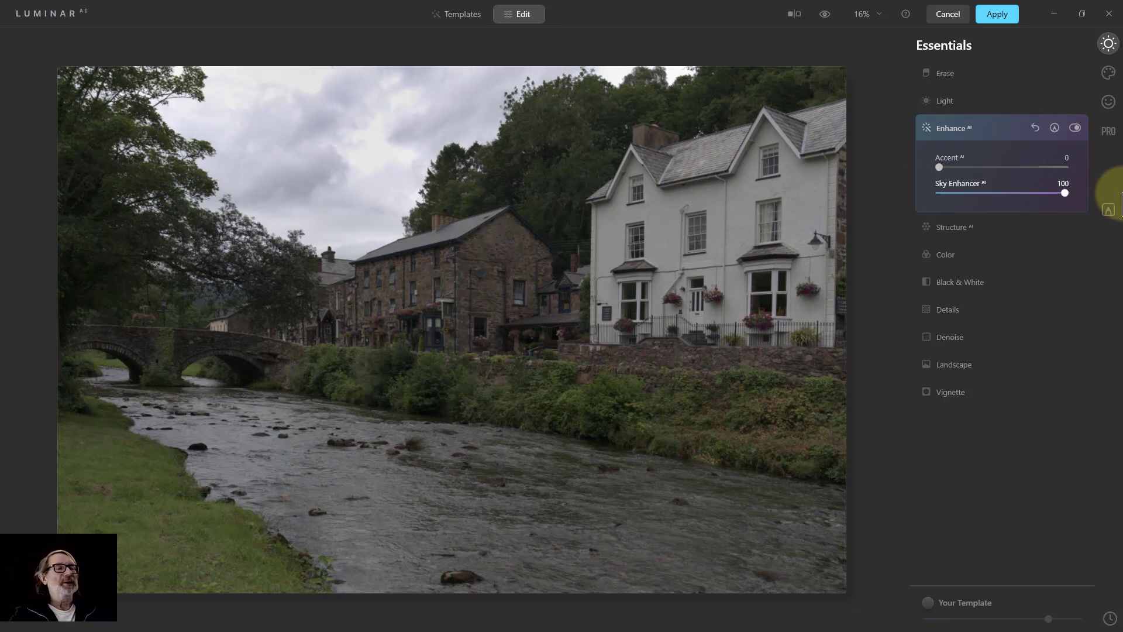
left_click(948, 129)
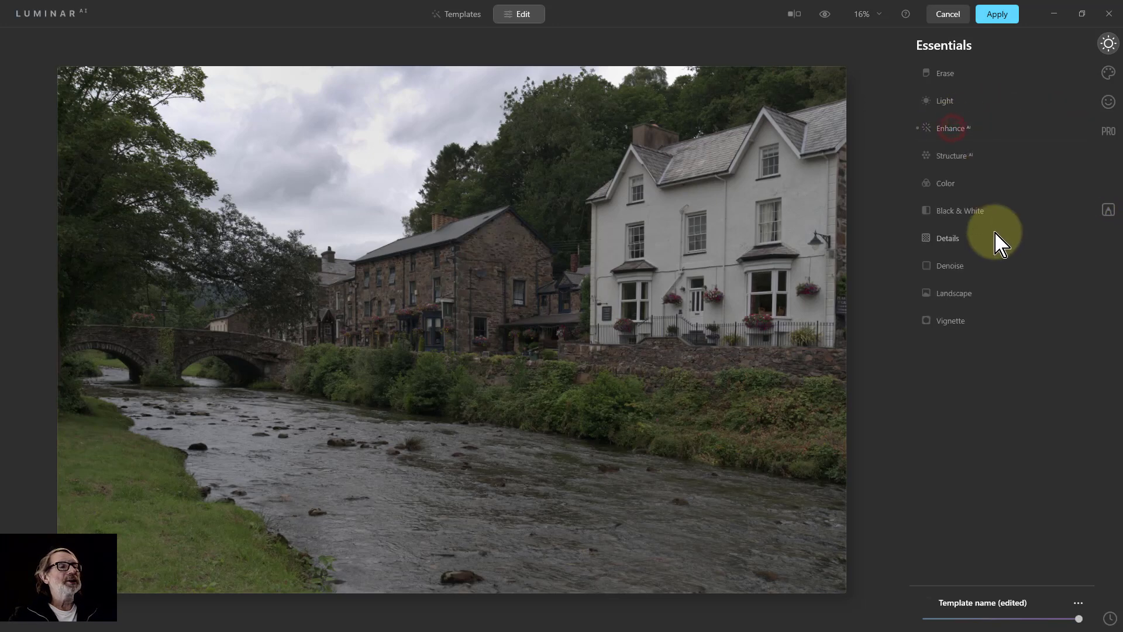
Step: Try Structure AI with an Amount of 100, and reset the amount
left_click(949, 156)
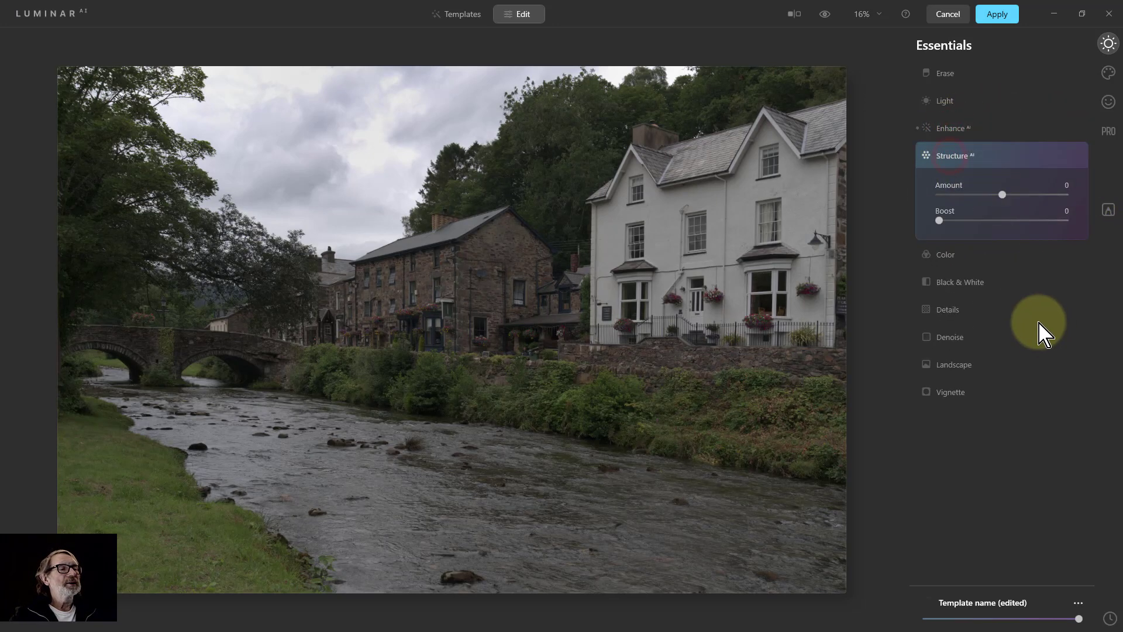
left_click_drag(1004, 195, 1114, 206)
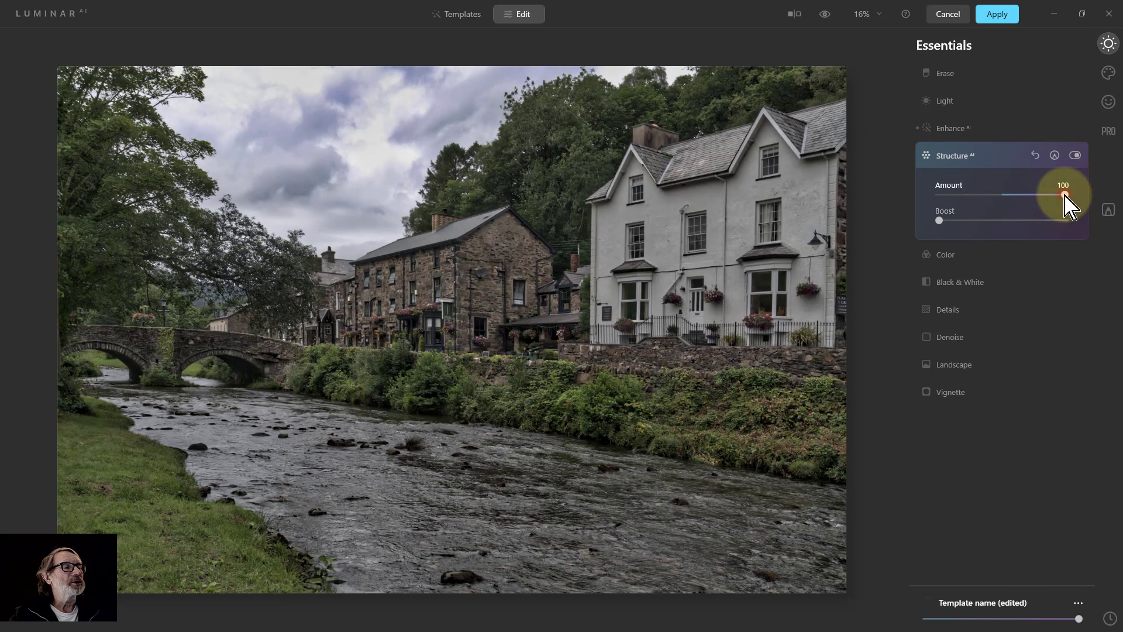
double_click(1064, 196)
left_click(969, 157)
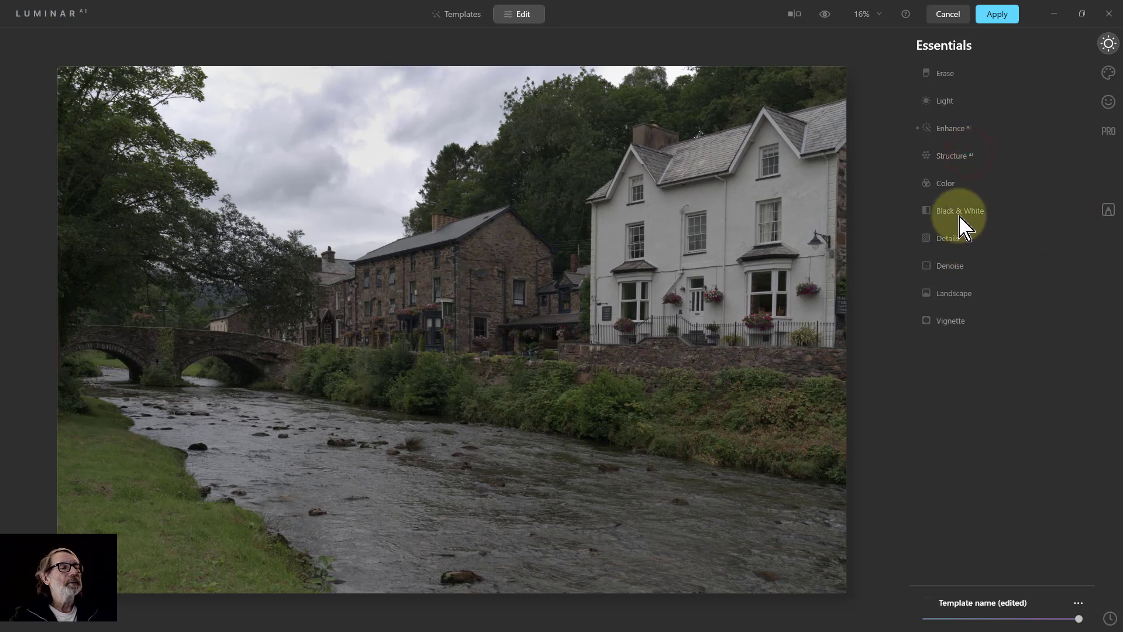
Step: View the Color tool's settings including its HSL section, and the Details tool's settings
left_click(944, 183)
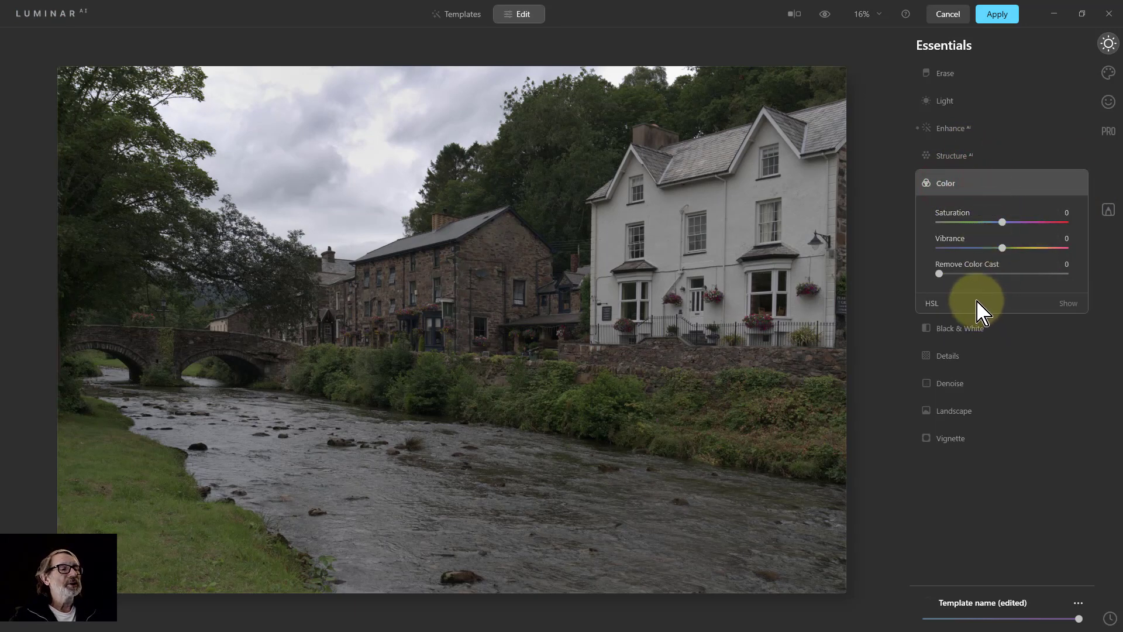
left_click(938, 305)
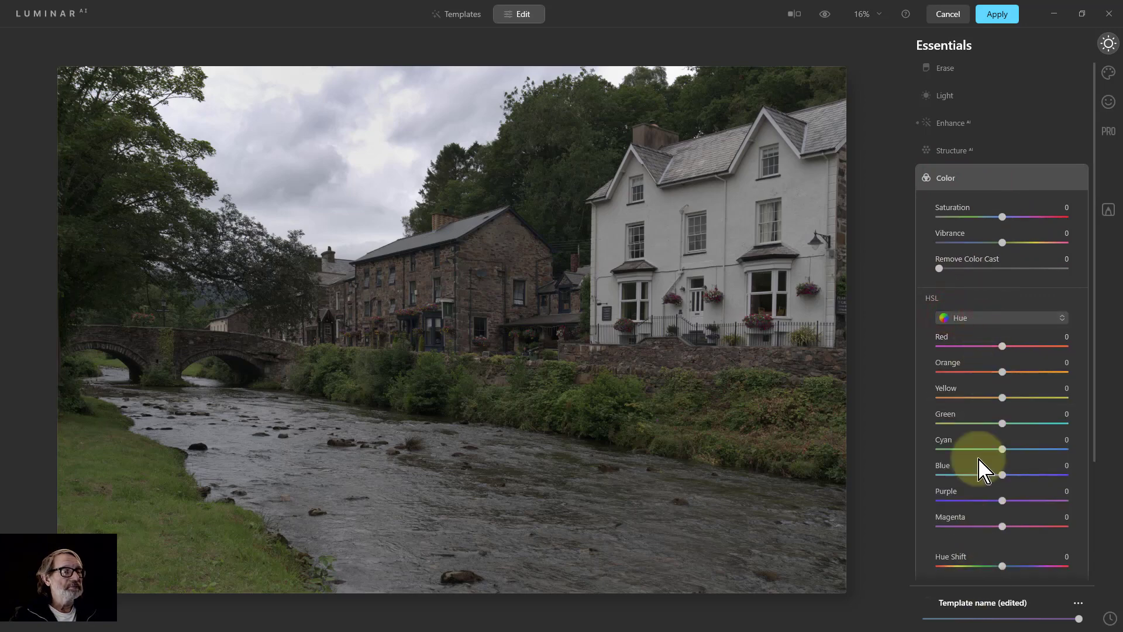
left_click(965, 179)
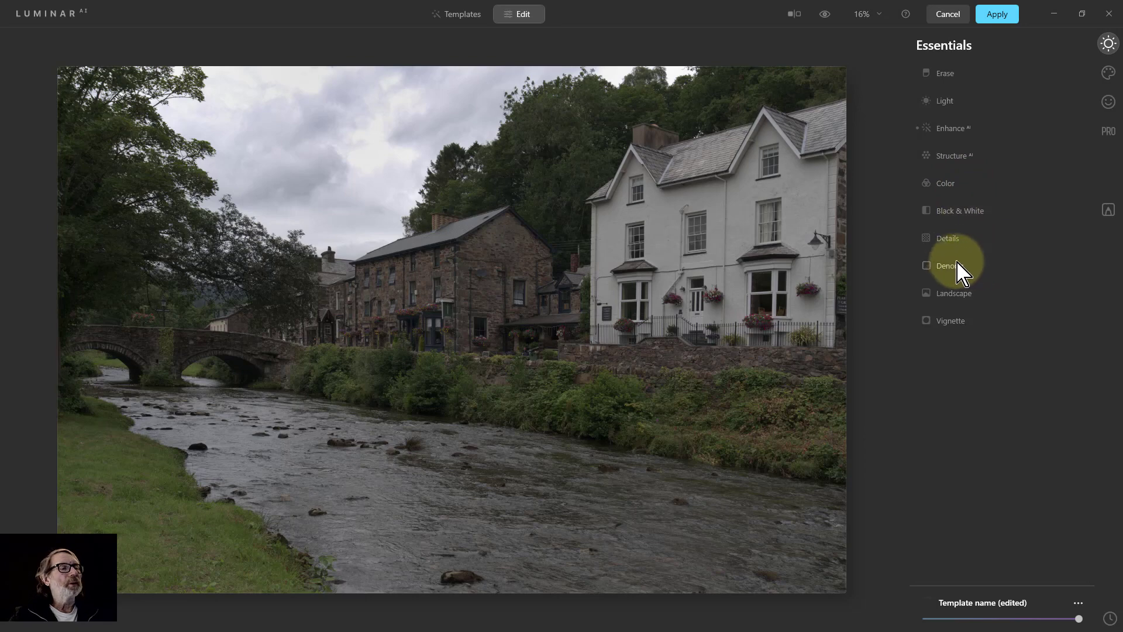
left_click(947, 243)
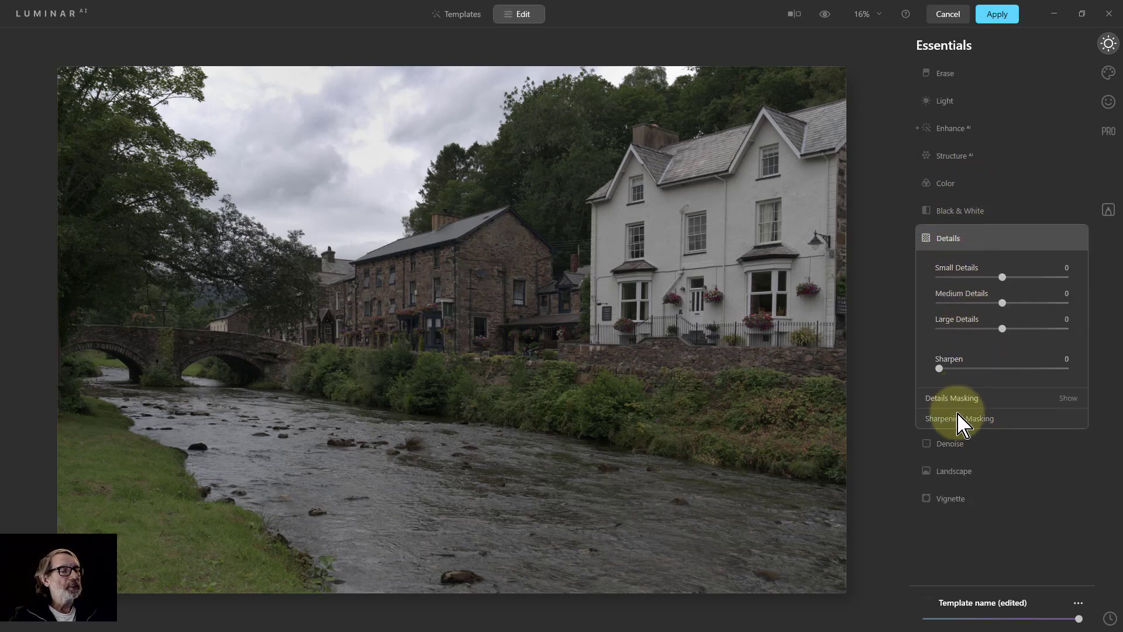
left_click(948, 238)
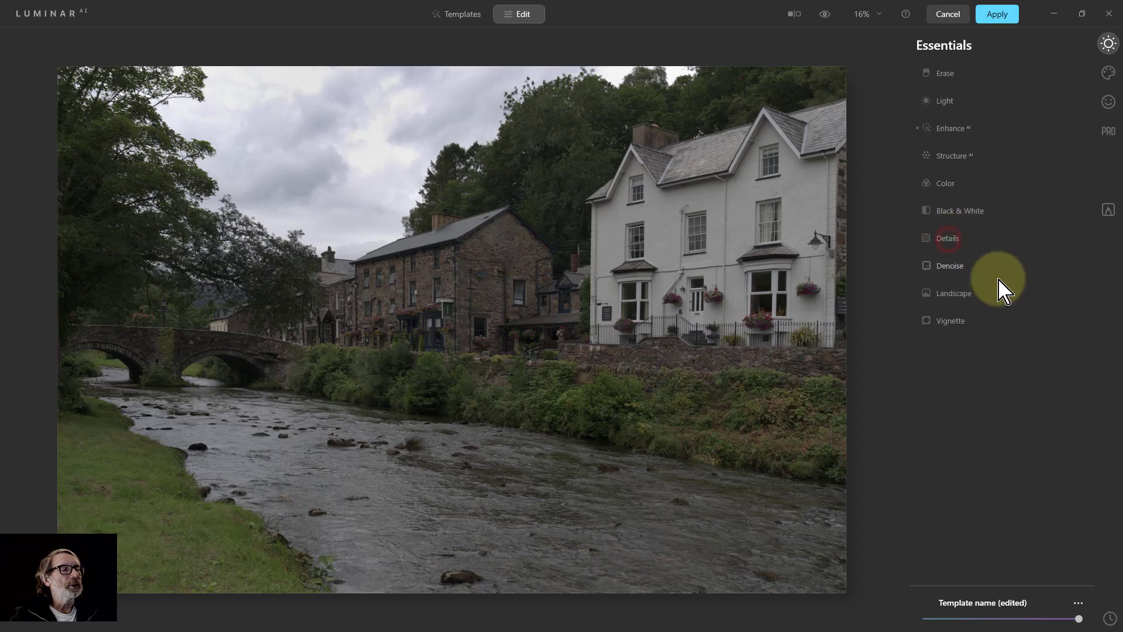
Step: Try the Landscape tool's Golden Hour adjustment and view the tool's advanced settings
left_click(954, 294)
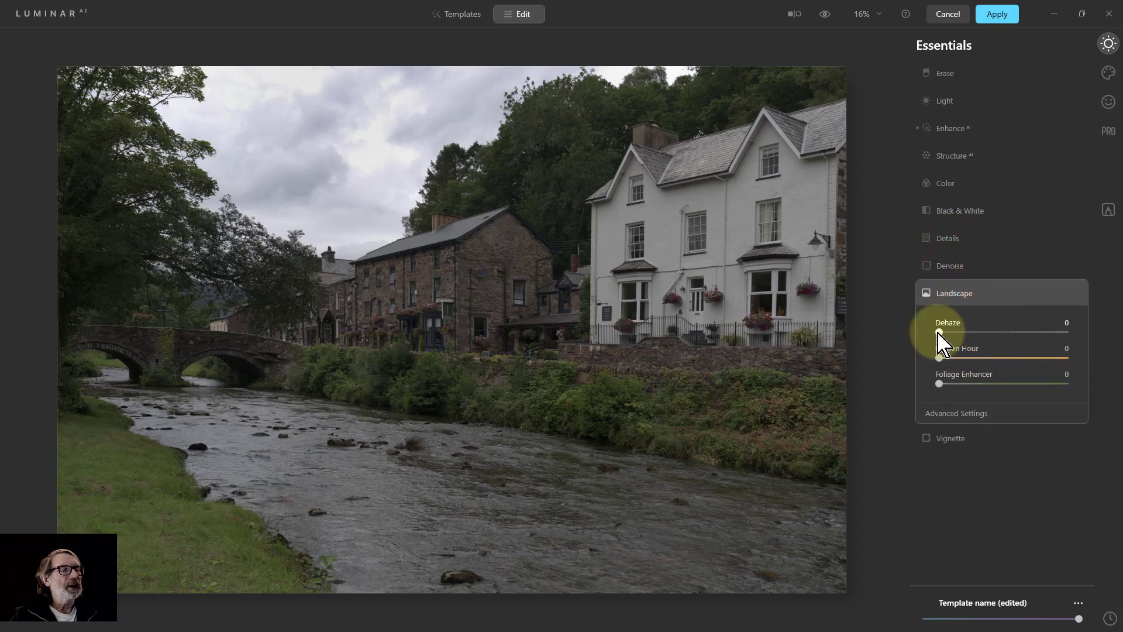
left_click_drag(941, 359, 918, 387)
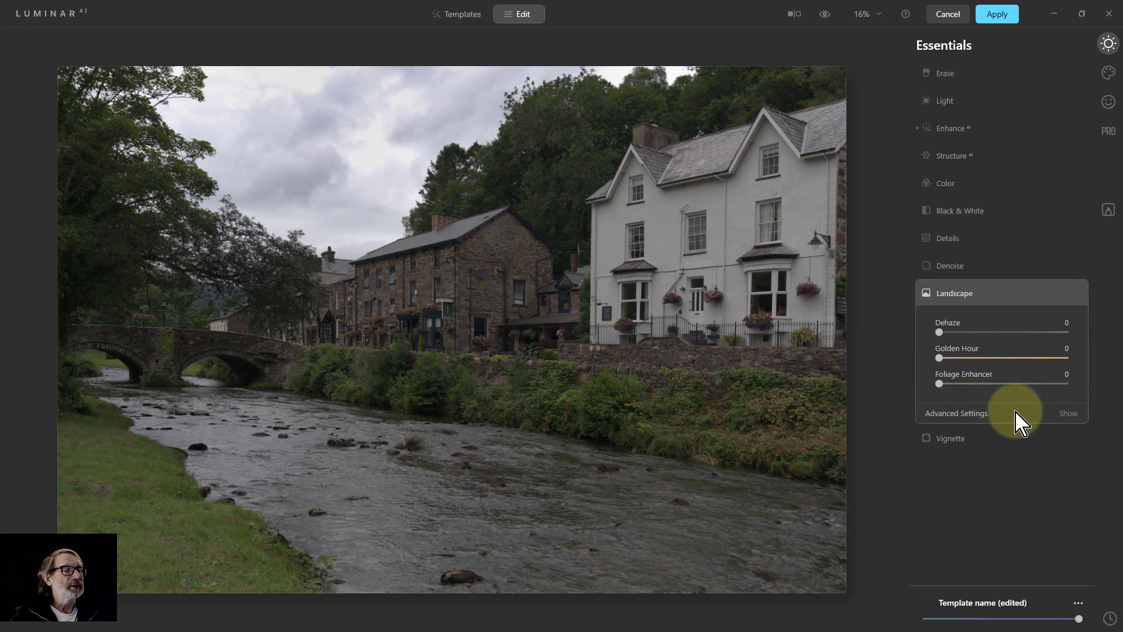
left_click(959, 413)
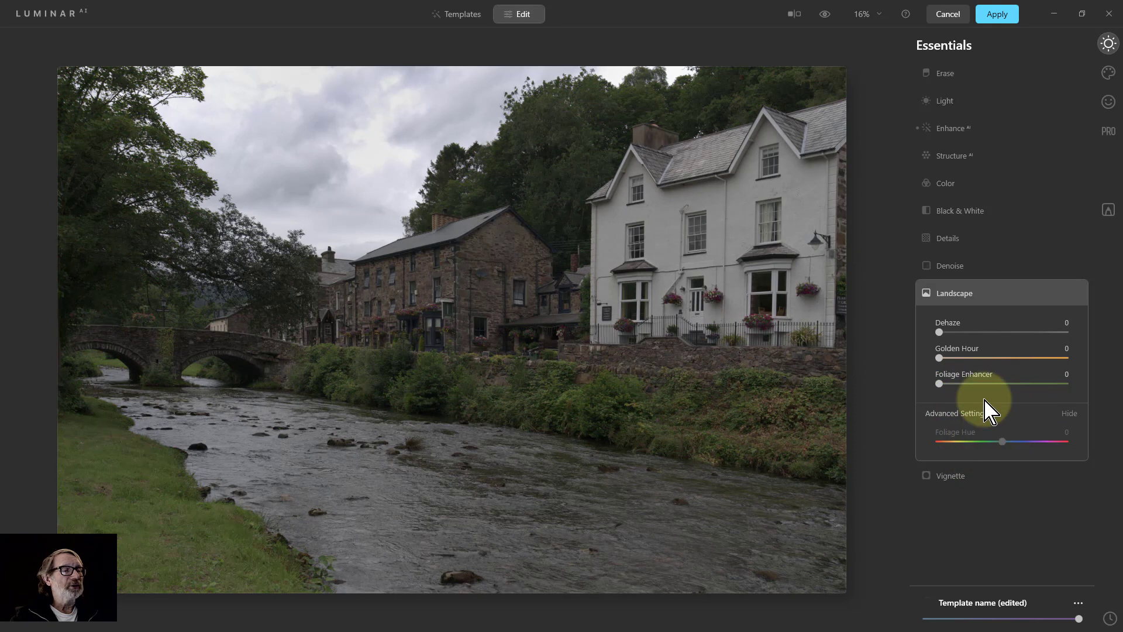
left_click(957, 294)
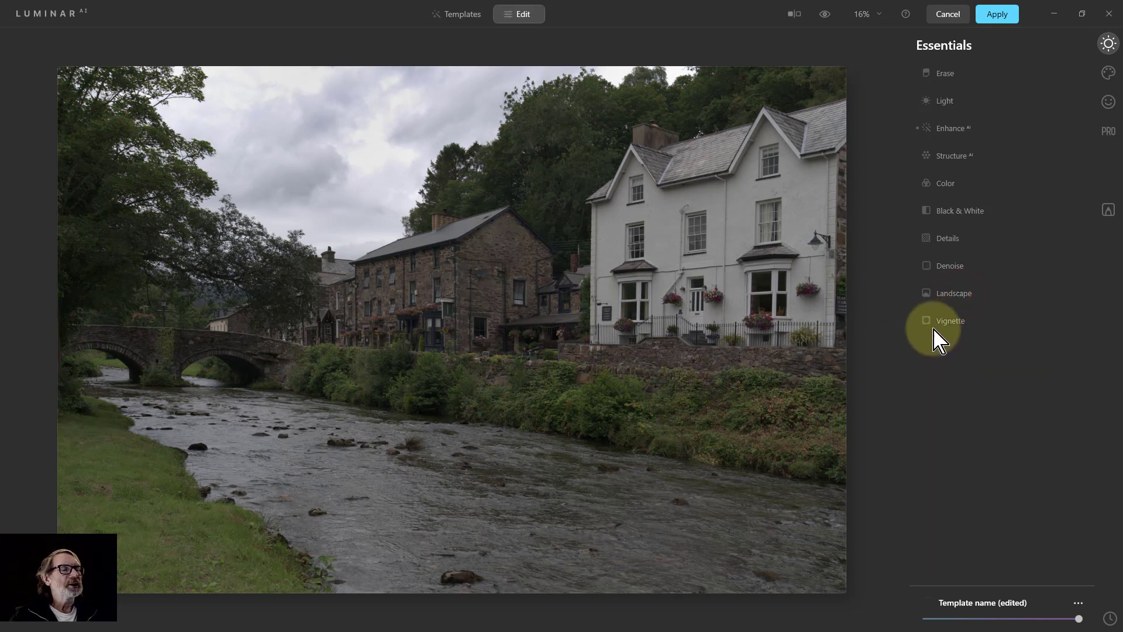
Step: Apply a Vignette with an Amount of -38 and view the tool's advanced settings
left_click(958, 320)
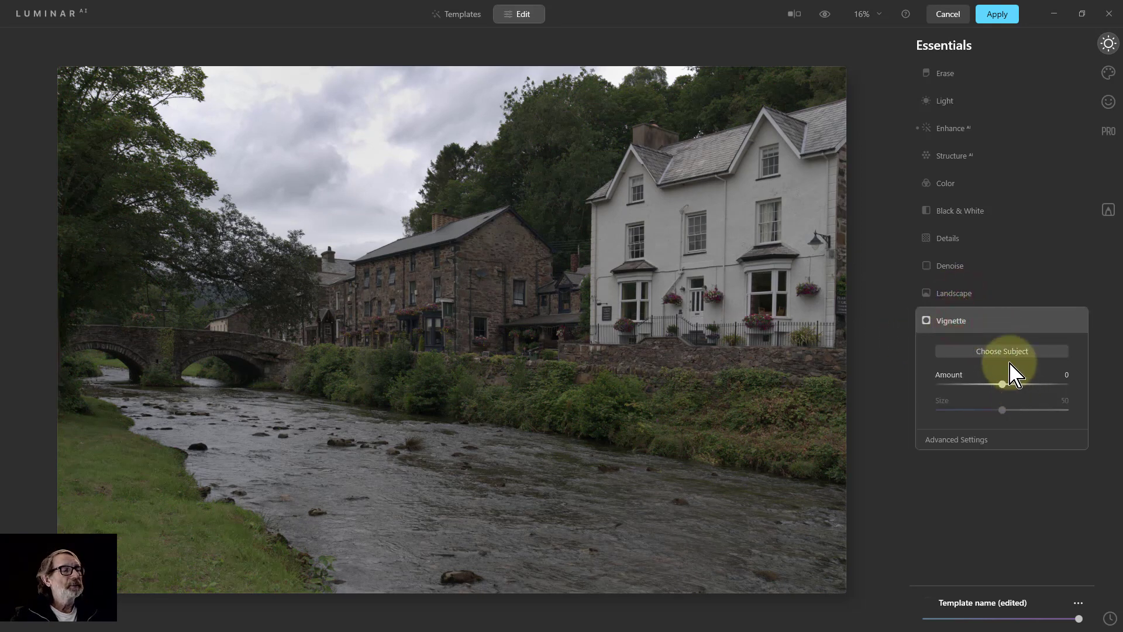
left_click(1010, 367)
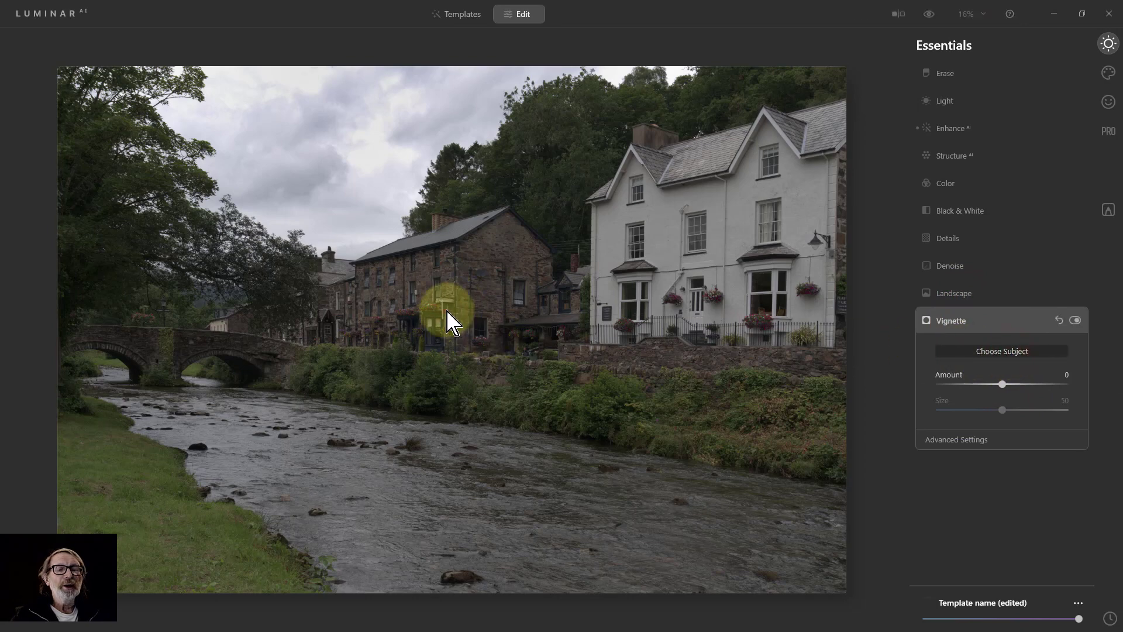
left_click(1005, 383)
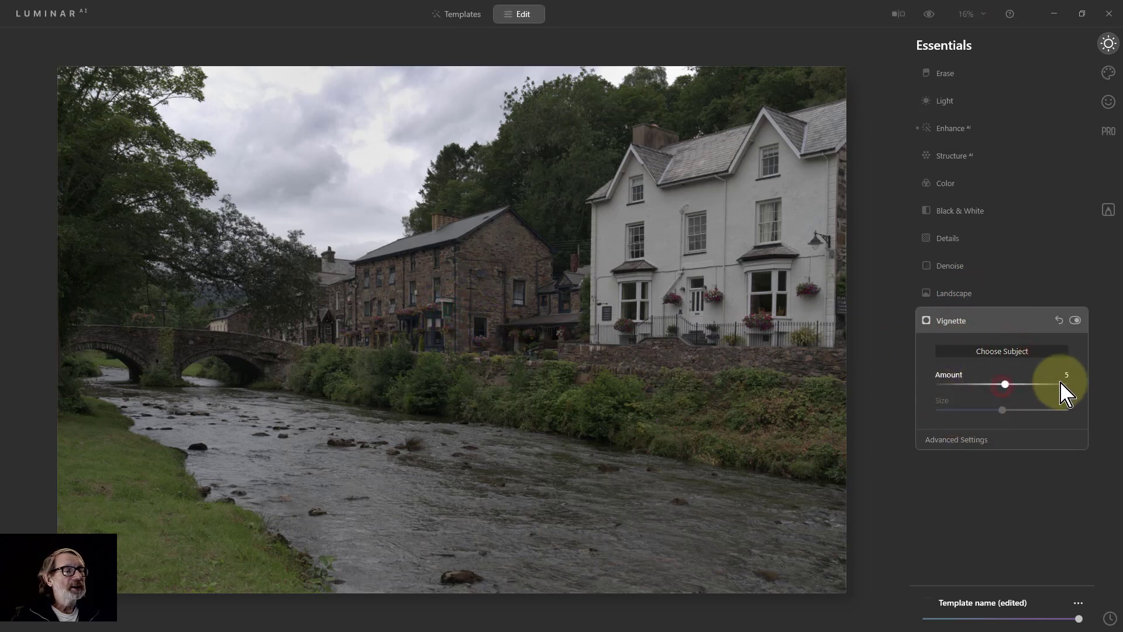
left_click_drag(1060, 383, 982, 385)
left_click(964, 443)
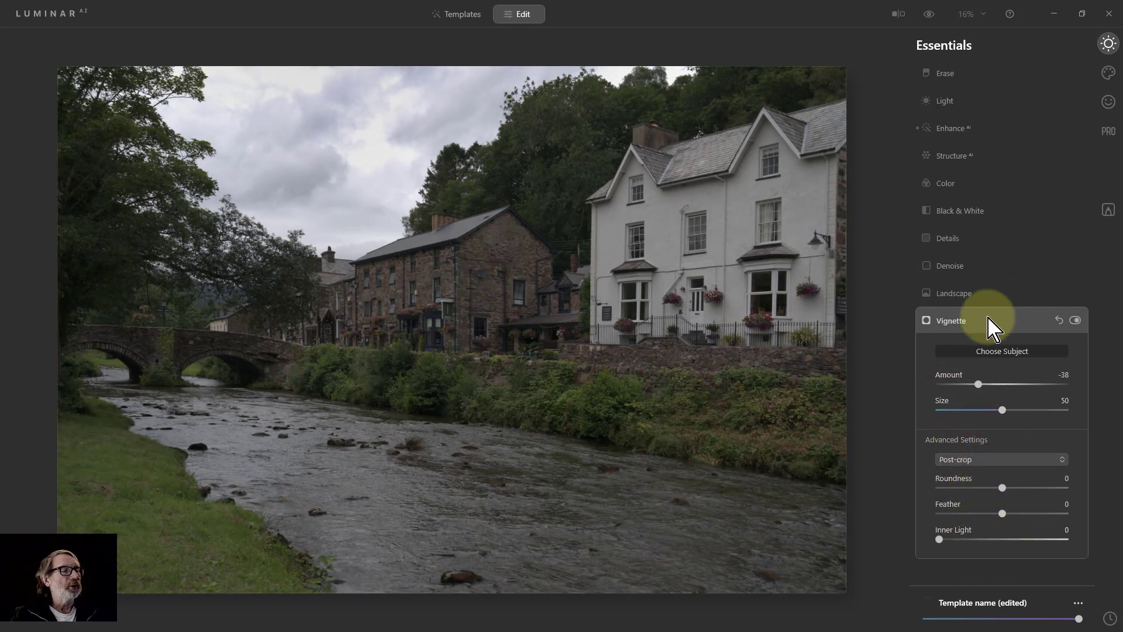
left_click(952, 324)
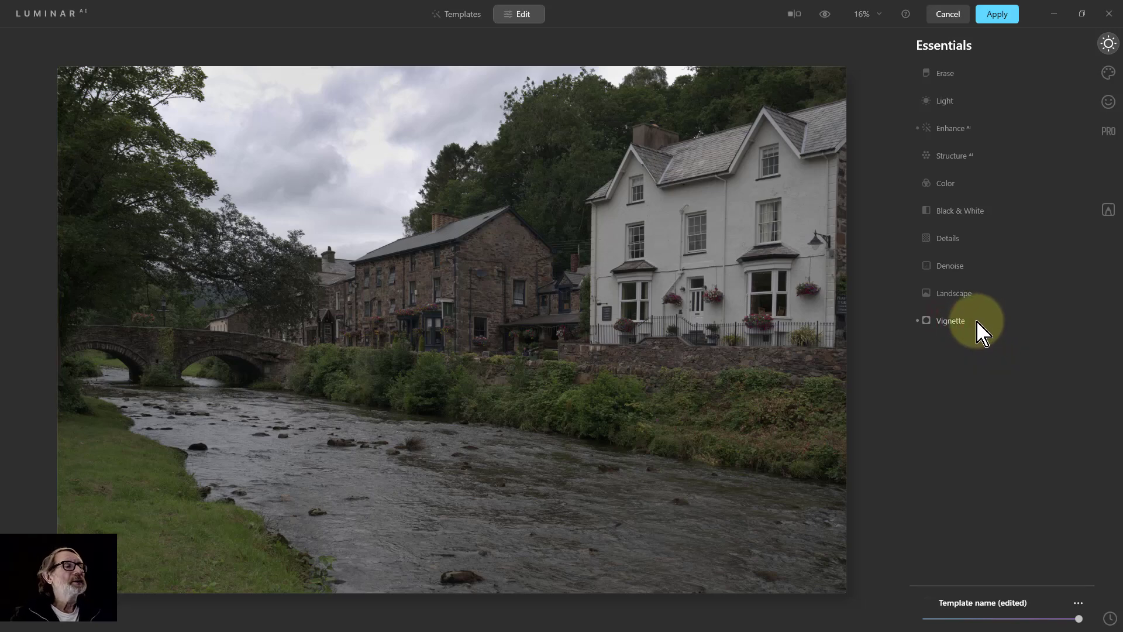
Step: Replace the sky with Dramatic Sunset 1 using the Creative Sky AI tool, and set Horizon Position to -73
left_click(1108, 73)
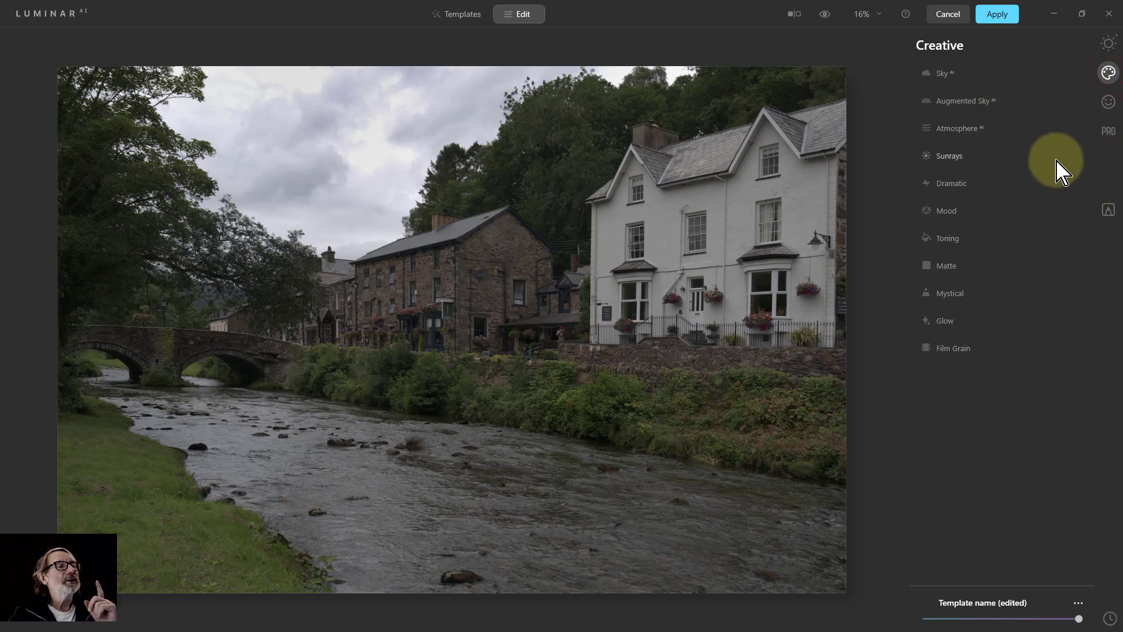
left_click(947, 76)
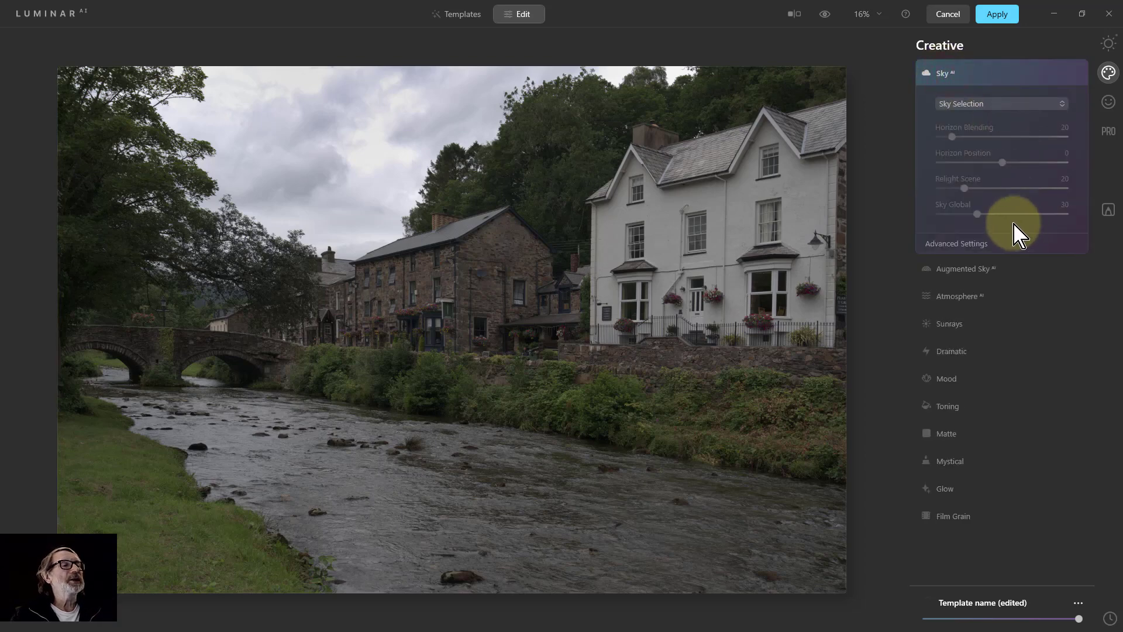
left_click(982, 109)
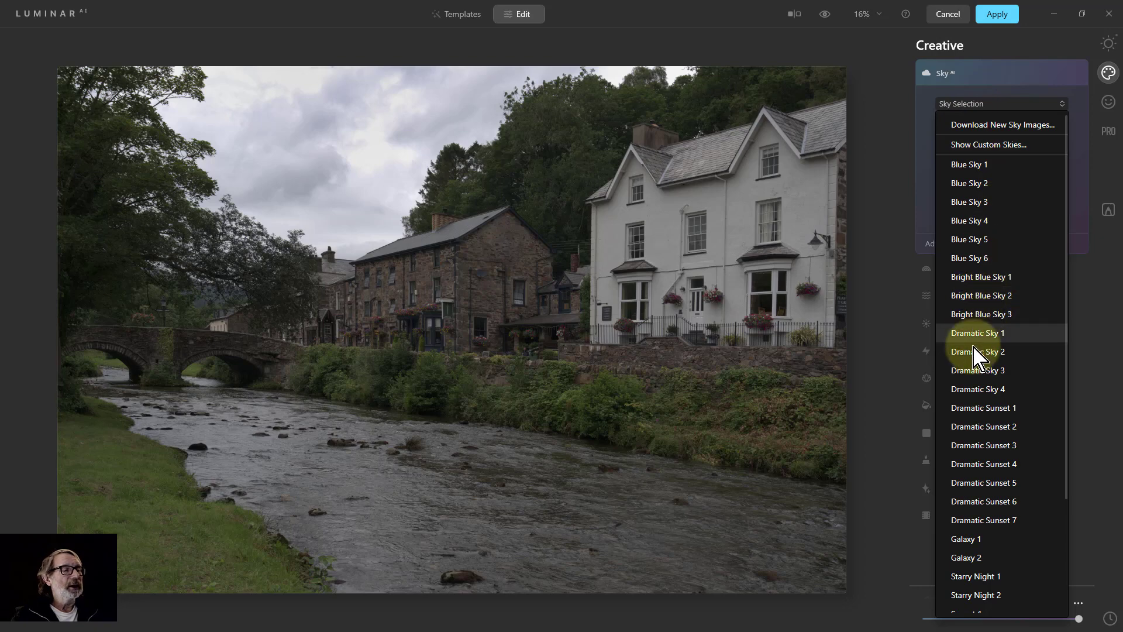
left_click(985, 409)
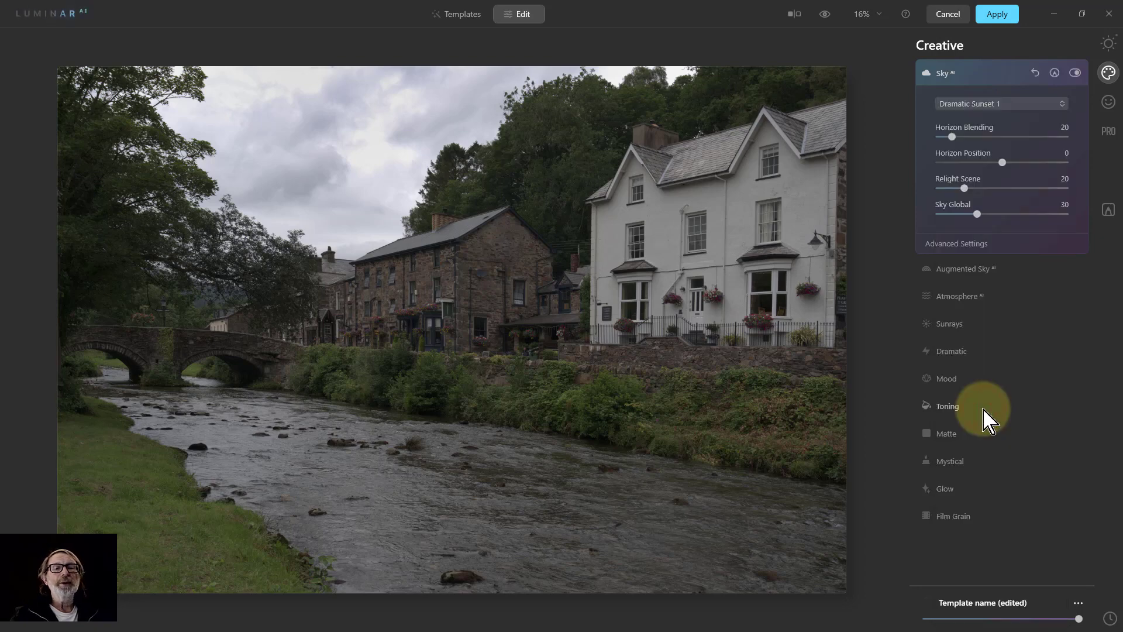
left_click(315, 112)
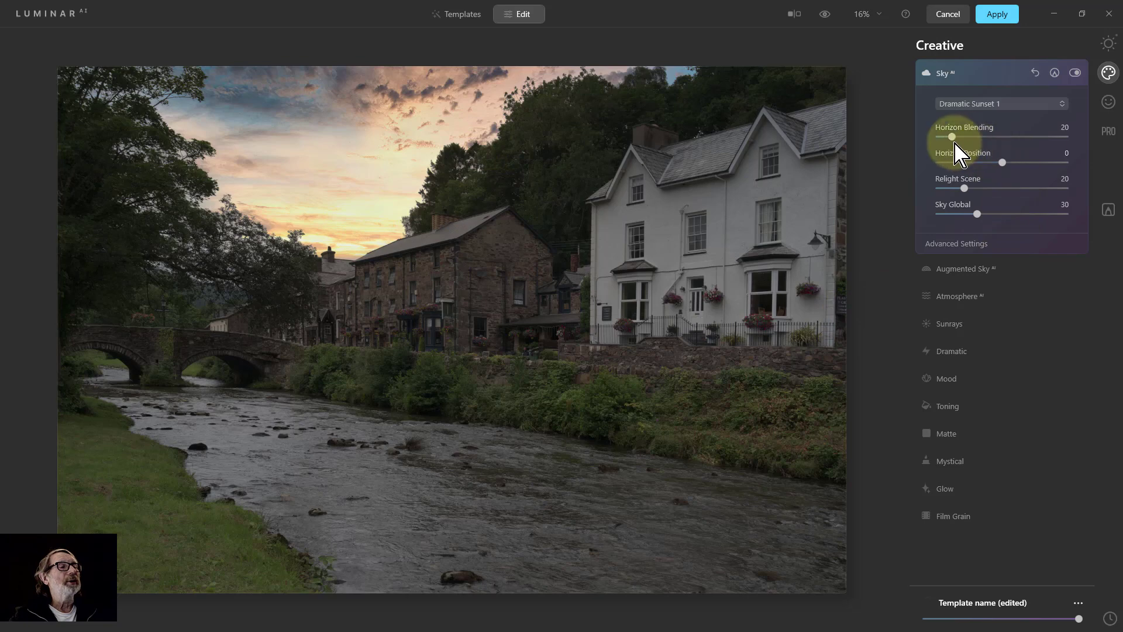
left_click_drag(1002, 163, 944, 167)
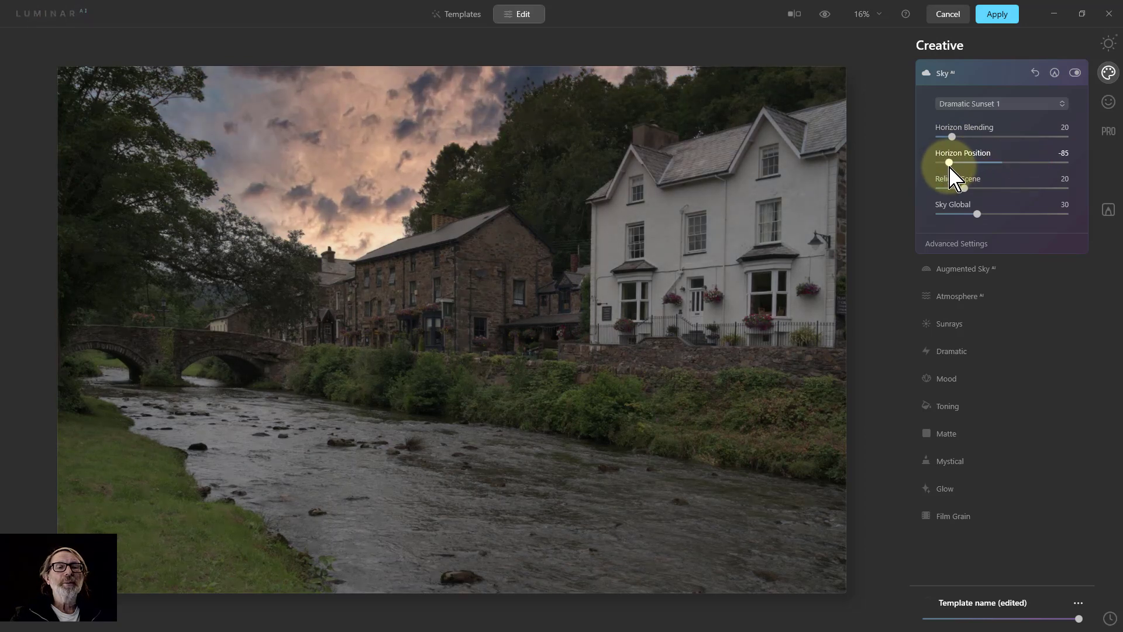
left_click_drag(949, 167, 957, 174)
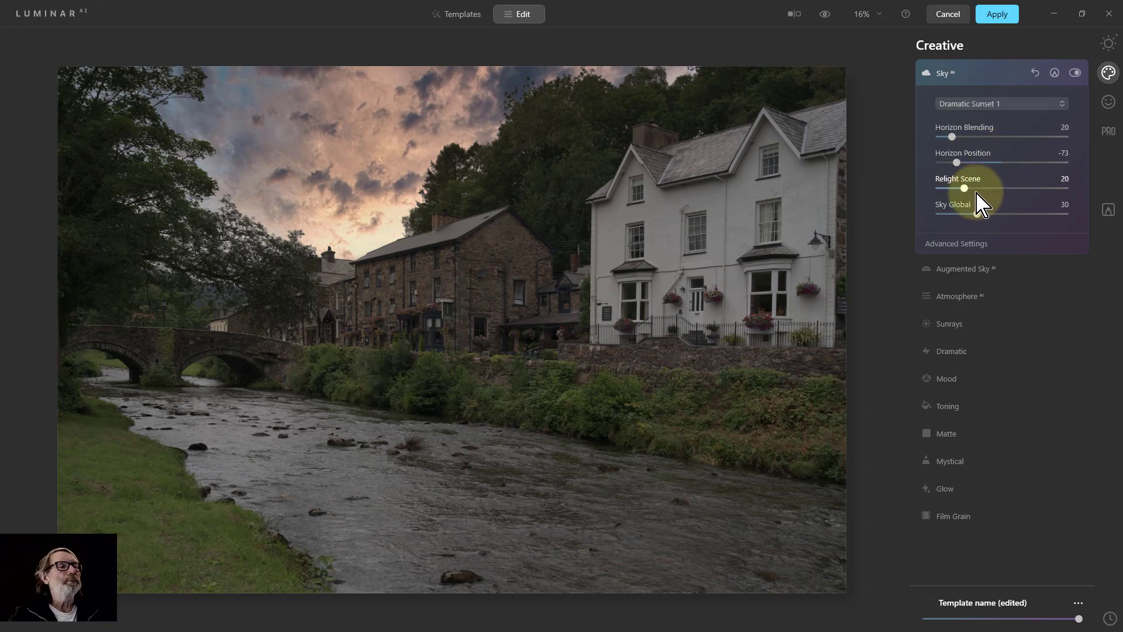
Step: Switch the replacement sky to the custom image 200812_lightning_1400 and set Horizon Position to -65
left_click(1014, 105)
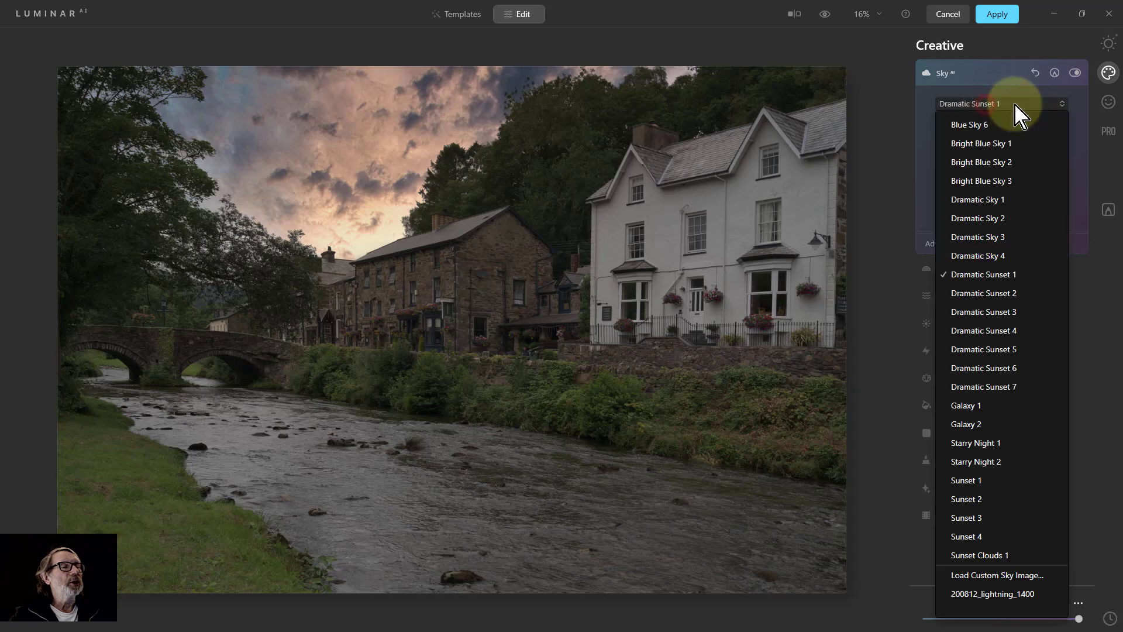
left_click(982, 594)
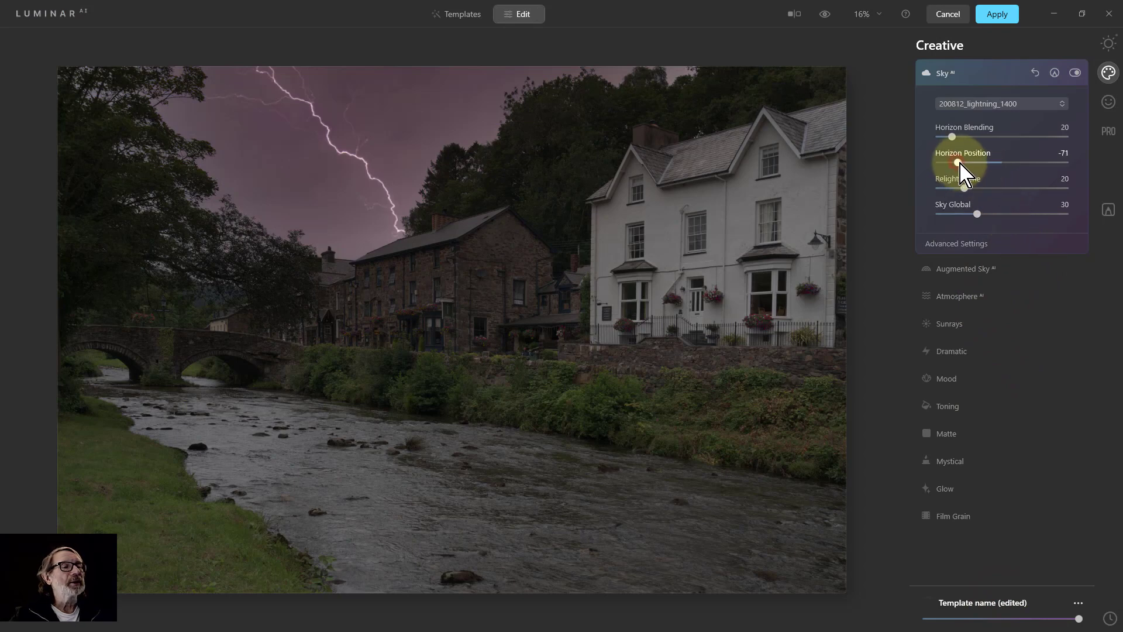
mouse_move(974, 164)
left_mouse_down()
mouse_move(990, 166)
mouse_move(968, 165)
left_mouse_up()
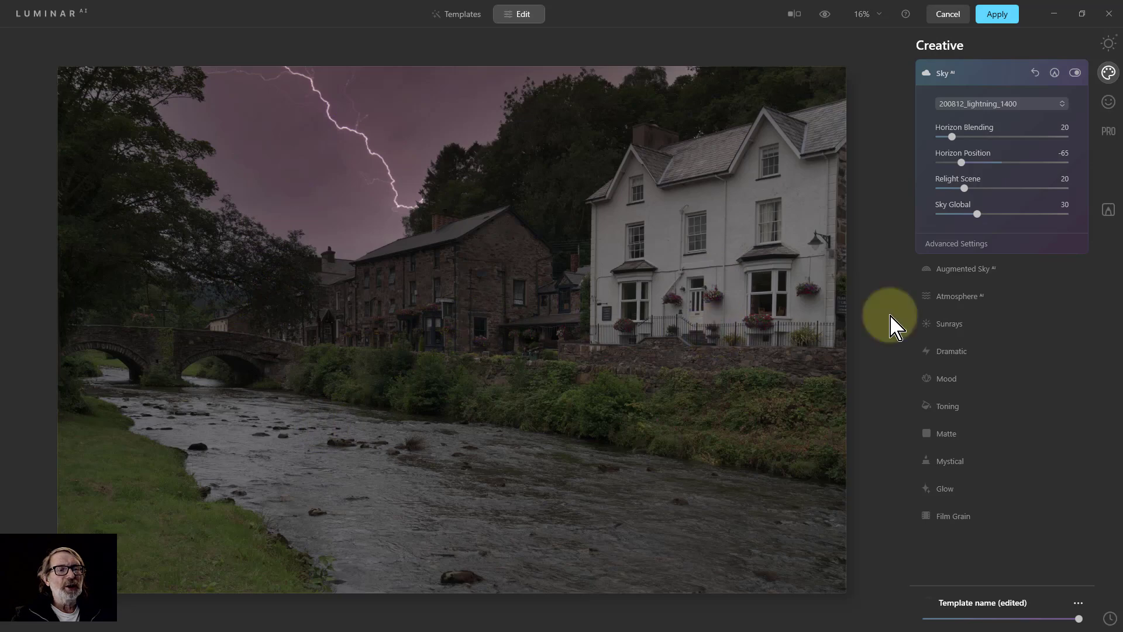
Step: Reset the Sky AI adjustments and view the tool's advanced settings
left_click(1034, 73)
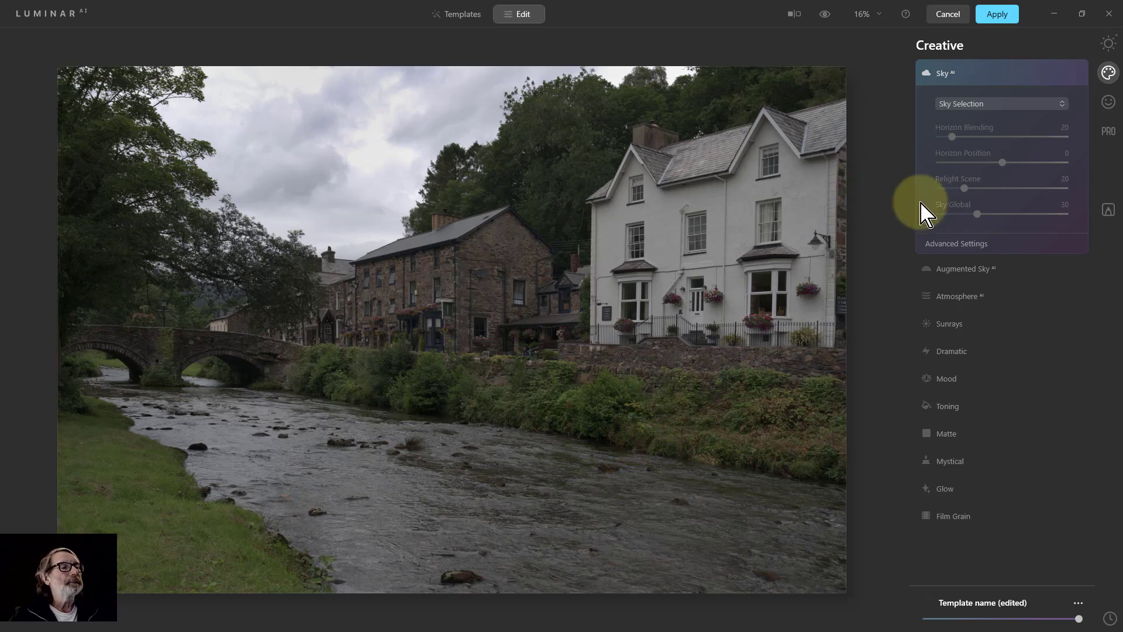
left_click(971, 247)
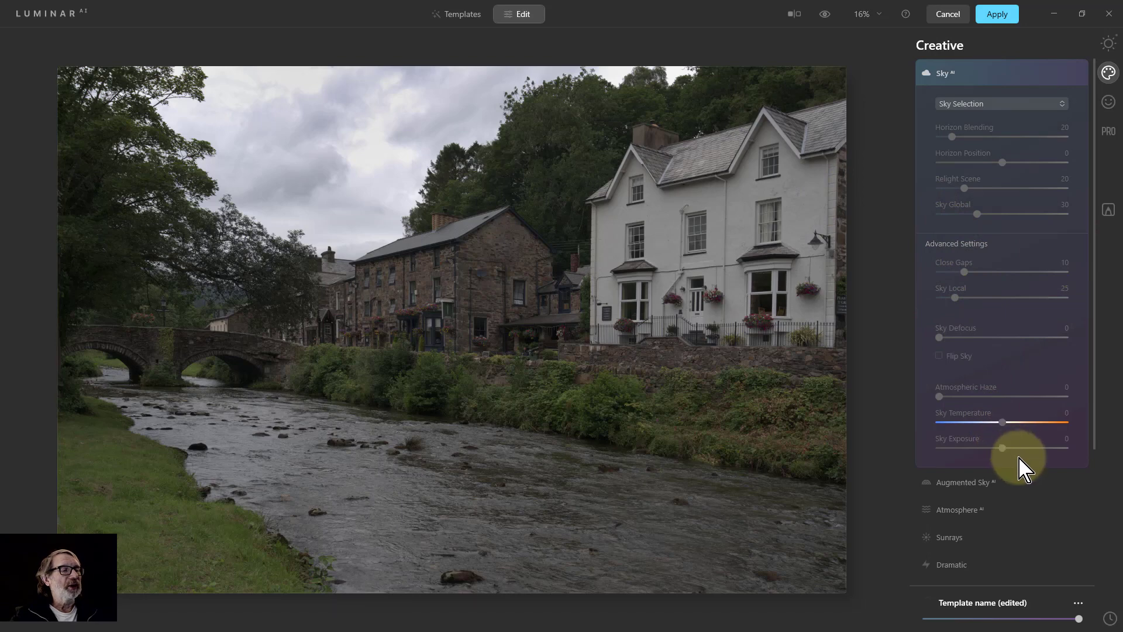
left_click(962, 75)
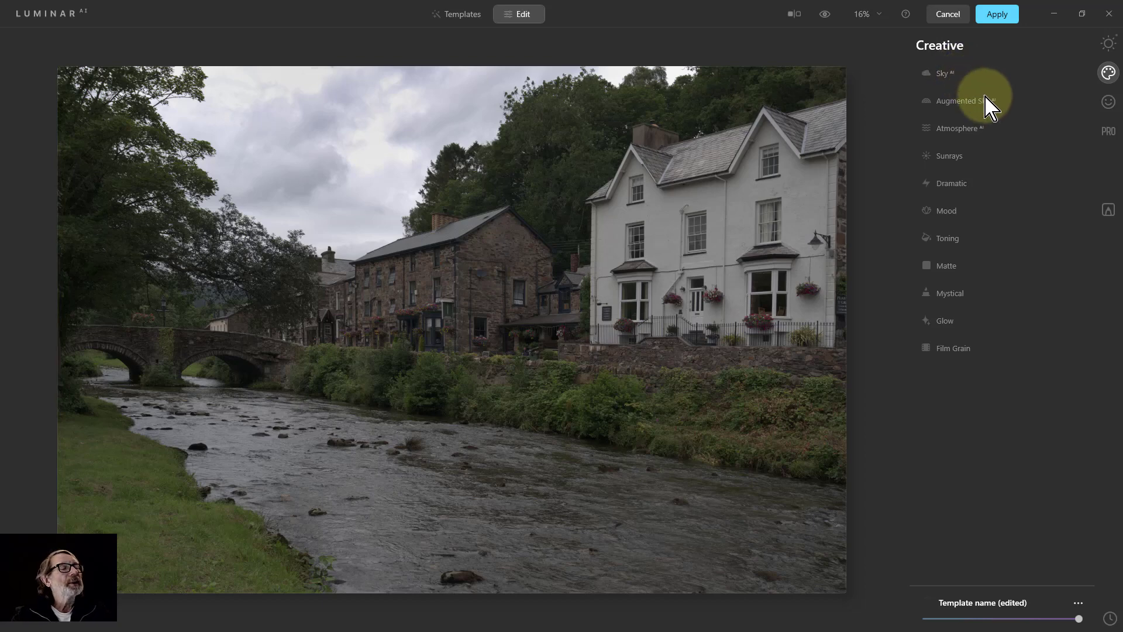
Step: Add the Balloon 1 object with Augmented Sky AI, and place it enlarged in the sky above the stone house
left_click(971, 102)
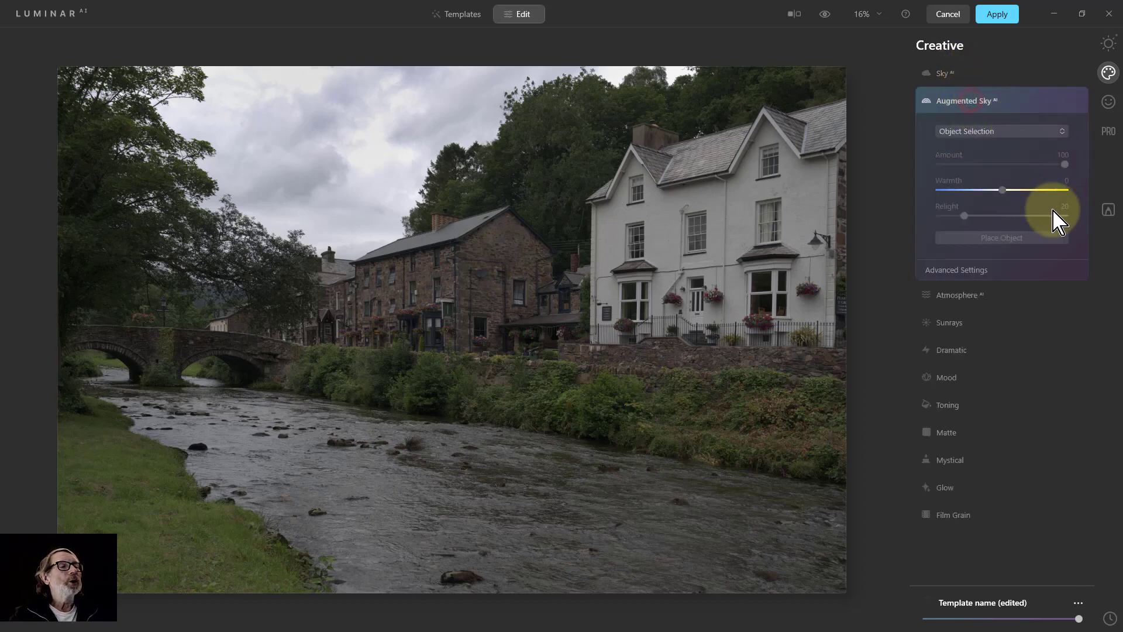
left_click(981, 133)
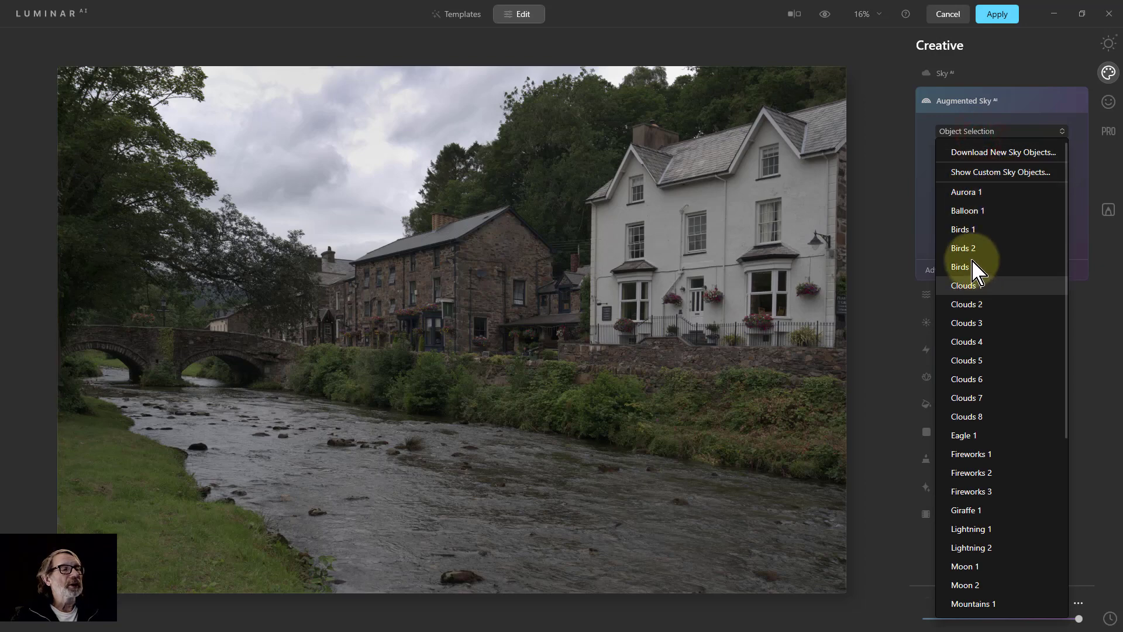
left_click(967, 211)
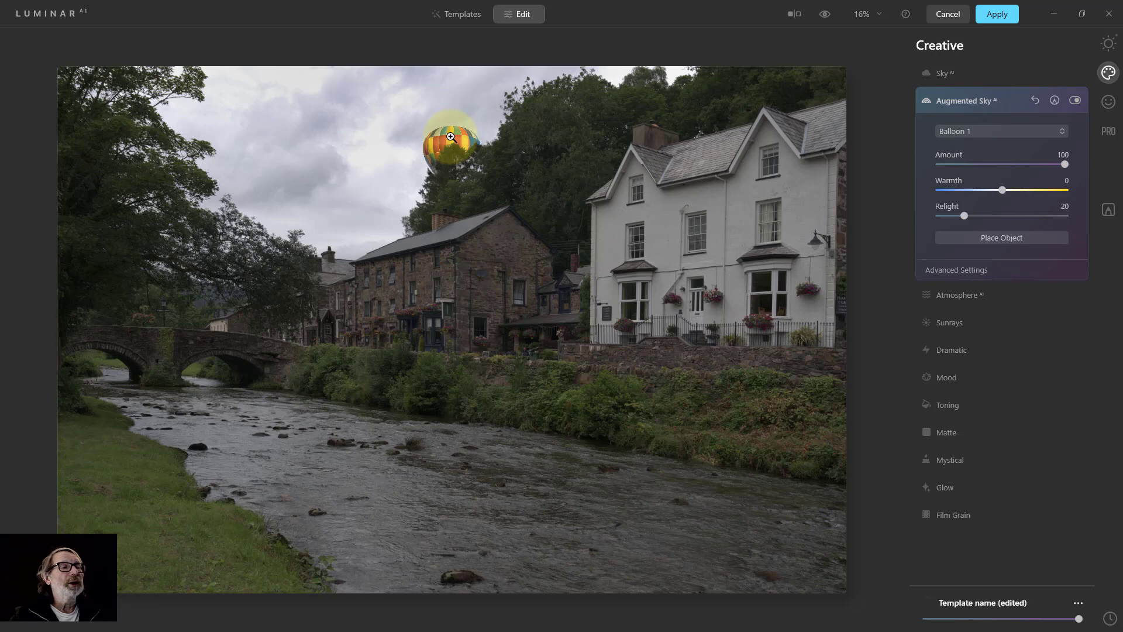
left_click(1016, 238)
left_click_drag(445, 109, 479, 208)
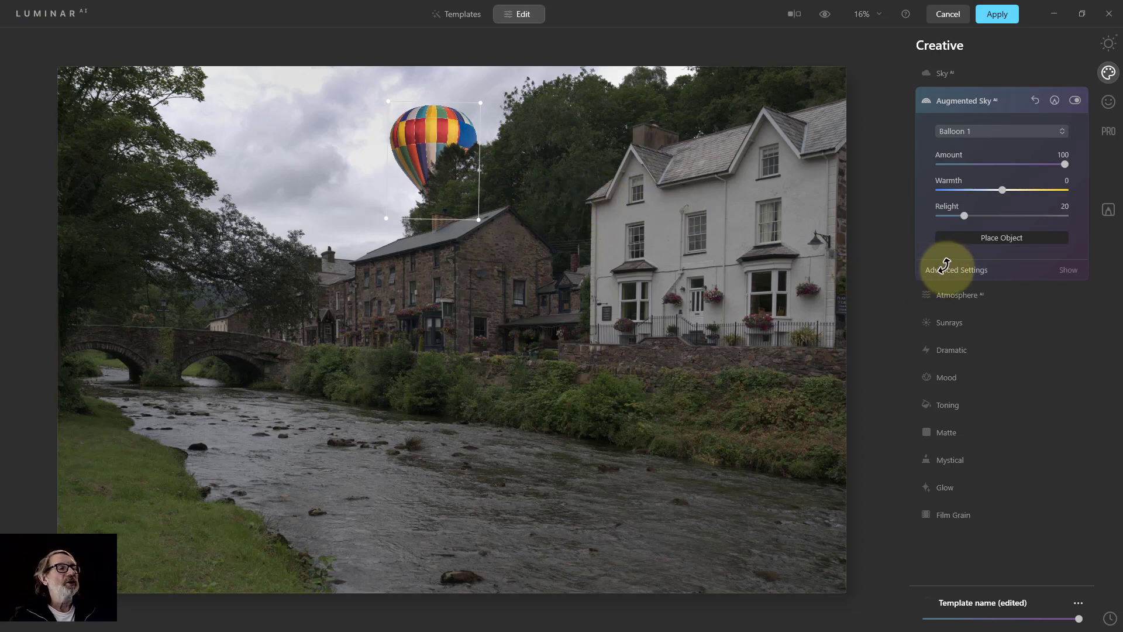
Step: Swap the sky object for Birds 1, and reset all adjustments made to the photo
left_click(969, 131)
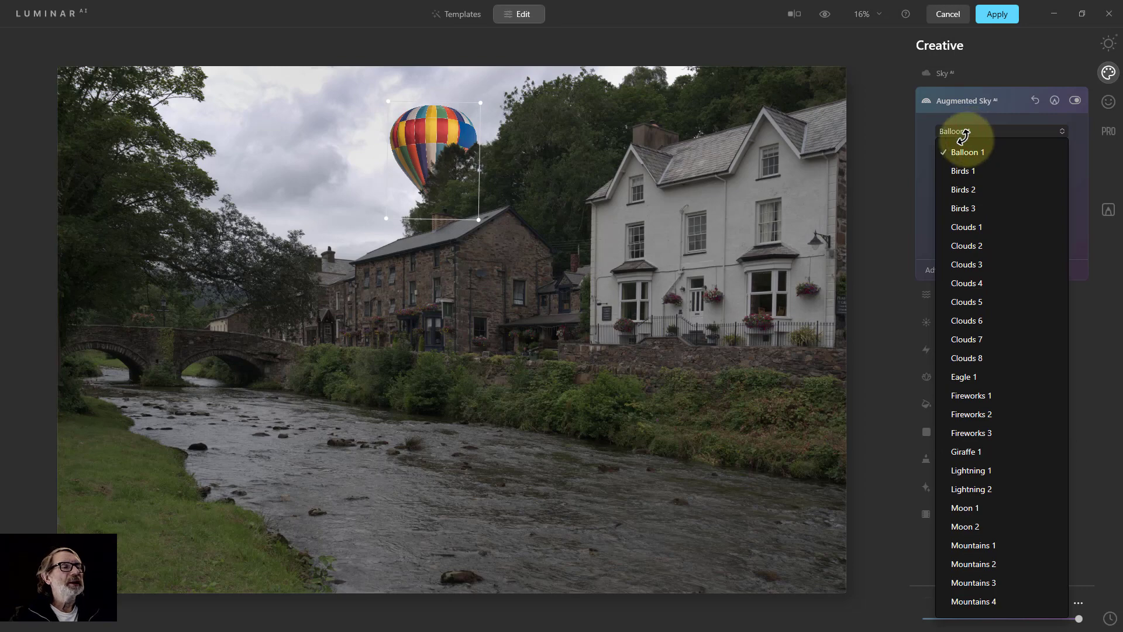
left_click(962, 170)
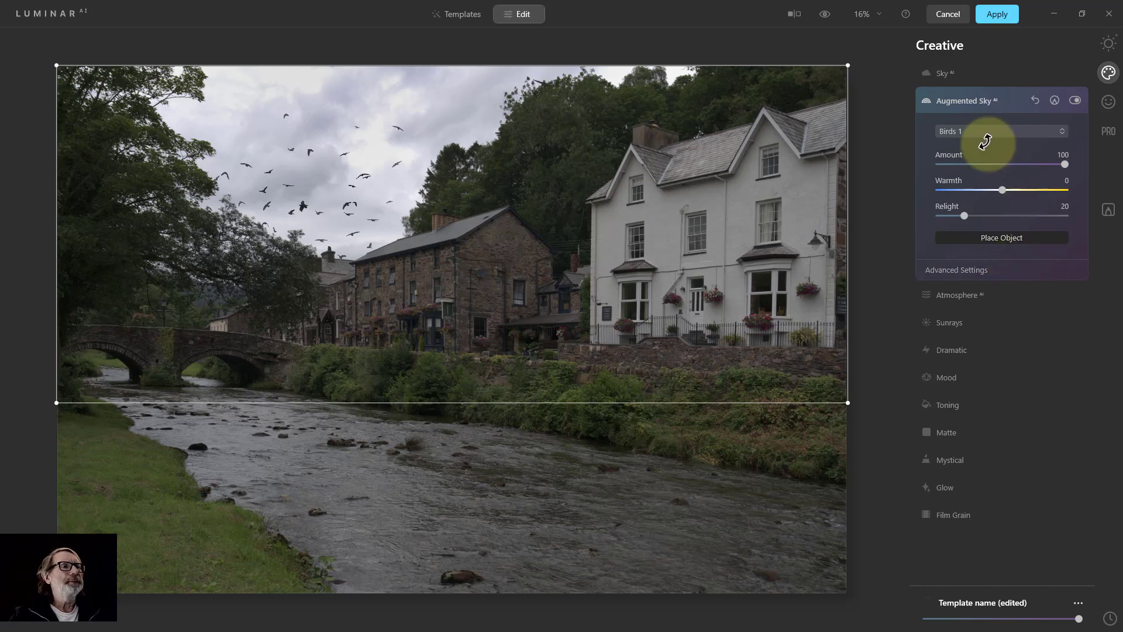
left_click(973, 100)
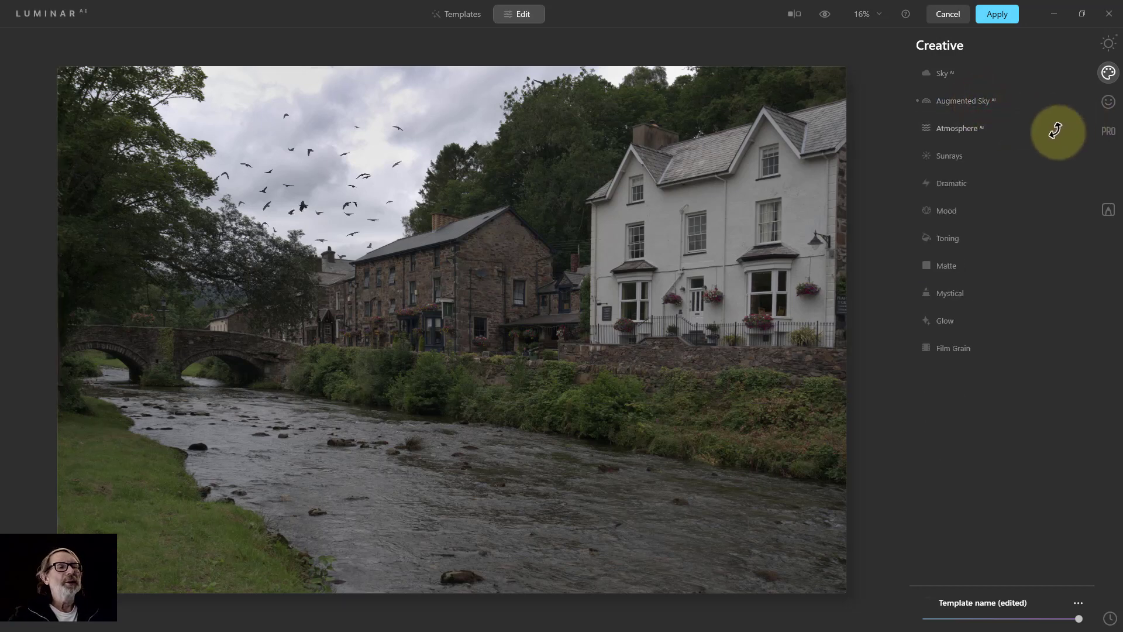
left_click(1076, 603)
left_click(1067, 584)
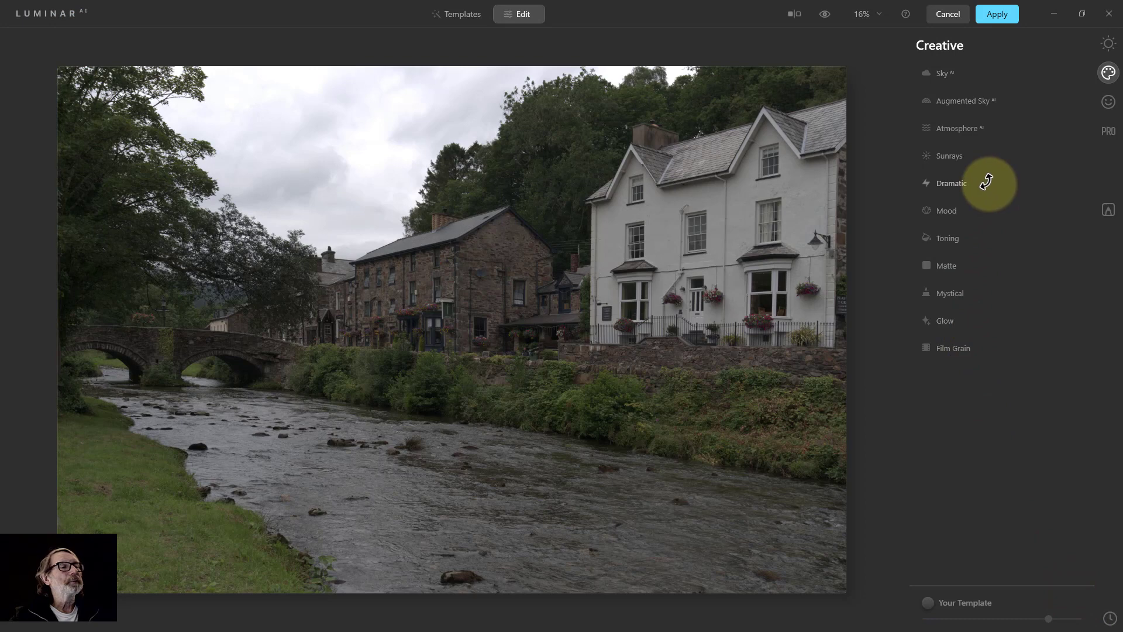
Step: Add Sunrays with the sun center in the photo's upper-left tree, setting Amount 42, Overall Look 54 and Sunrays Length 61
left_click(948, 155)
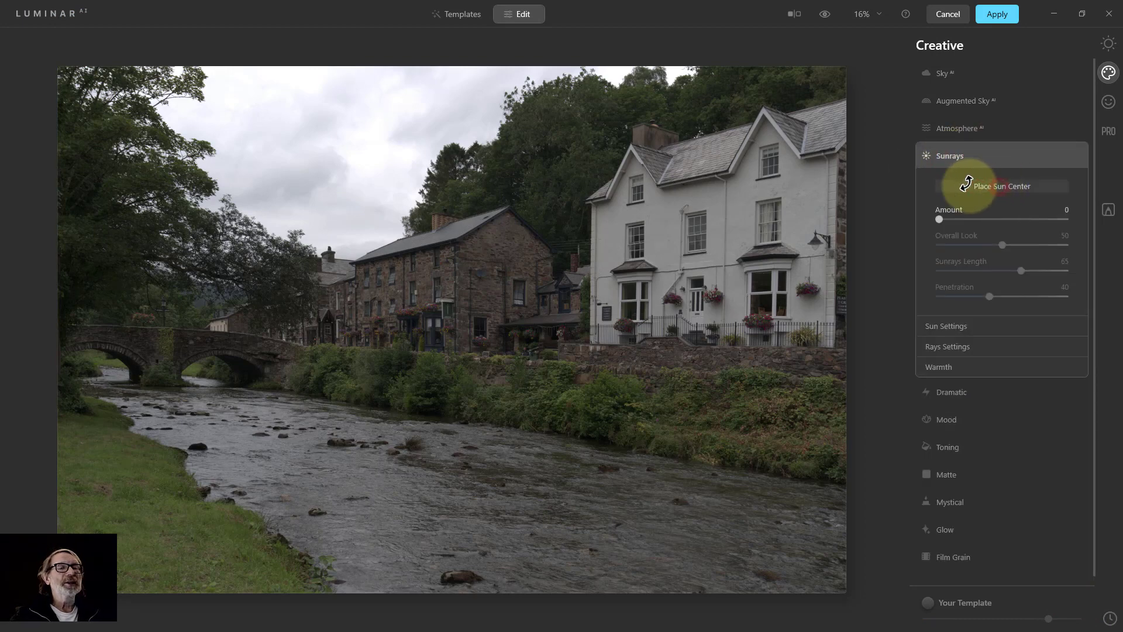
left_click(998, 186)
mouse_move(291, 168)
left_mouse_down()
mouse_move(155, 100)
mouse_move(112, 92)
left_mouse_up()
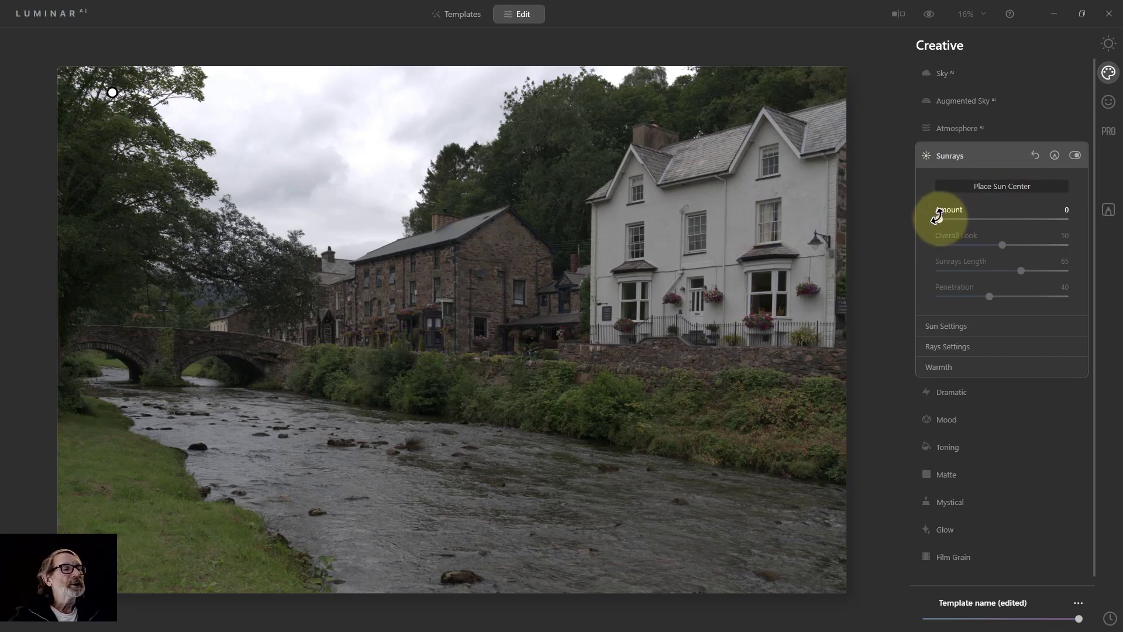
left_click_drag(936, 216, 1014, 270)
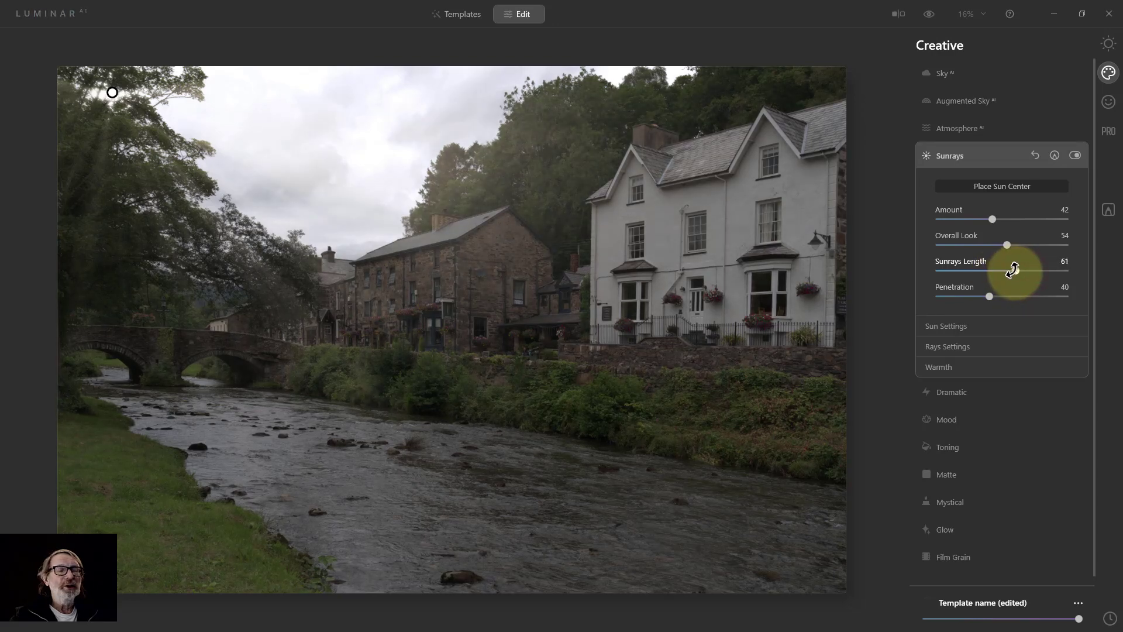
Step: Set the Sunrays' Sun Radius to 47, Sun Warmth to 53 and Sunrays Warmth to 66
left_click(946, 326)
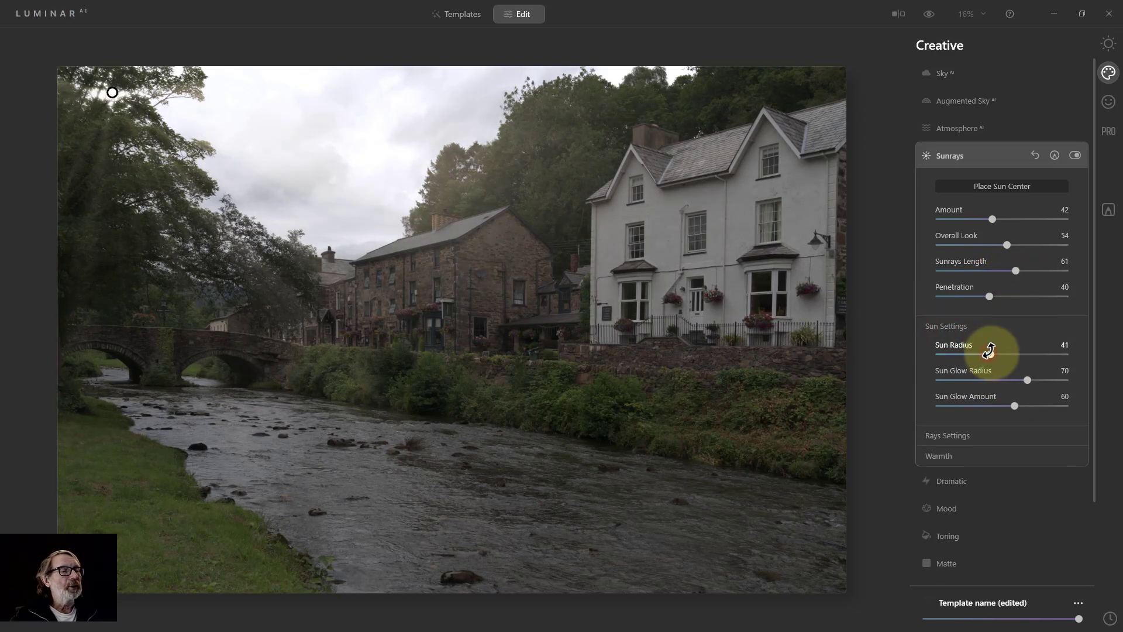
left_click_drag(988, 351, 1028, 380)
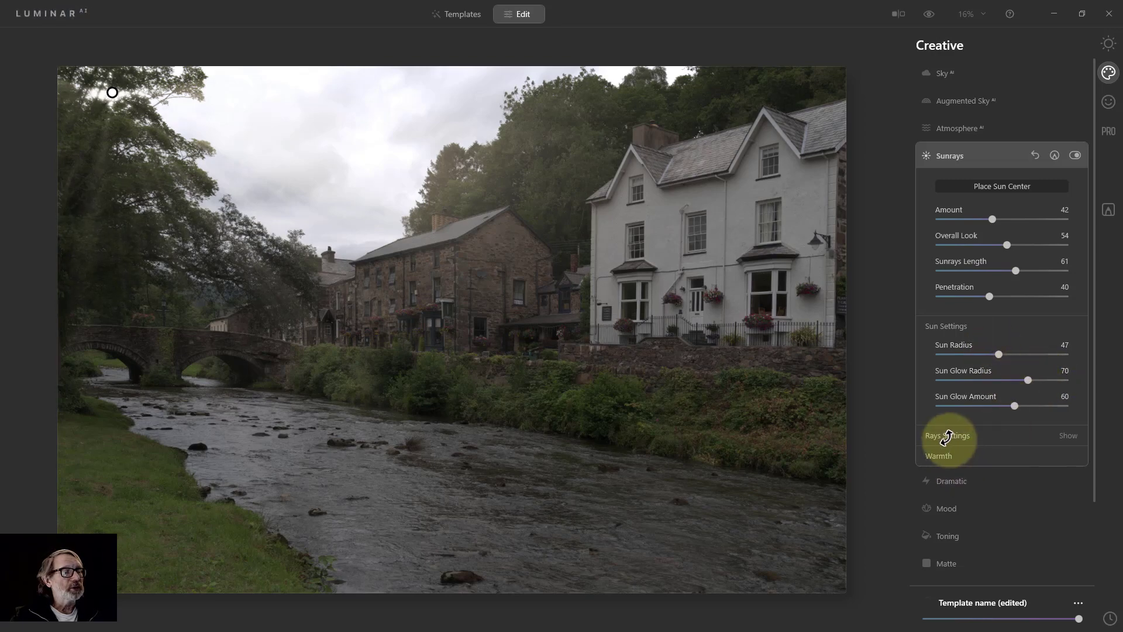
left_click(943, 455)
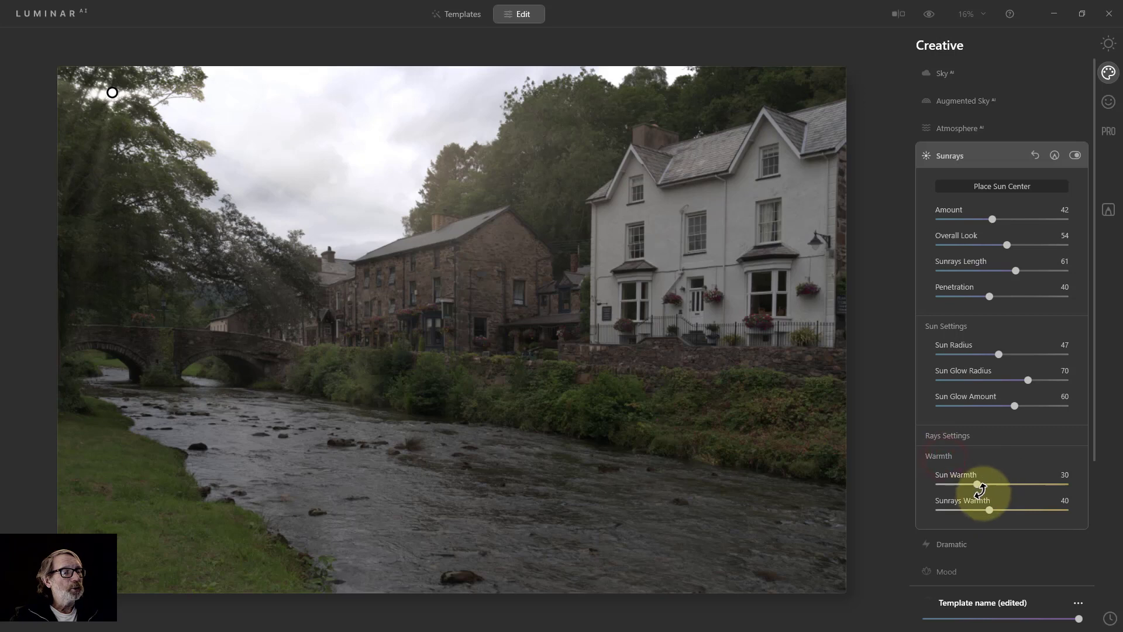
left_click_drag(997, 481, 1011, 503)
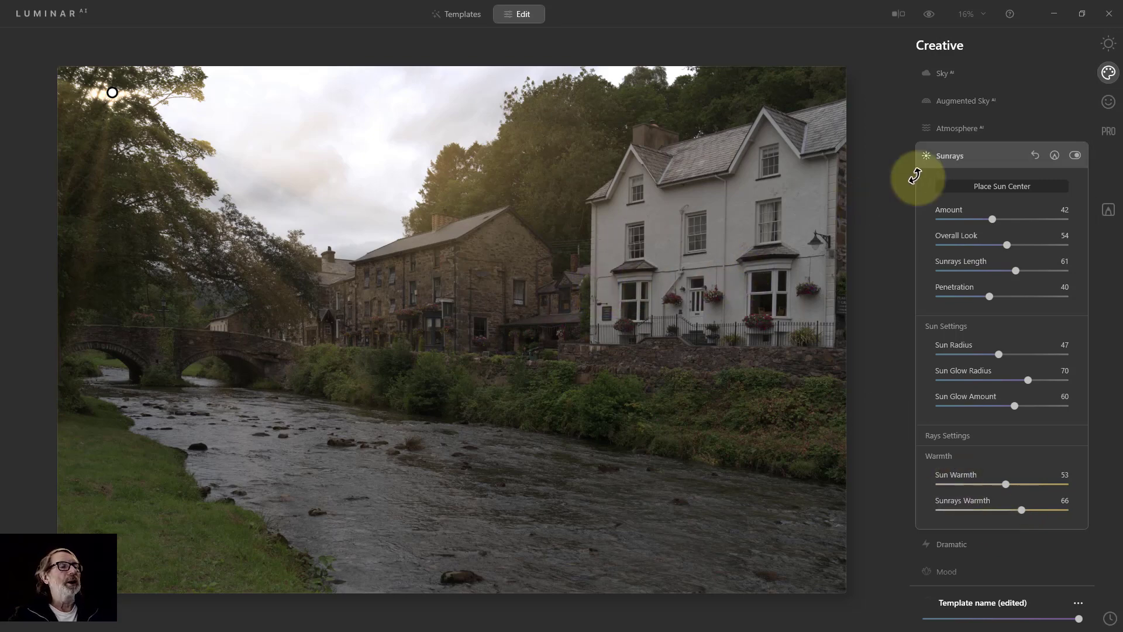
Step: Close the Sunrays tool and reset all adjustments on the photo
left_click(954, 155)
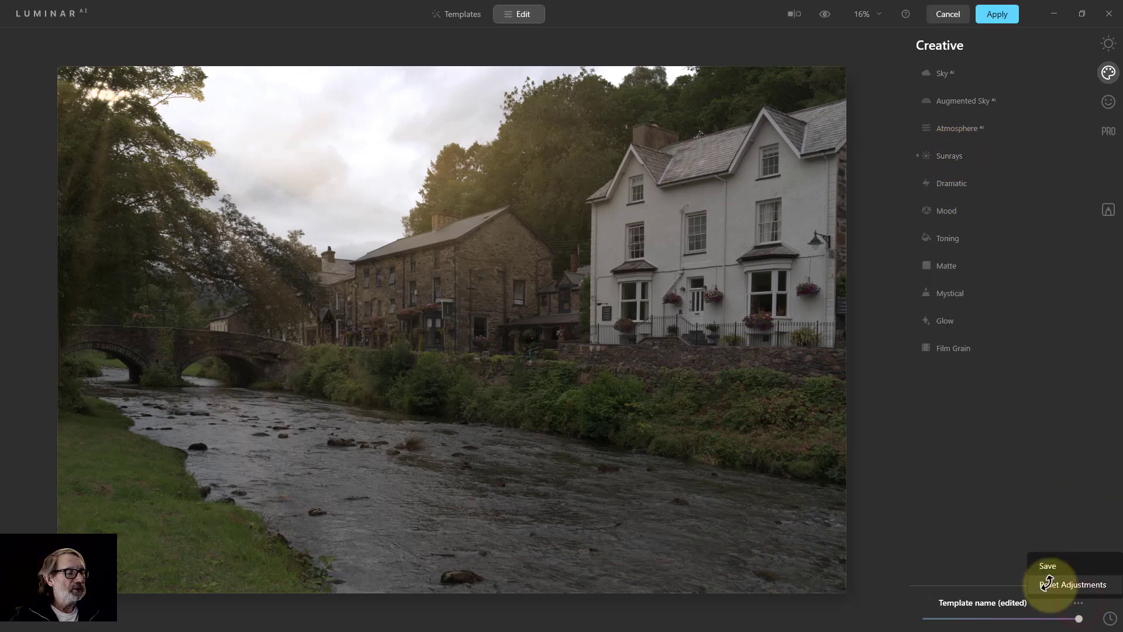
left_click(1051, 585)
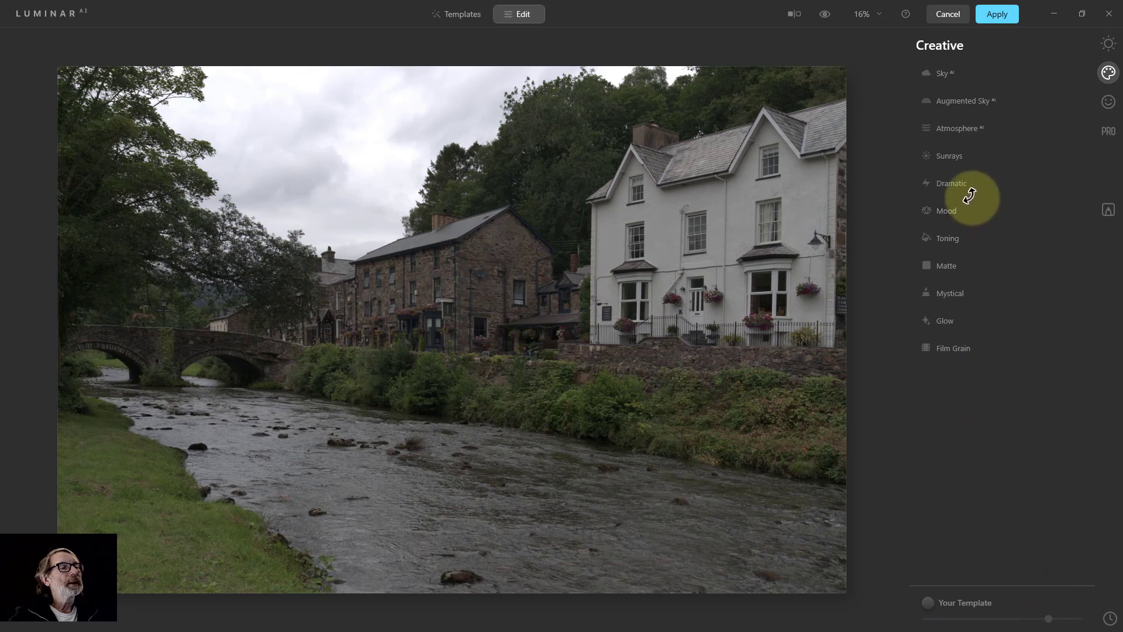
Step: Try the Dramatic effect on the photo with Amount 64, reset it and collapse the tool
left_click(951, 180)
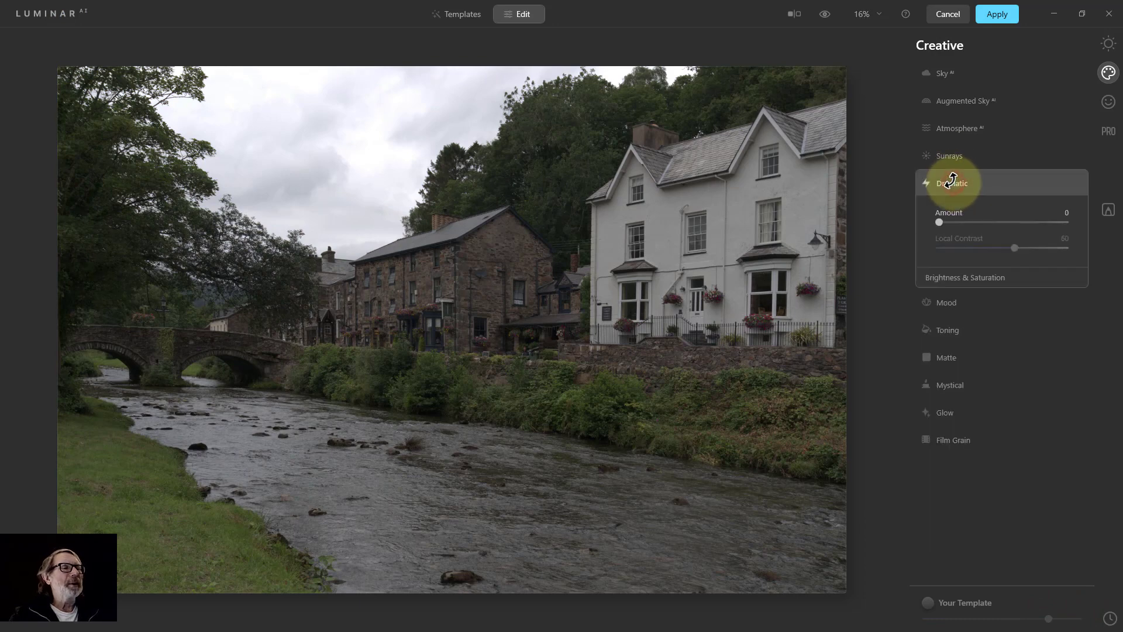
left_click_drag(938, 220, 1004, 218)
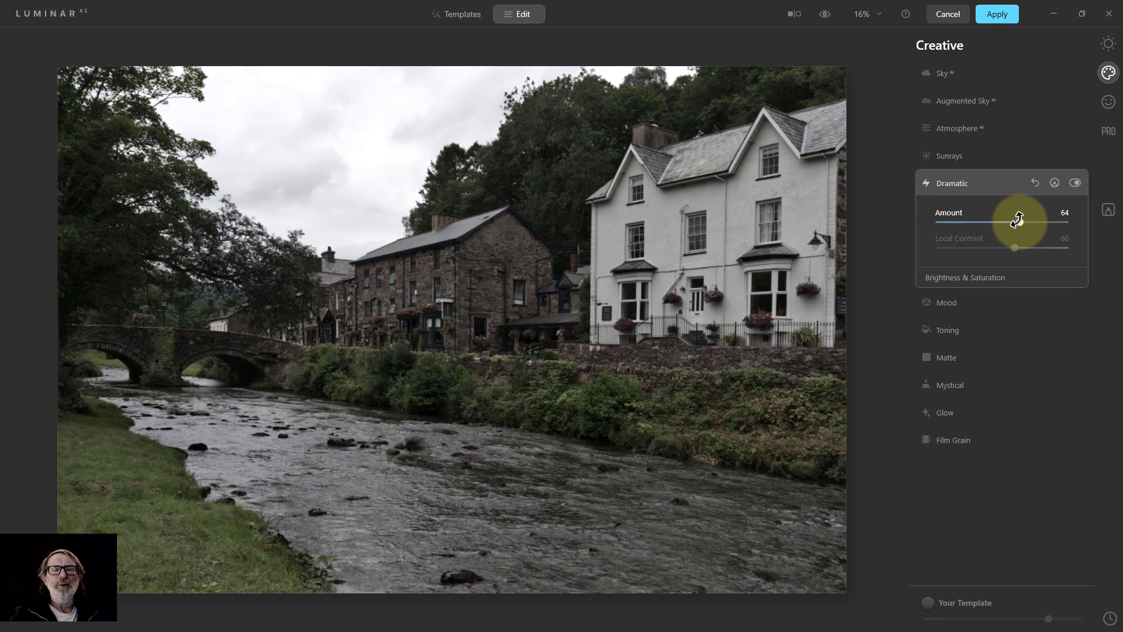
left_click(1035, 183)
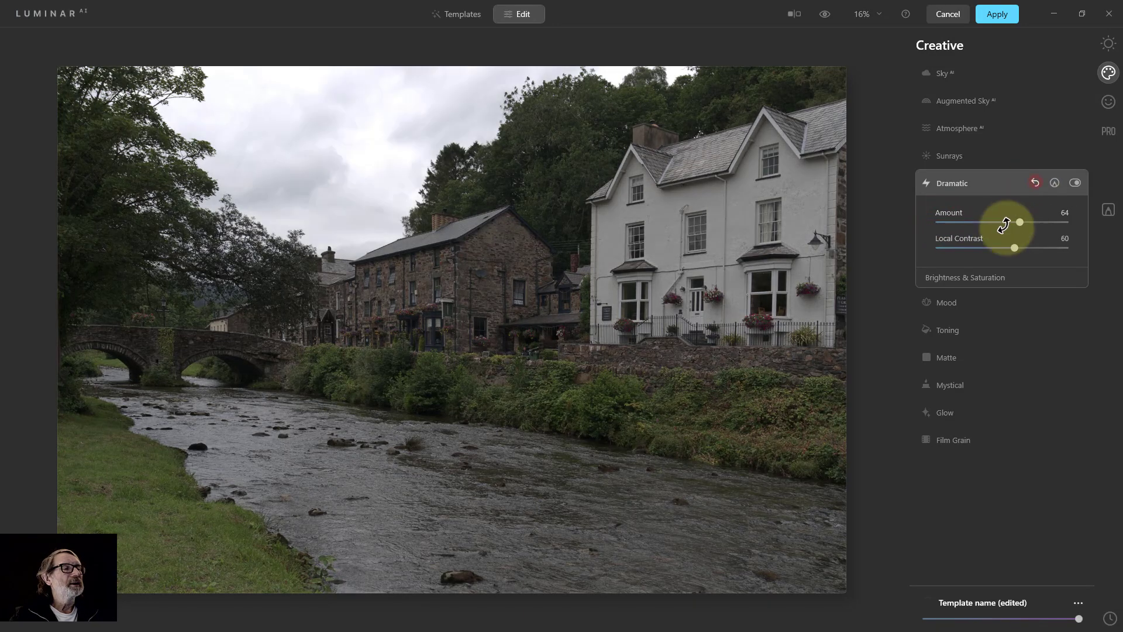
left_click(952, 183)
Step: Examine the LUT choices of the Mood tool and the settings of the Toning tool without applying either
left_click(949, 212)
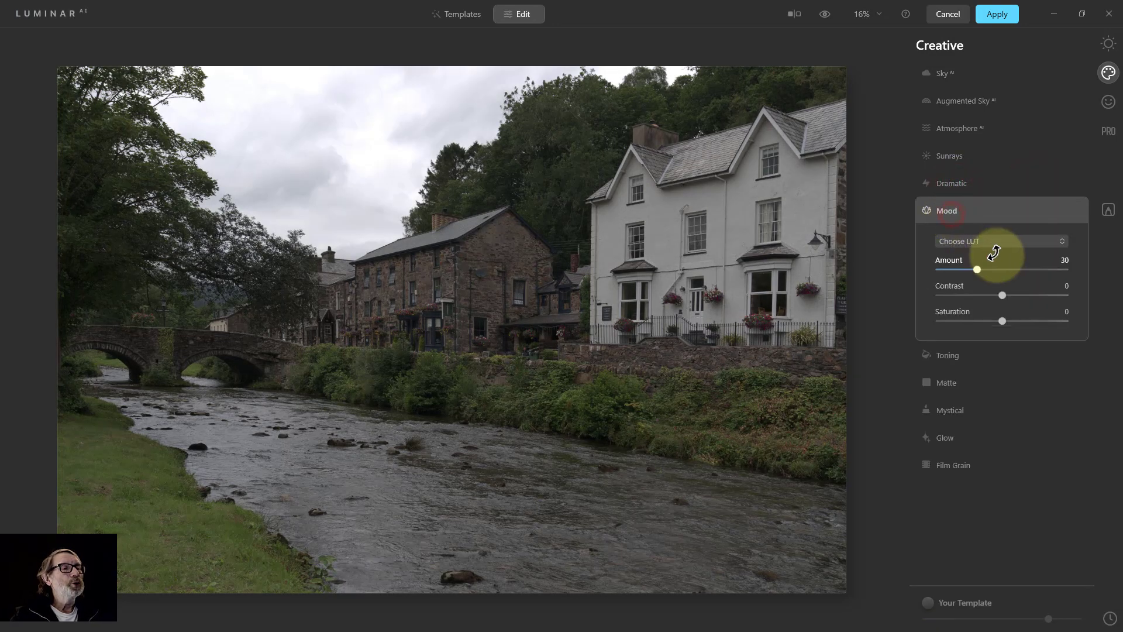
left_click(977, 242)
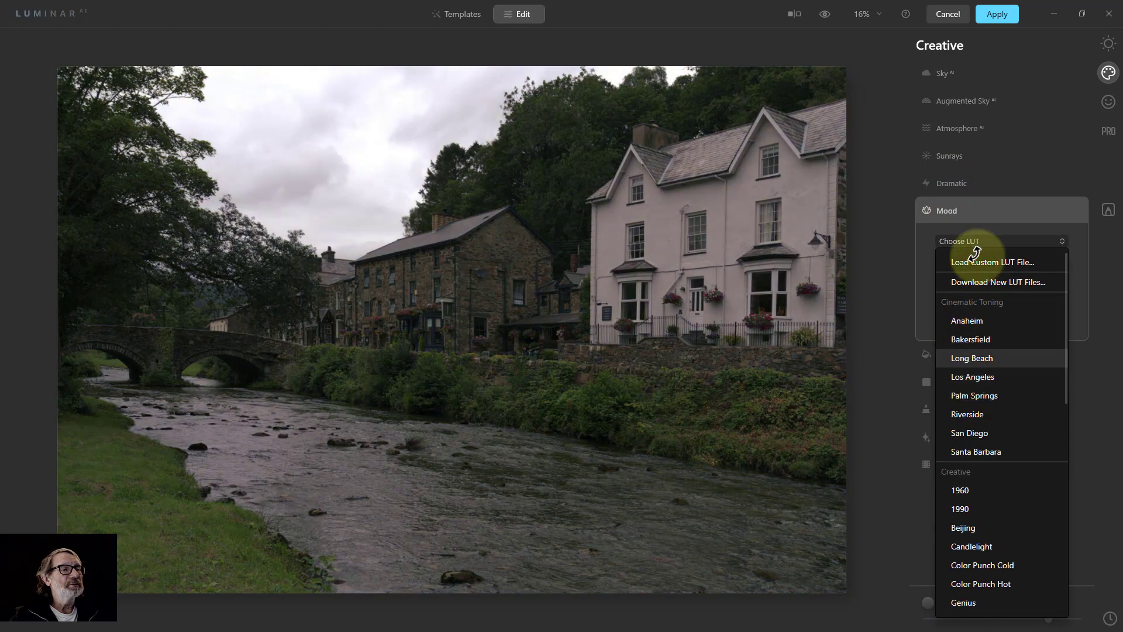
left_click(988, 201)
left_click(994, 209)
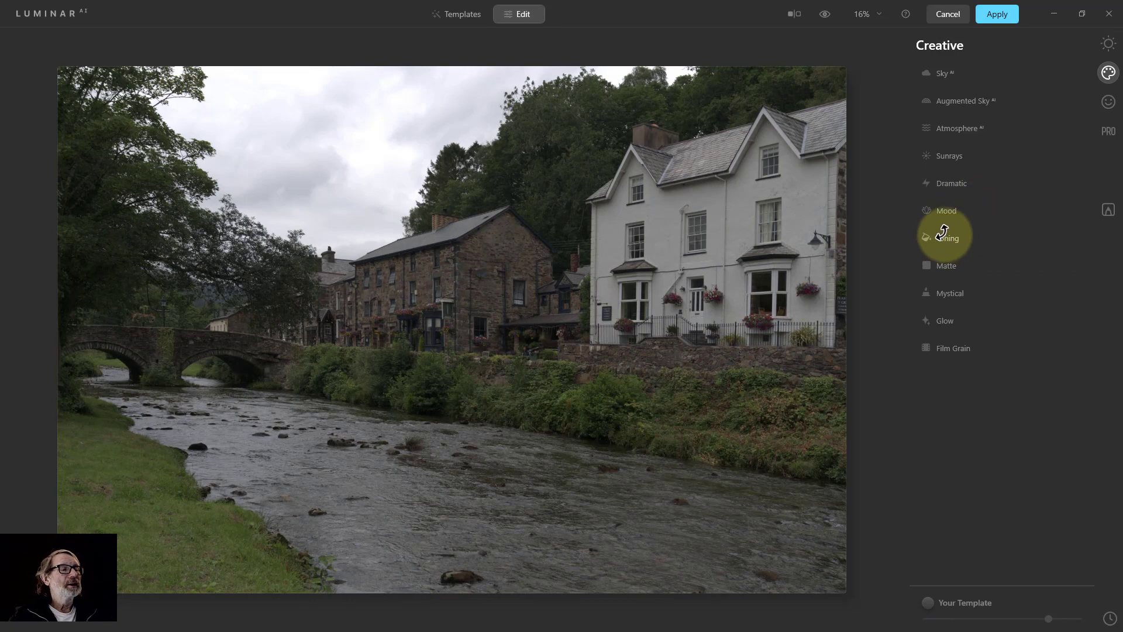
left_click(942, 236)
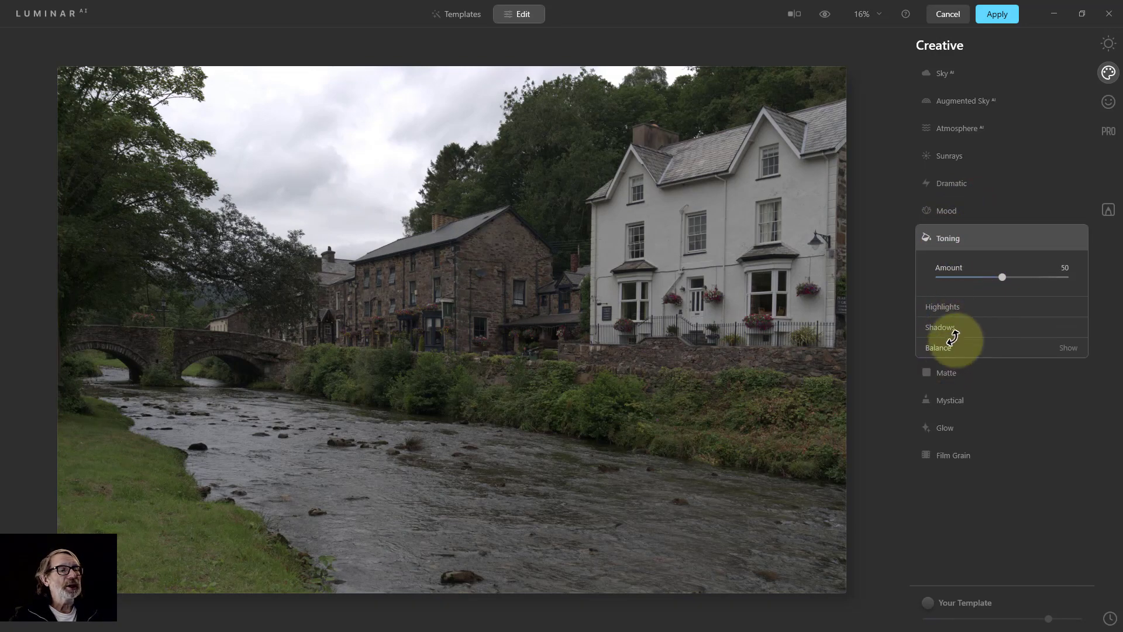
left_click(953, 238)
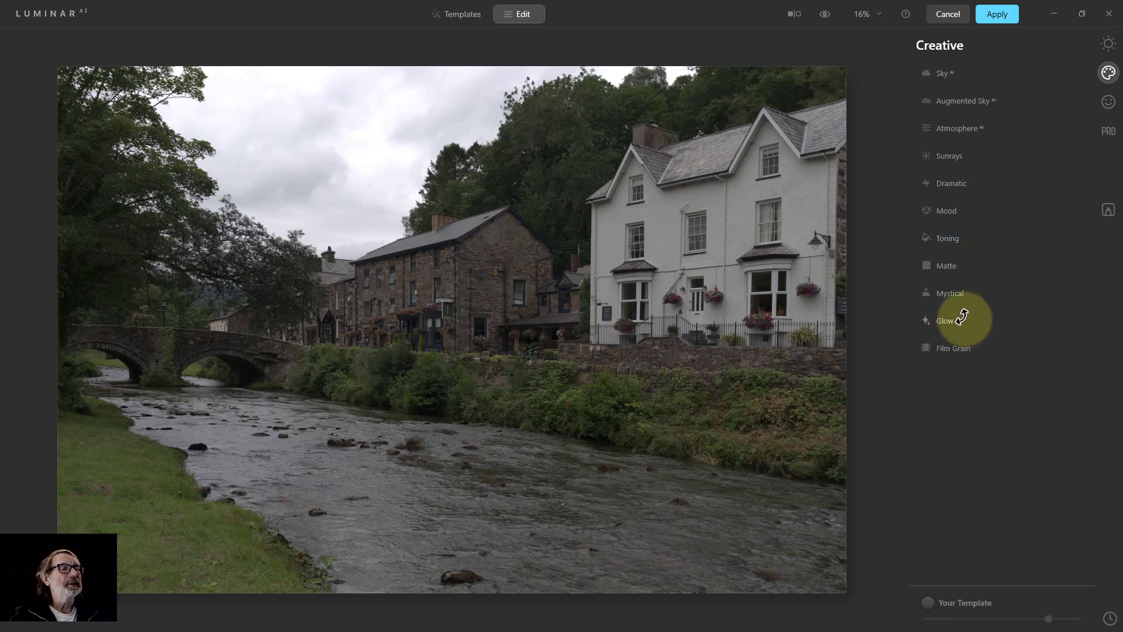
Step: Try the Matte effect on the photo with Amount 58, removing it and collapsing the tool
left_click(946, 264)
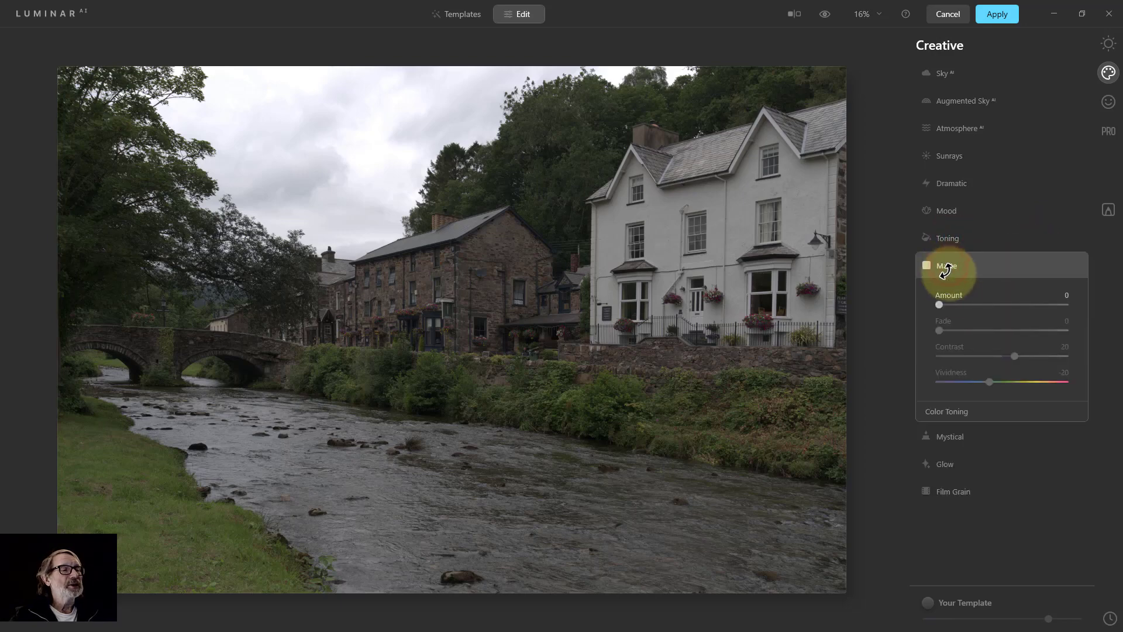
left_click_drag(993, 297, 887, 301)
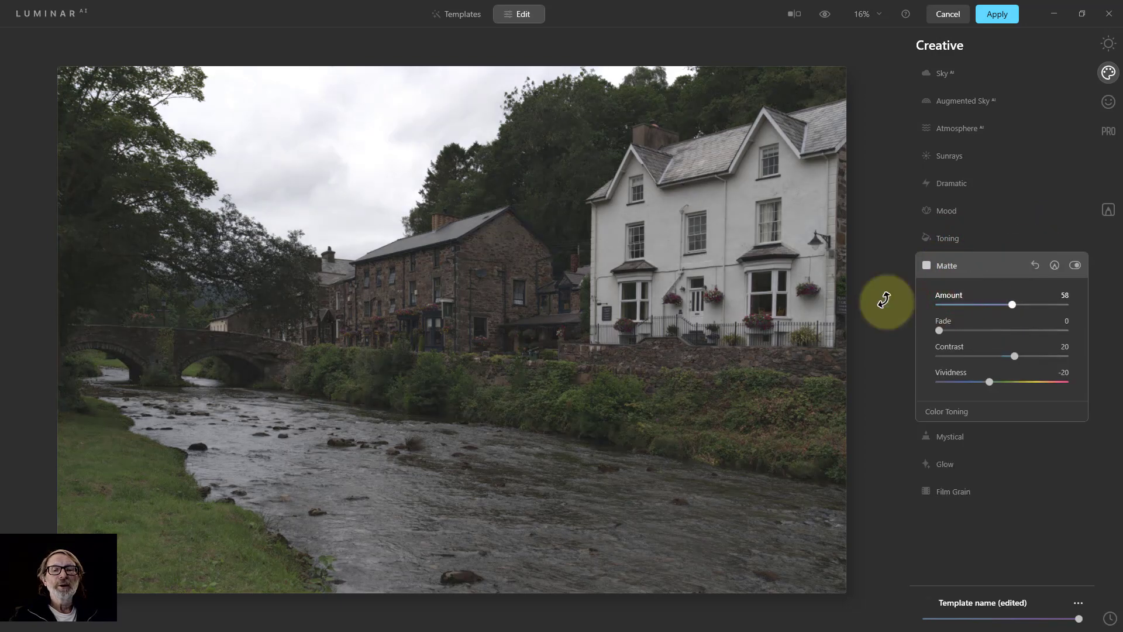
left_click(959, 267)
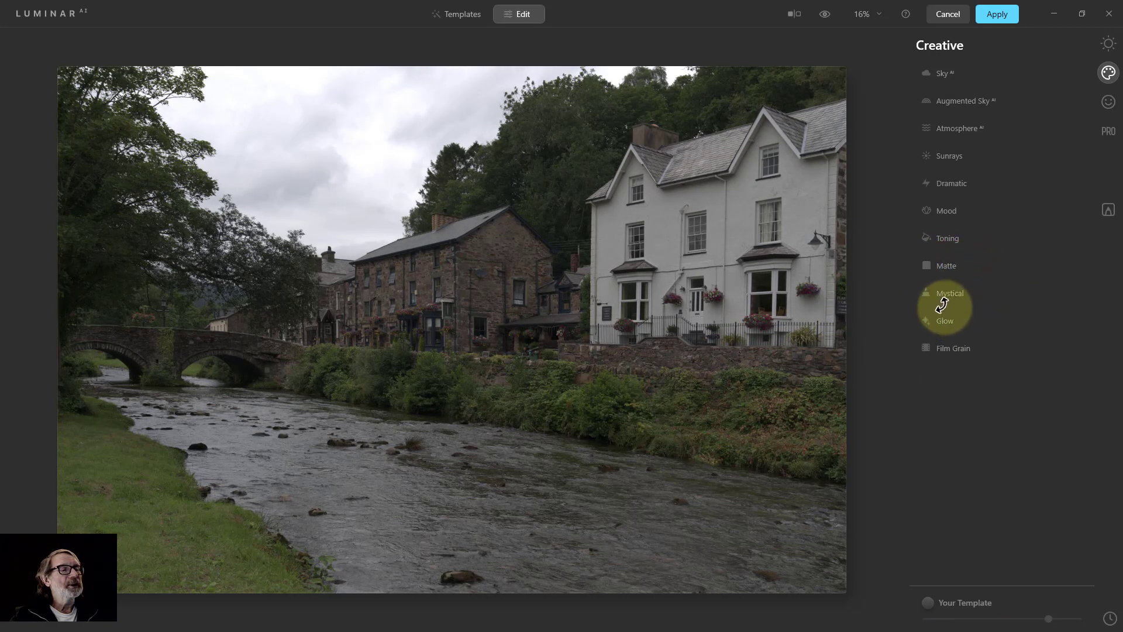
Step: Try the Mystical effect on the photo with Amount 61, undo it and collapse the tool
left_click(948, 293)
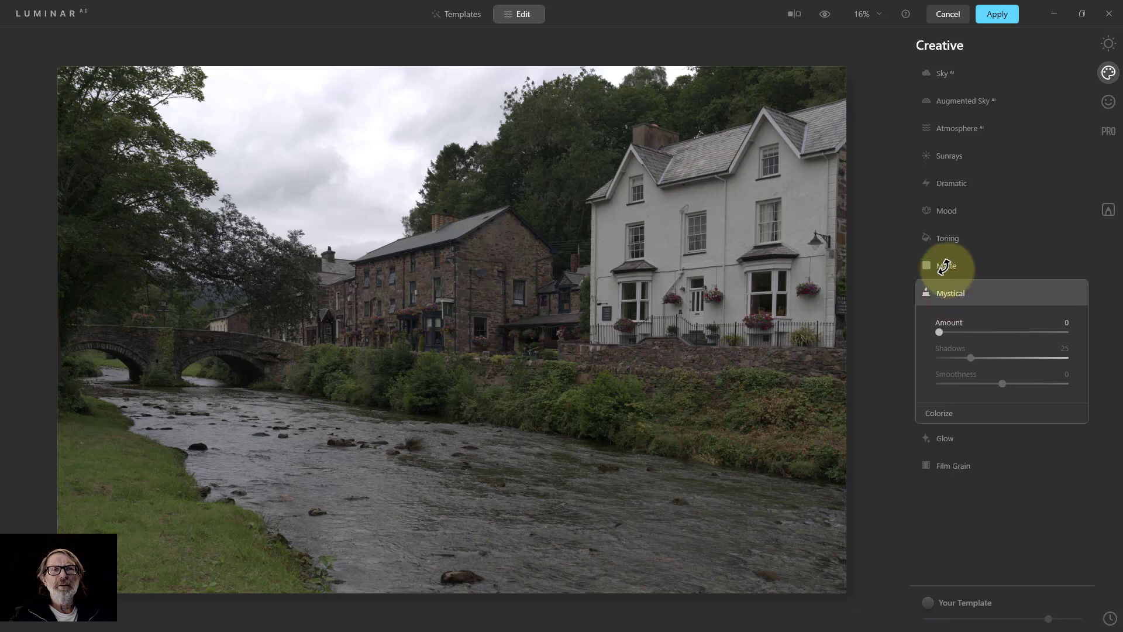
left_click_drag(939, 332, 1015, 331)
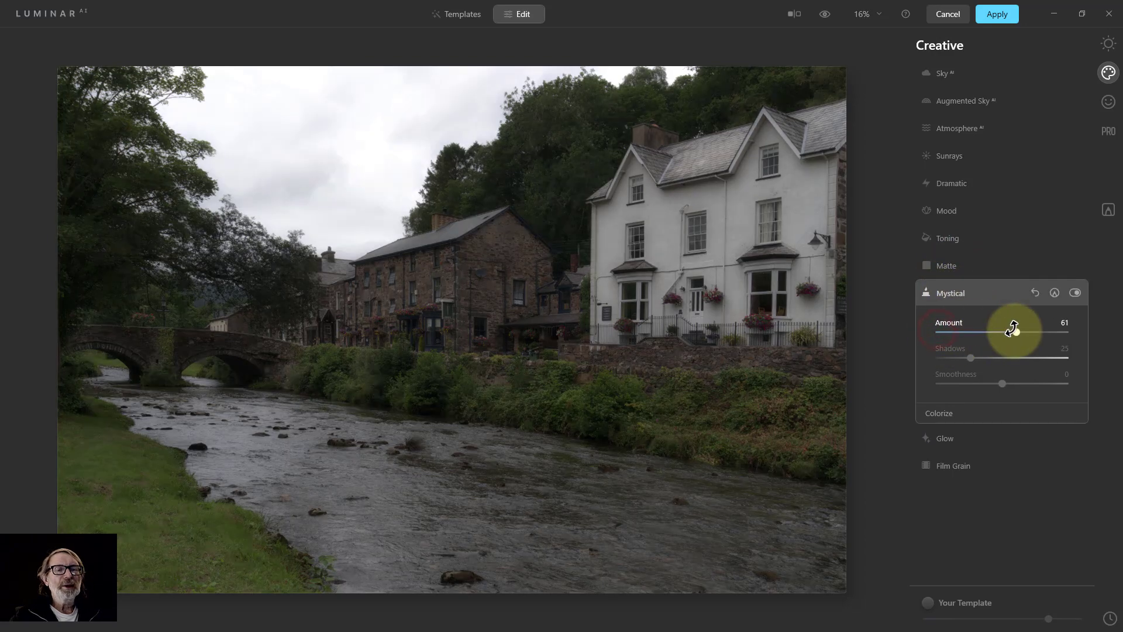
key("ctrl+z")
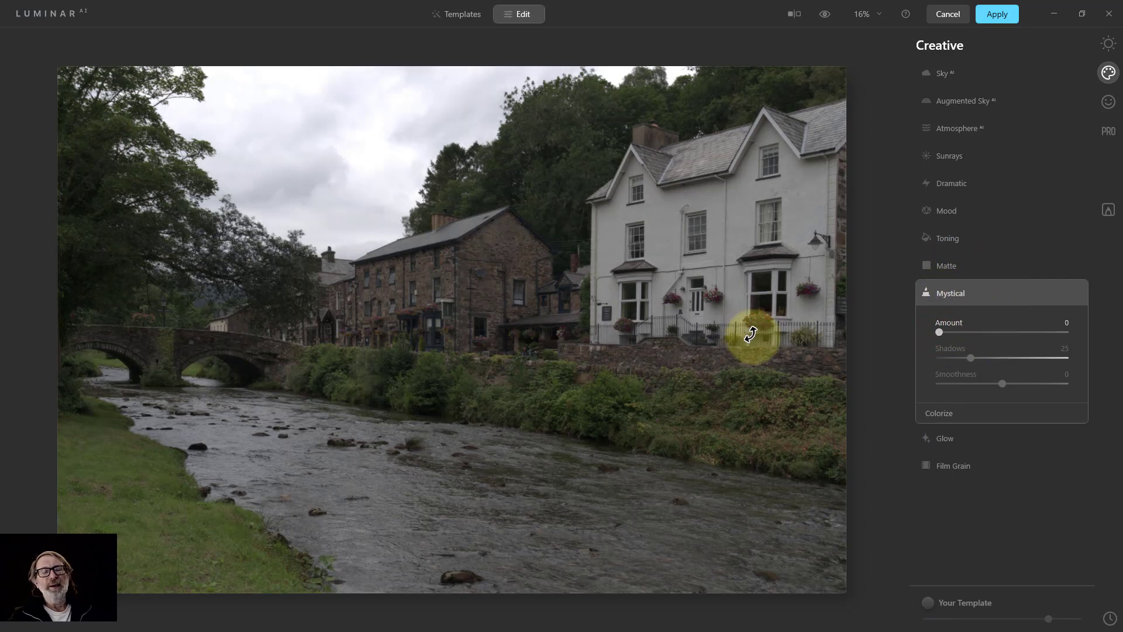
left_click(942, 289)
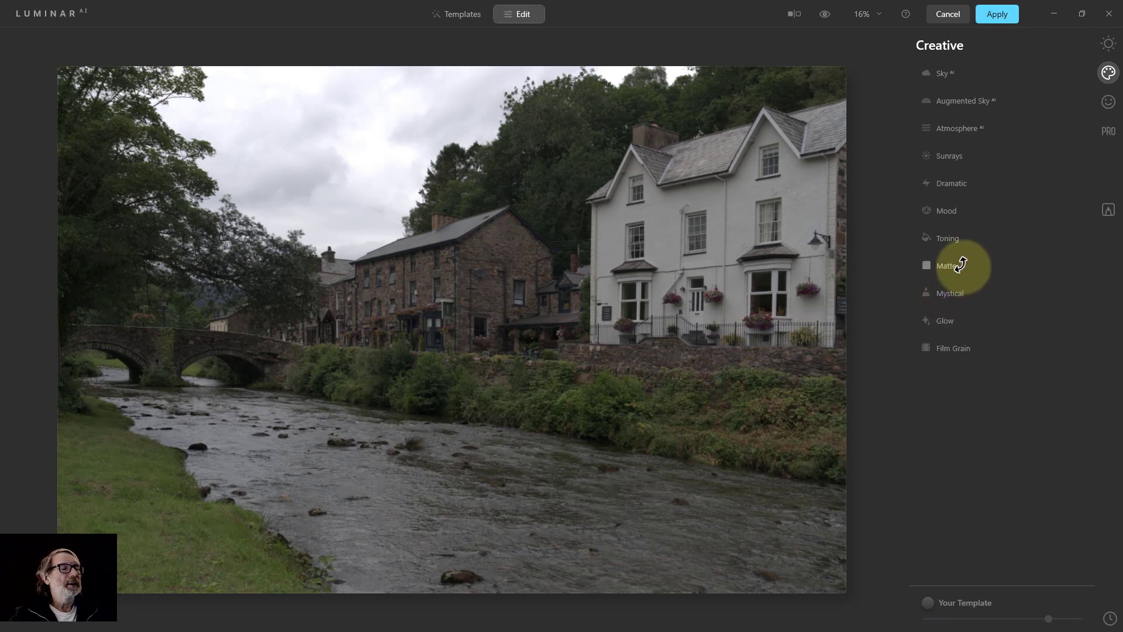
Step: Look through the Portrait tools and the Professional tools, including the Optics and Color Harmony settings
left_click(1107, 101)
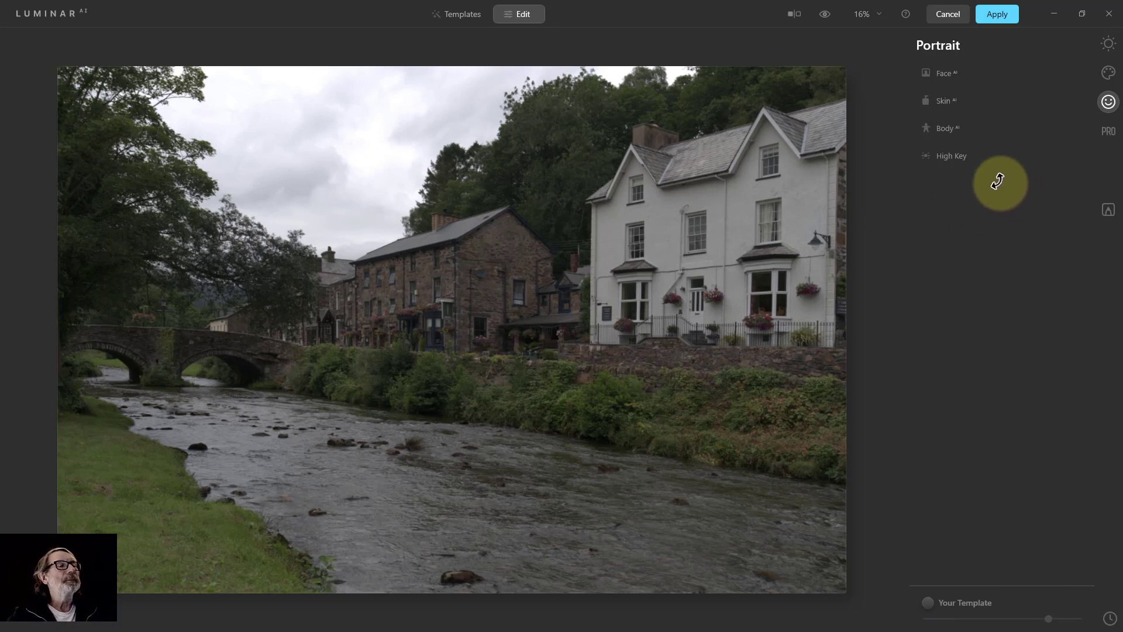
left_click(1107, 131)
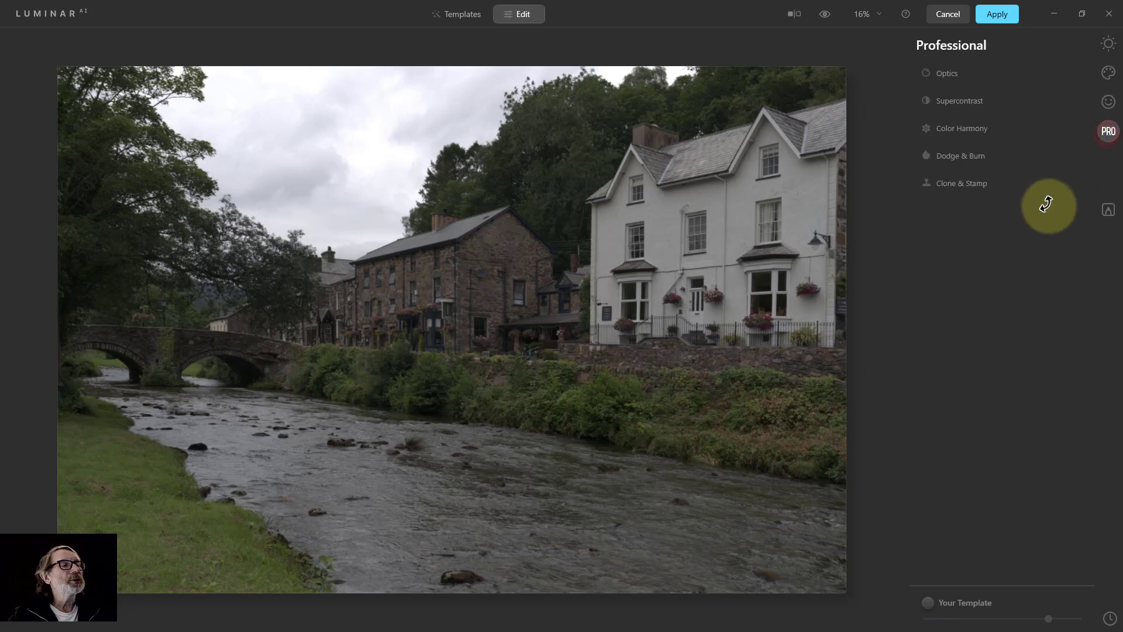
left_click(946, 73)
left_click(947, 75)
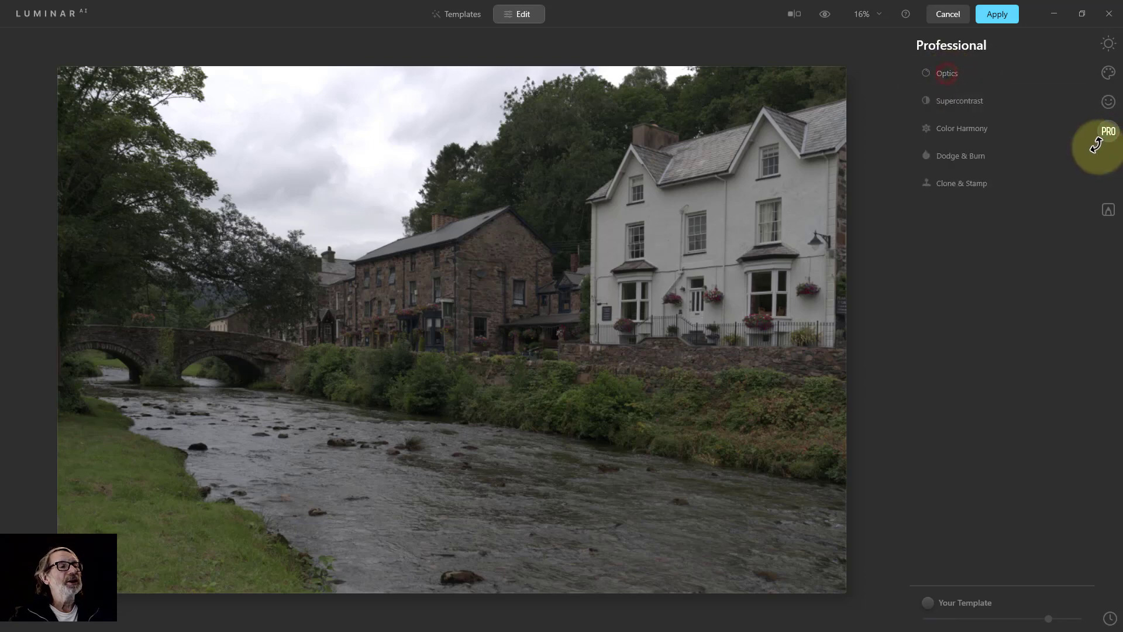
left_click(962, 128)
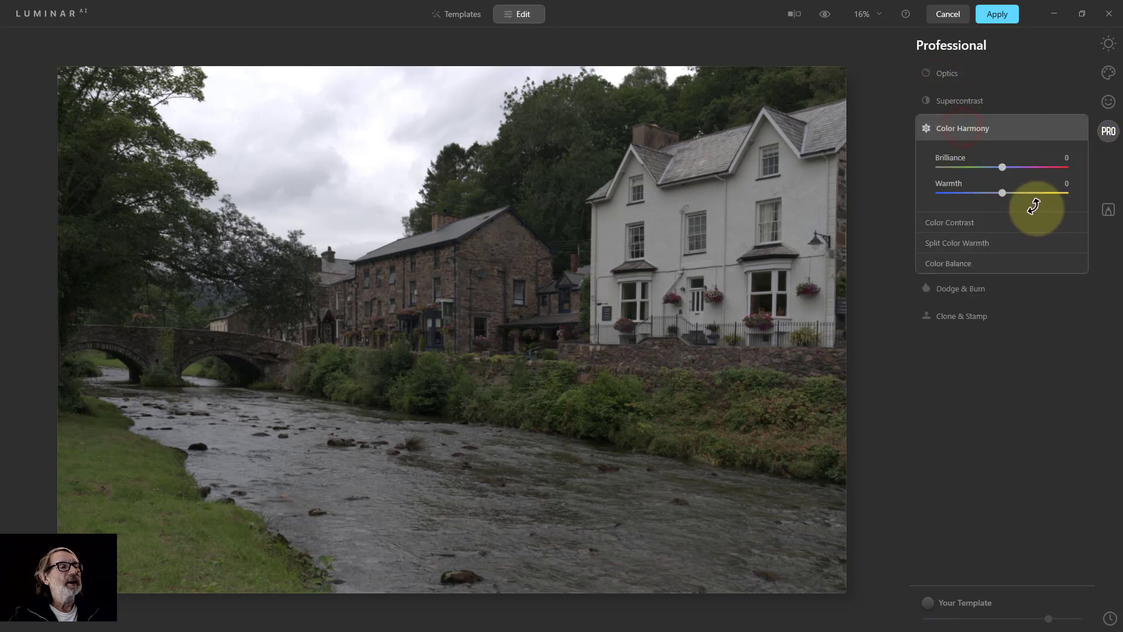
left_click(965, 129)
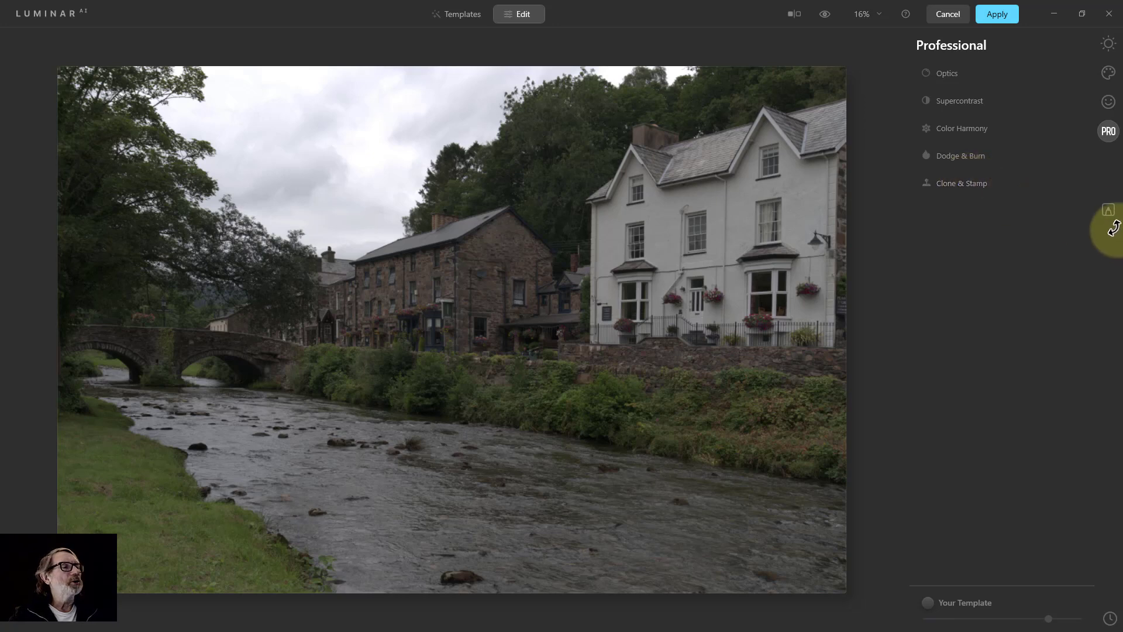
Step: Add a Basic local mask, review its mask types and adjustments while keeping Paint Mask, and collapse it
left_click(1107, 208)
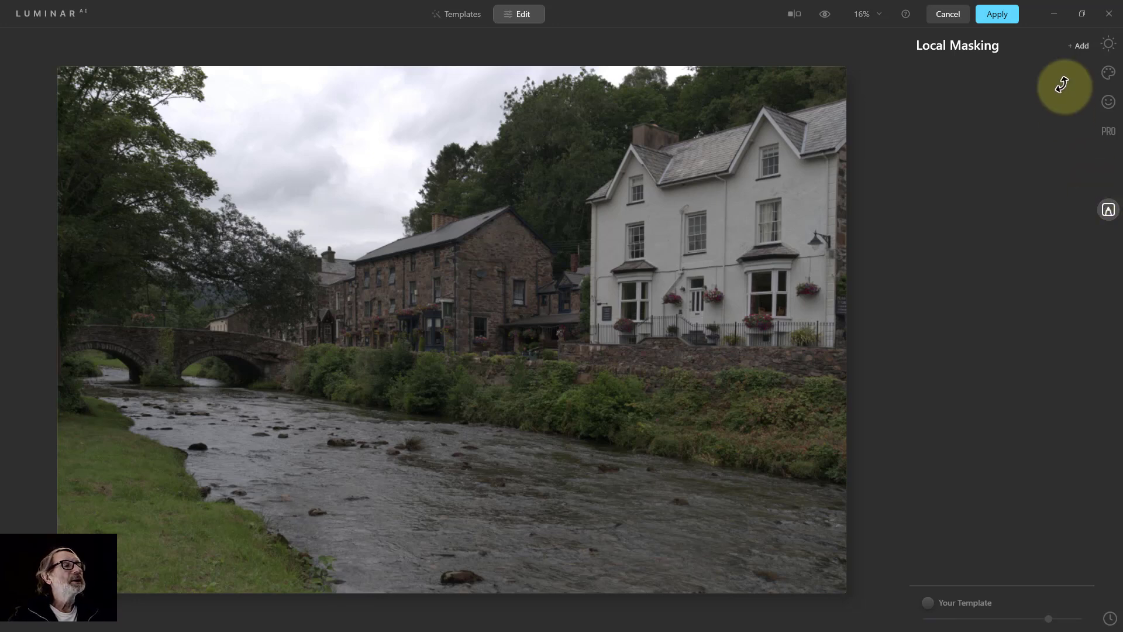
left_click(1077, 45)
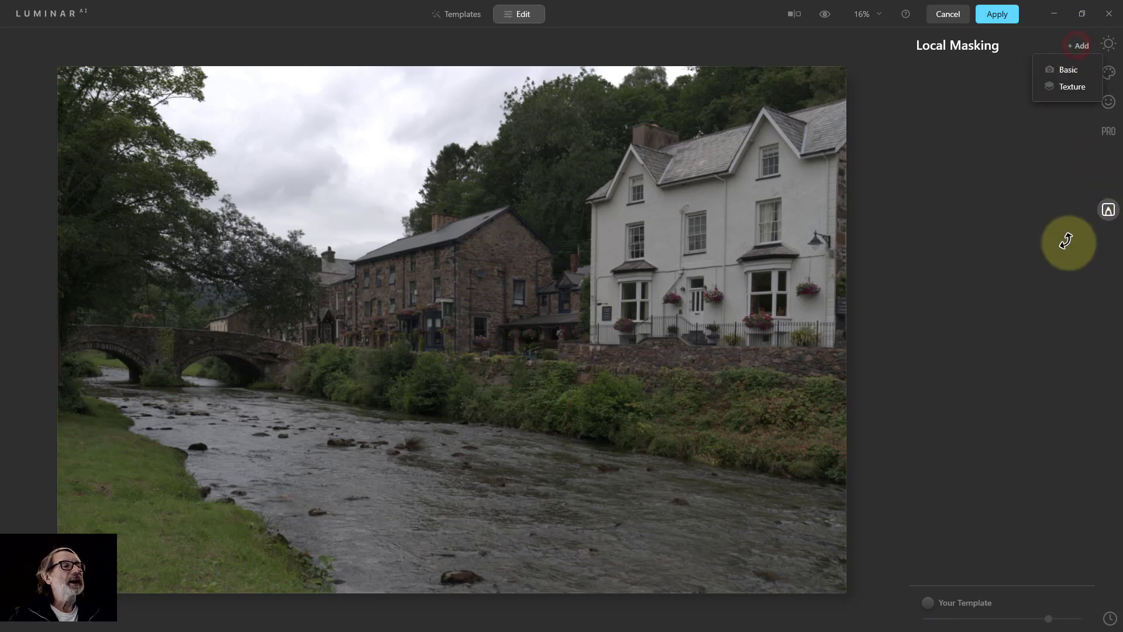
left_click(1065, 69)
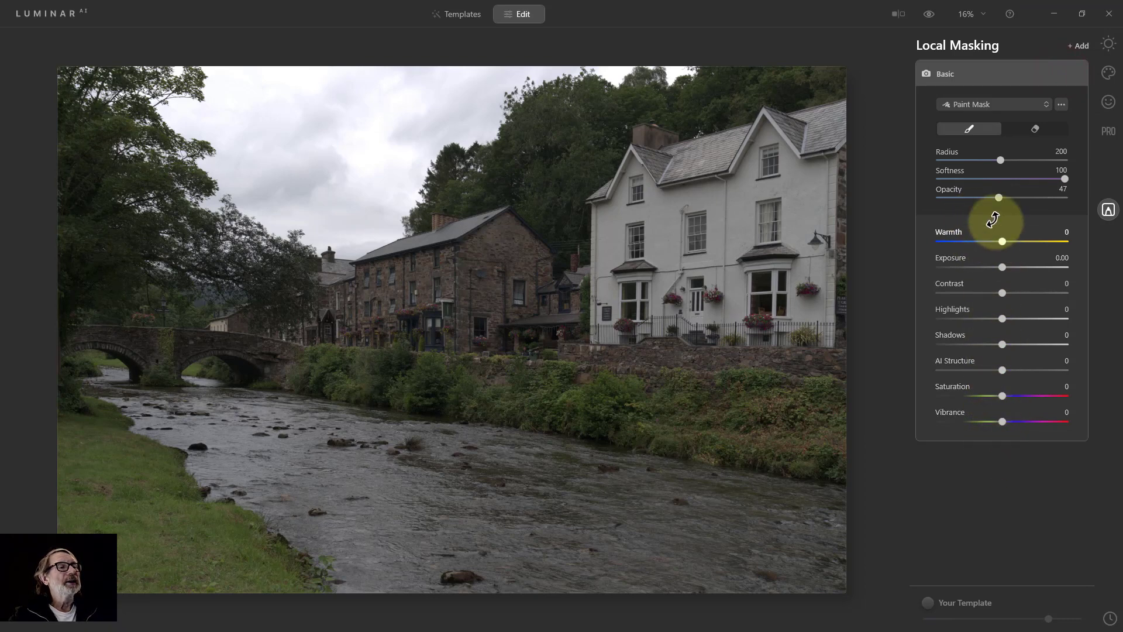
left_click(986, 103)
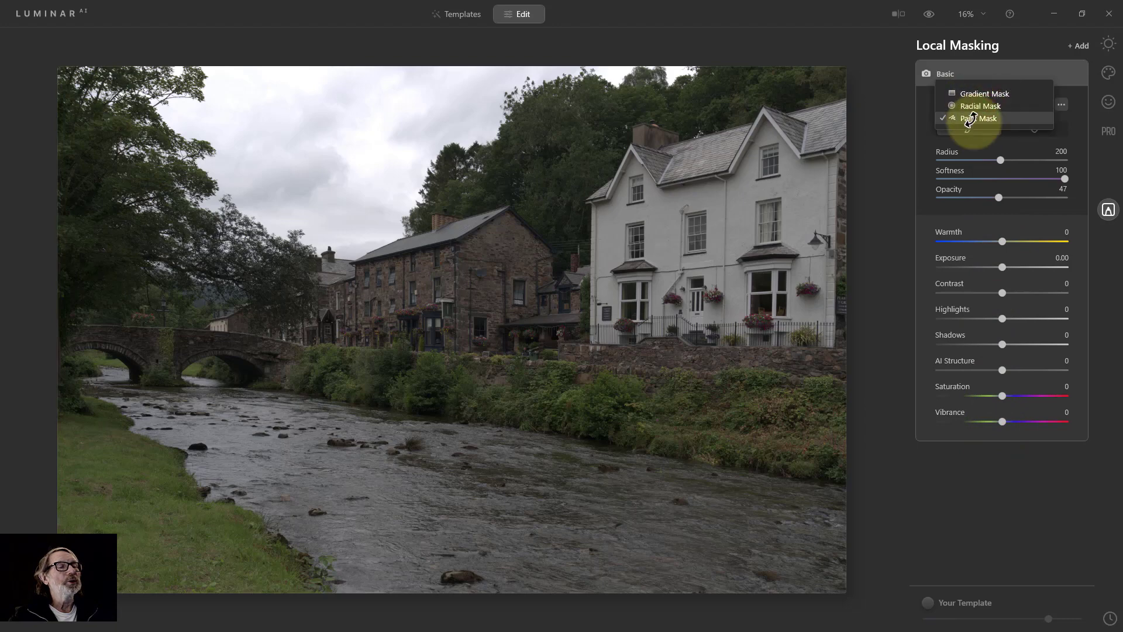
left_click(910, 175)
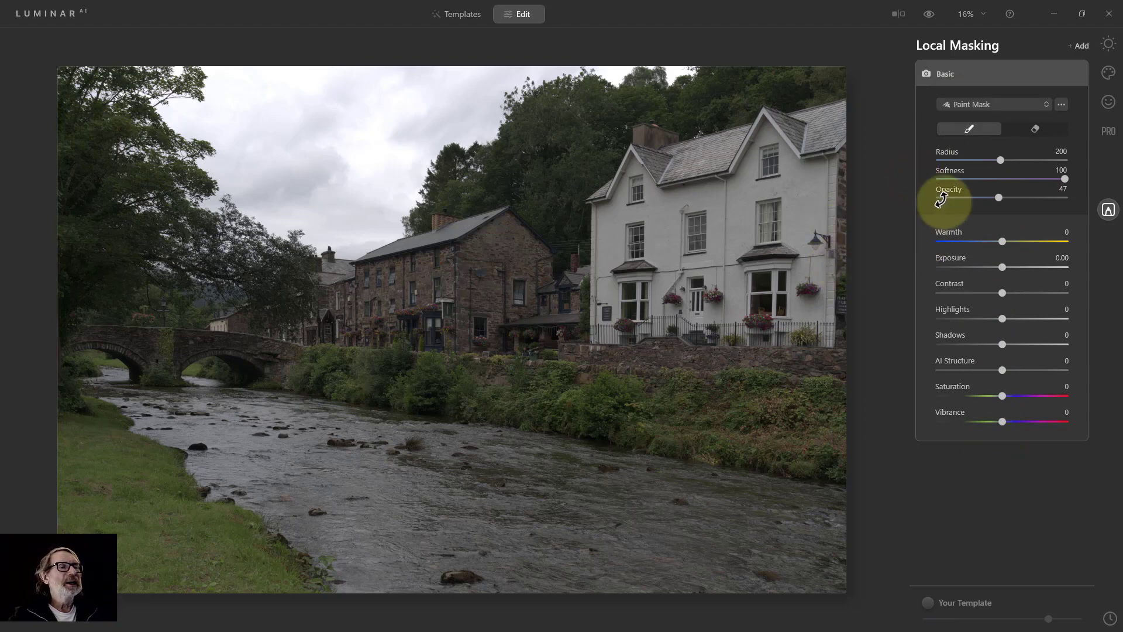
left_click(946, 72)
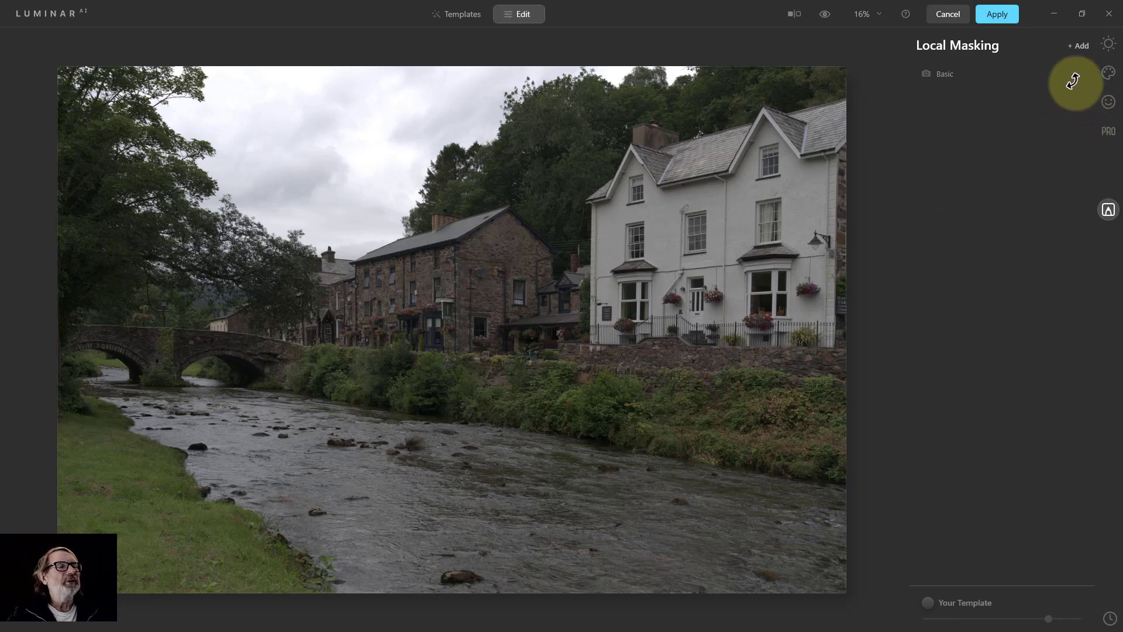
Step: Review the Enhance AI settings among the Essentials tools, and browse the Creative and Portrait tool lists
left_click(1108, 44)
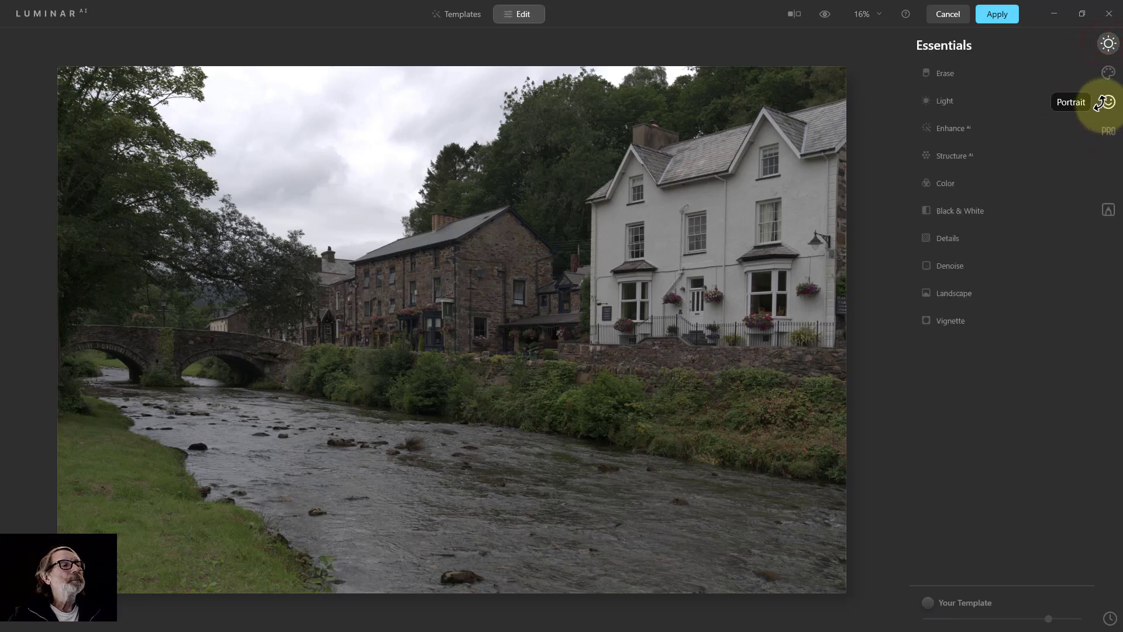
left_click(946, 124)
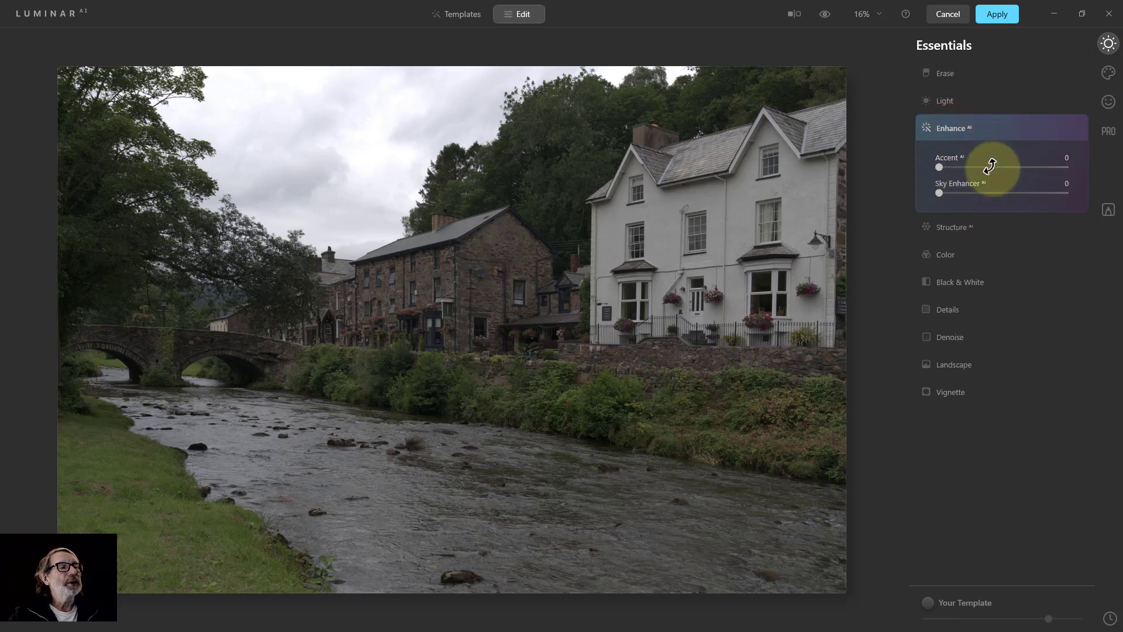
left_click(972, 124)
left_click(1108, 70)
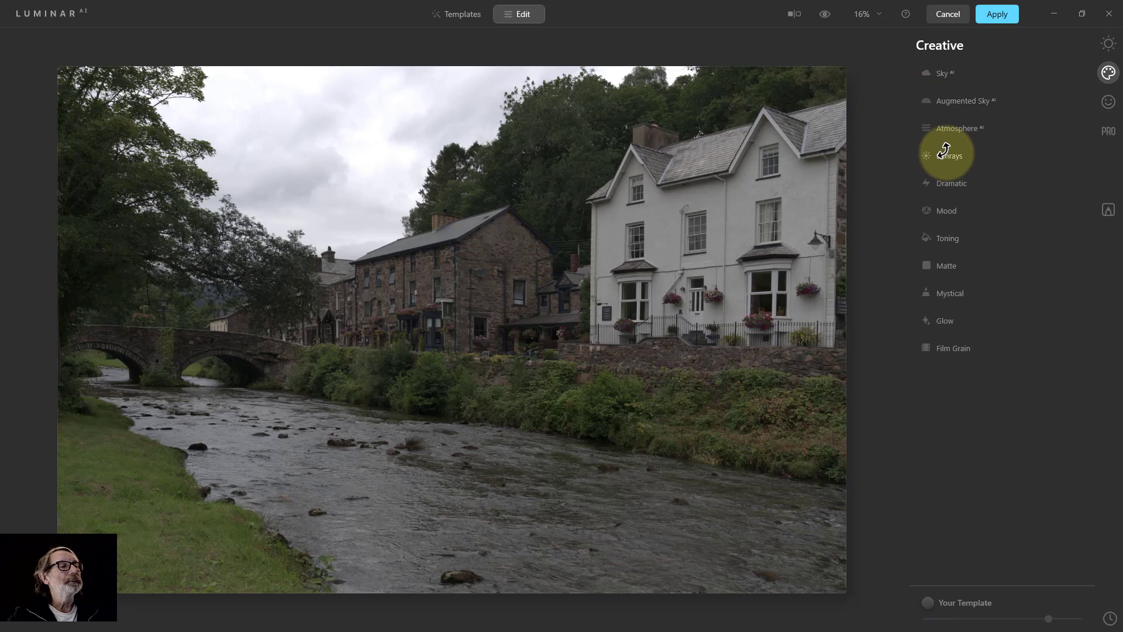
left_click(1108, 101)
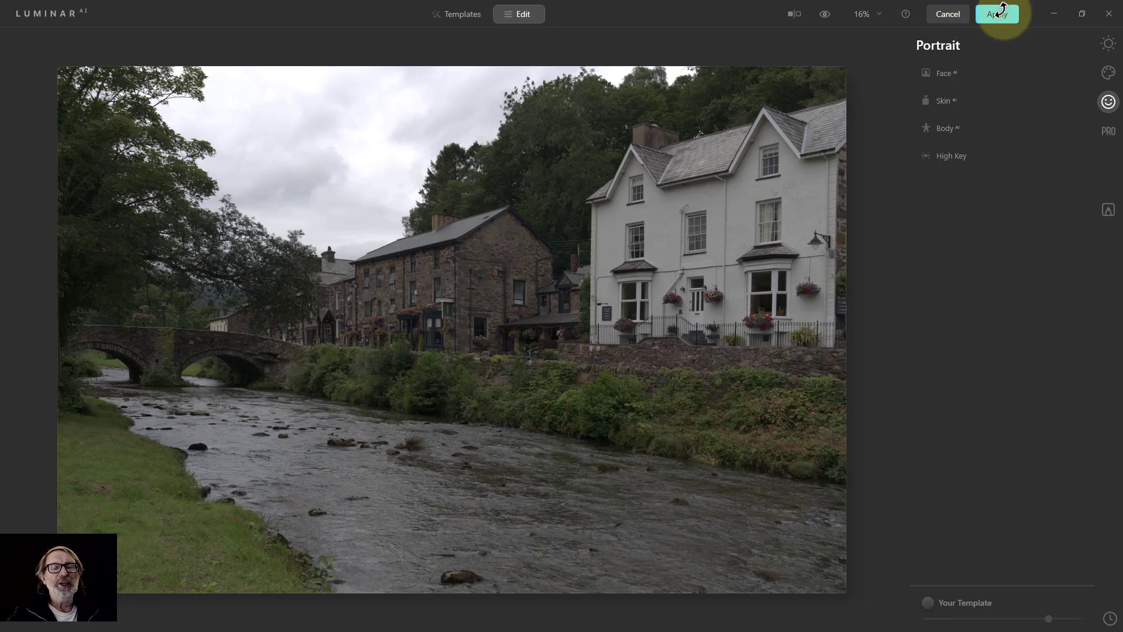
Step: Cancel all plugin changes, confirm discarding them, and return to the original photo in Affinity Photo
left_click(947, 13)
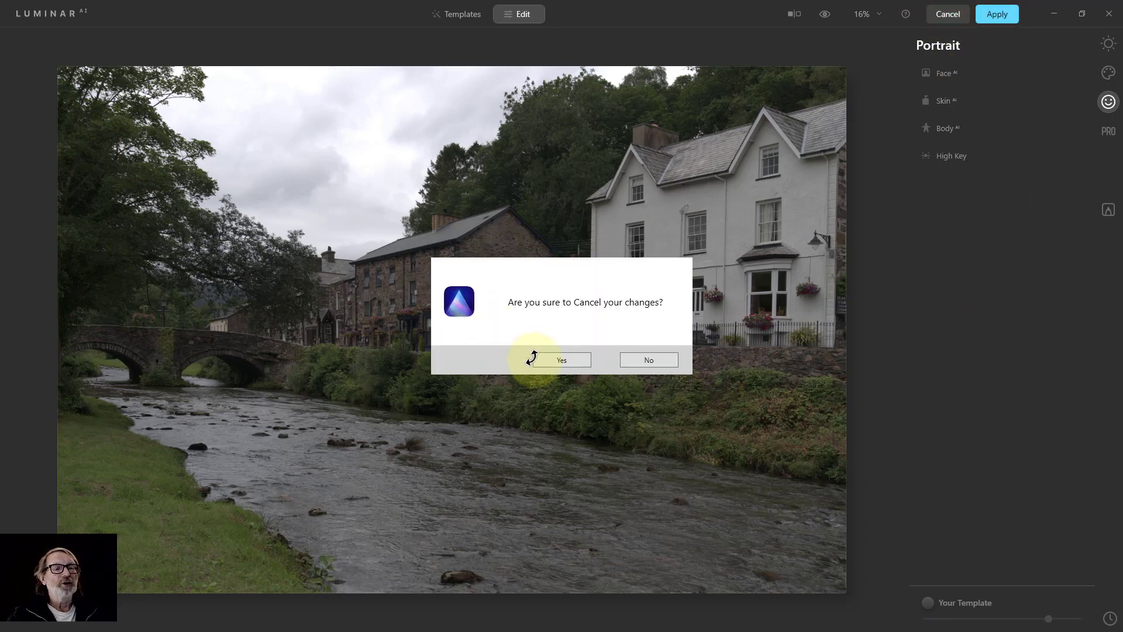
left_click(559, 359)
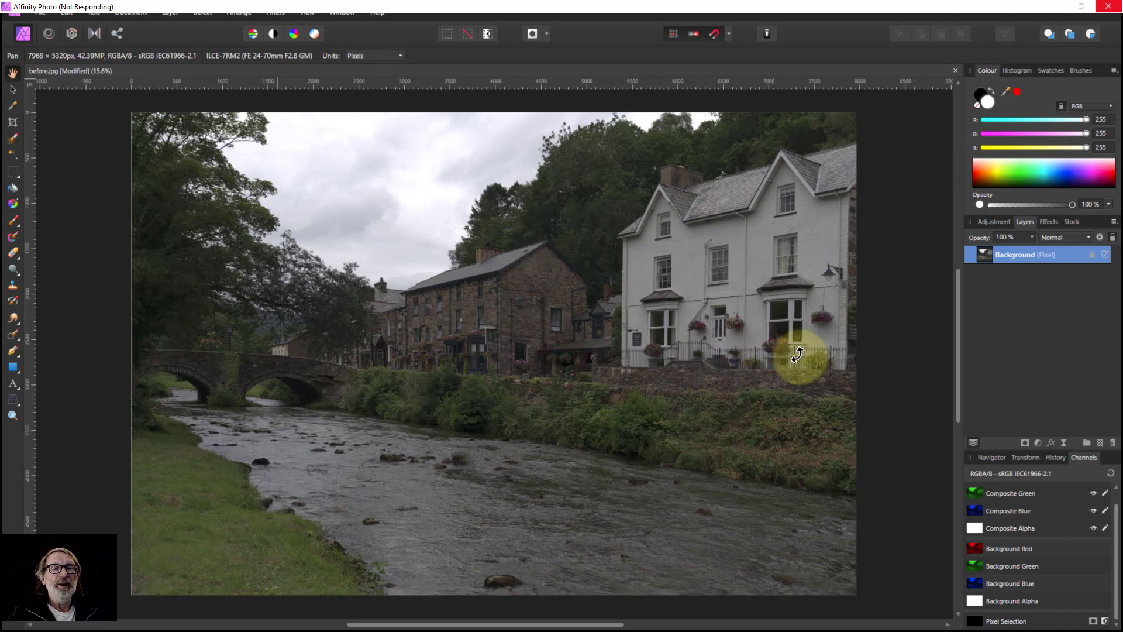